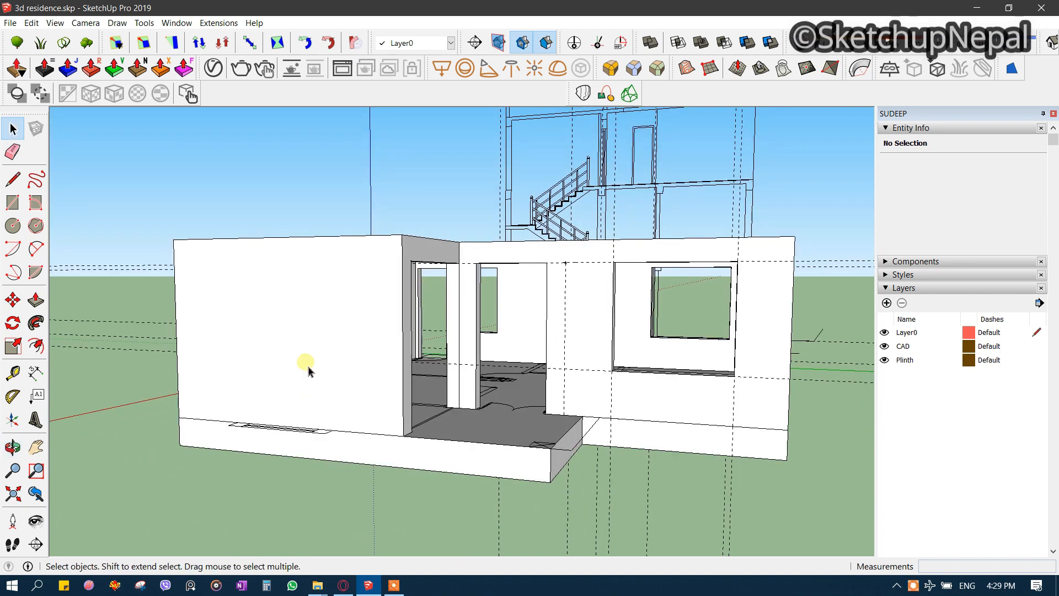
# - Measure the height of the low wall beneath the large stepped opening in the exterior wall
pyautogui.moveTo(307, 364); pyautogui.dragTo(581, 439, button='middle')
pyautogui.scroll(5, 439, 236)
pyautogui.moveTo(440, 237); pyautogui.dragTo(355, 416, button='middle')
pyautogui.scroll(-3, 679, 336)
pyautogui.scroll(3, 662, 314)
pyautogui.scroll(3, 366, 312)
pyautogui.click(353, 422)
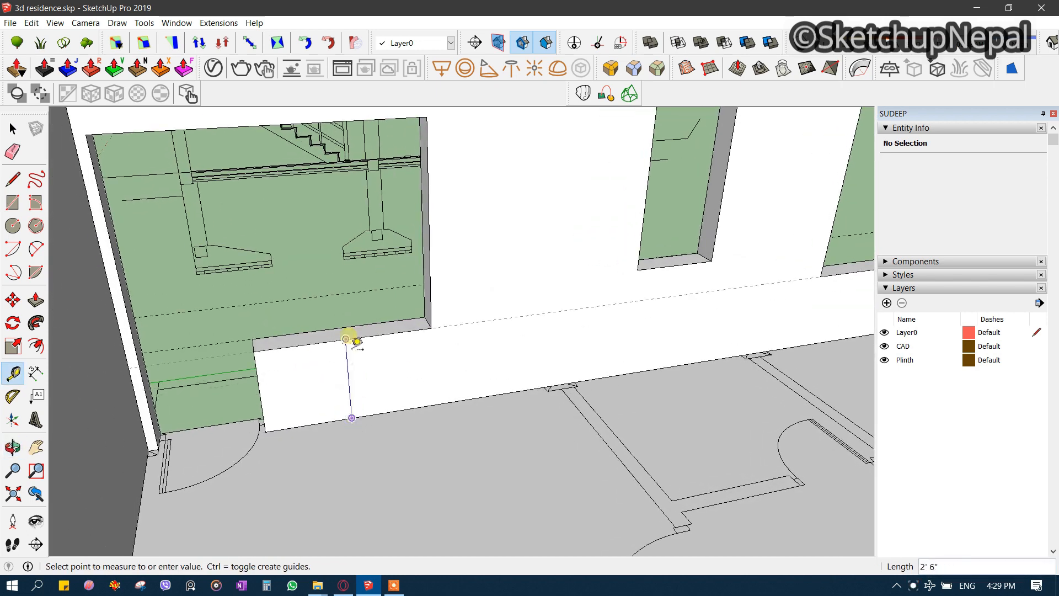
pyautogui.moveTo(351, 361); pyautogui.dragTo(395, 338, button='middle')
pyautogui.press('space')
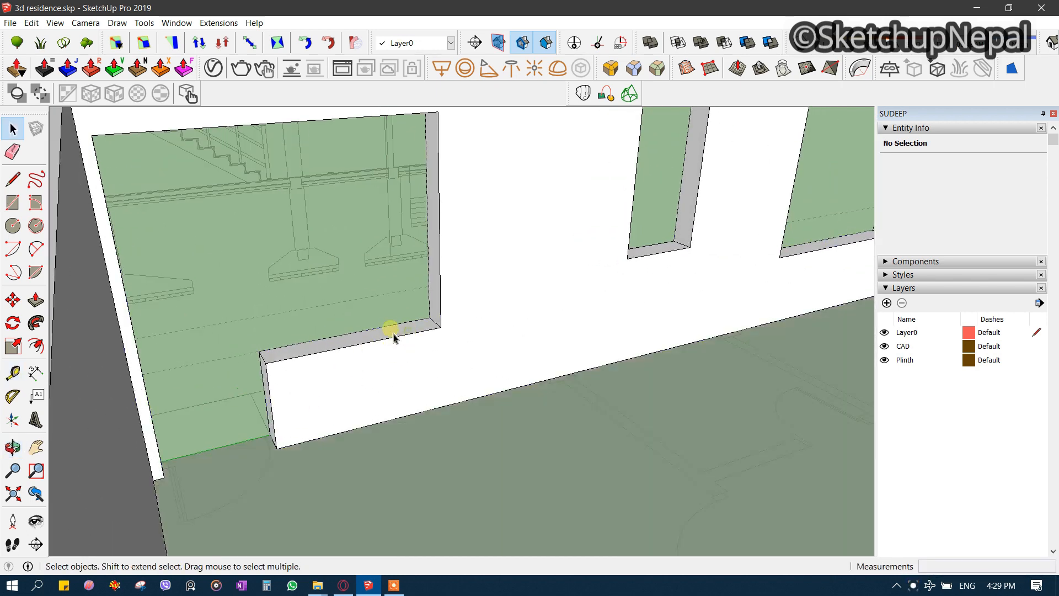
# - Raise the top face of the low wall in the stepped opening by 1' with Push/Pull
pyautogui.press('p')
pyautogui.moveTo(395, 347); pyautogui.dragTo(390, 319)
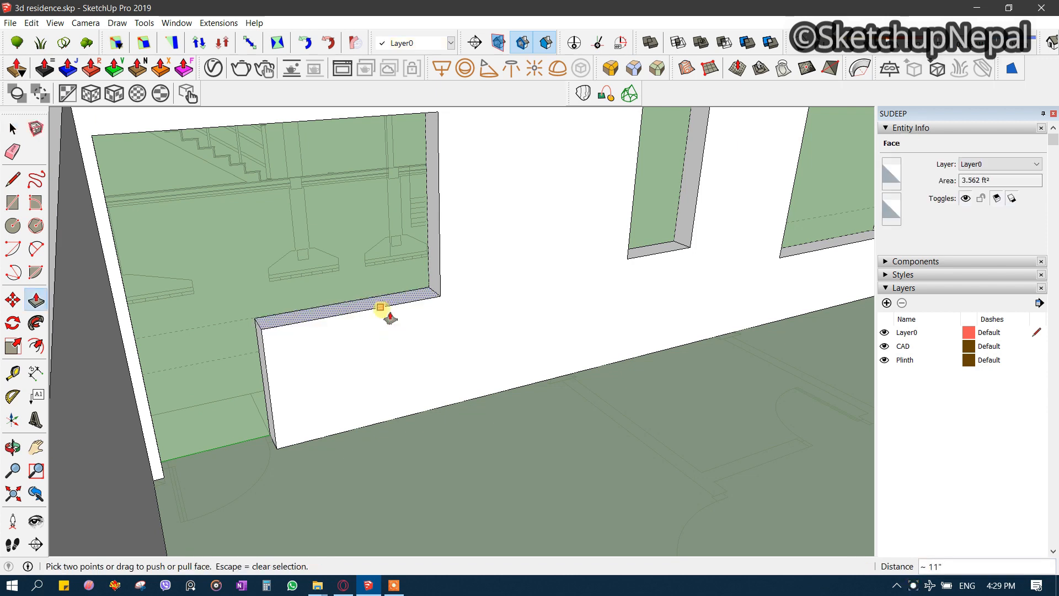
pyautogui.click(385, 321)
pyautogui.click(317, 304)
pyautogui.moveTo(317, 304); pyautogui.dragTo(396, 427, button='middle')
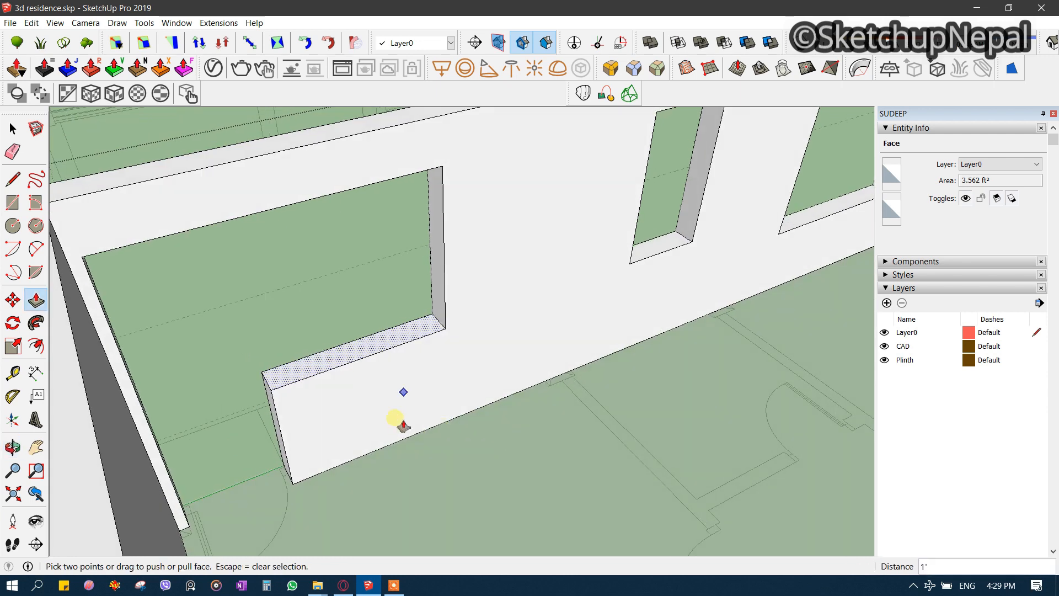
pyautogui.moveTo(402, 359); pyautogui.dragTo(357, 385, button='middle')
pyautogui.press('space')
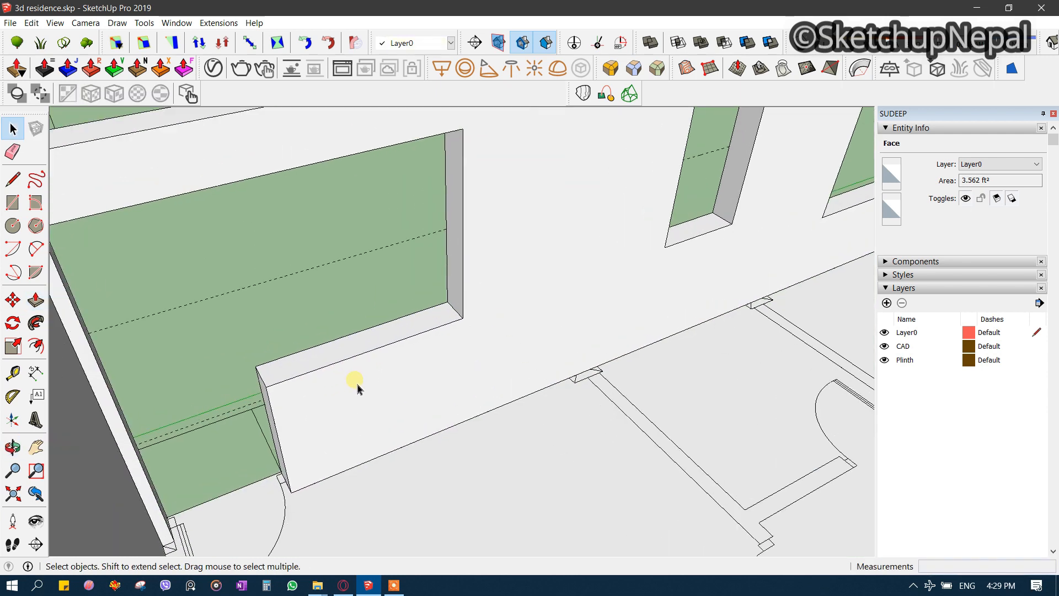
# - Delete all construction guides from the model
pyautogui.moveTo(386, 380); pyautogui.dragTo(532, 433, button='middle')
pyautogui.scroll(-10, 334, 323)
pyautogui.scroll(3, 317, 348)
pyautogui.moveTo(317, 348); pyautogui.dragTo(22, 350, button='middle')
pyautogui.scroll(-3, 449, 206)
pyautogui.moveTo(450, 206); pyautogui.dragTo(597, 342, button='middle')
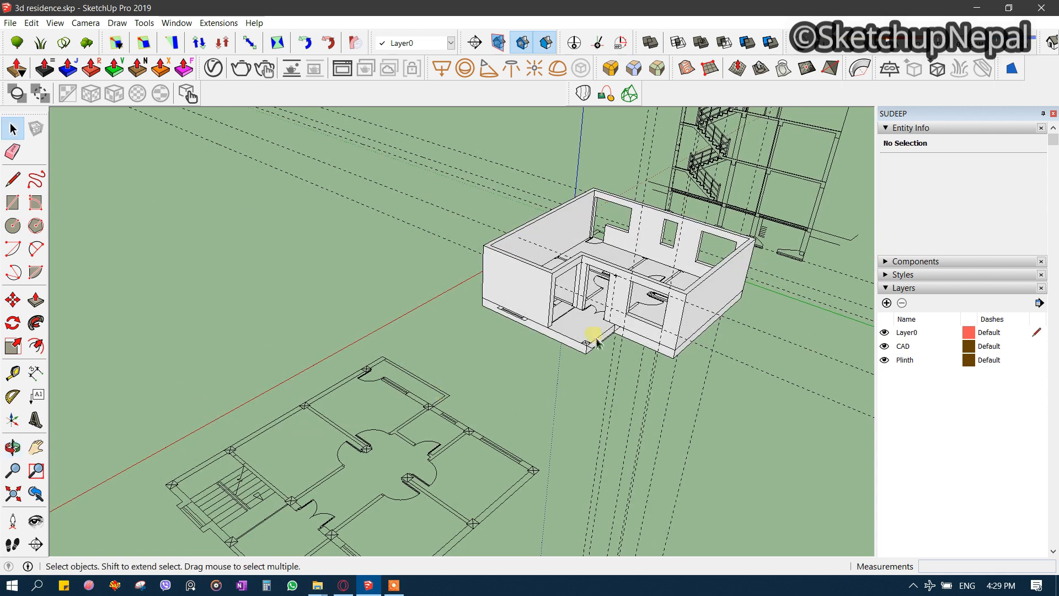
pyautogui.scroll(3, 597, 342)
pyautogui.press('t')
pyautogui.scroll(3, 544, 331)
pyautogui.click(527, 308)
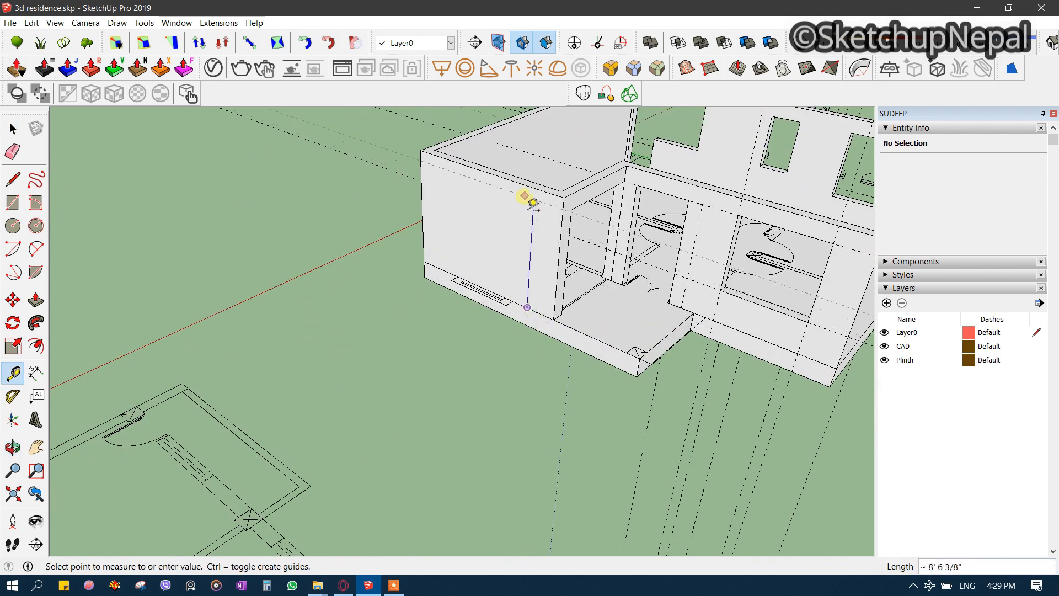
pyautogui.scroll(-3, 499, 279)
pyautogui.moveTo(498, 279); pyautogui.dragTo(546, 237, button='middle')
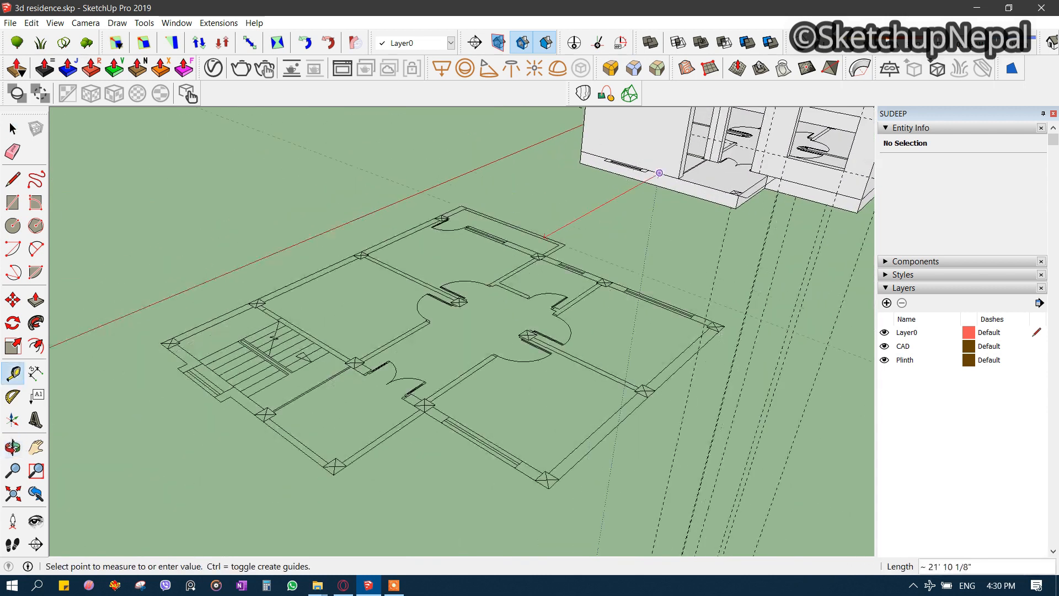
pyautogui.click(31, 23)
pyautogui.click(85, 134)
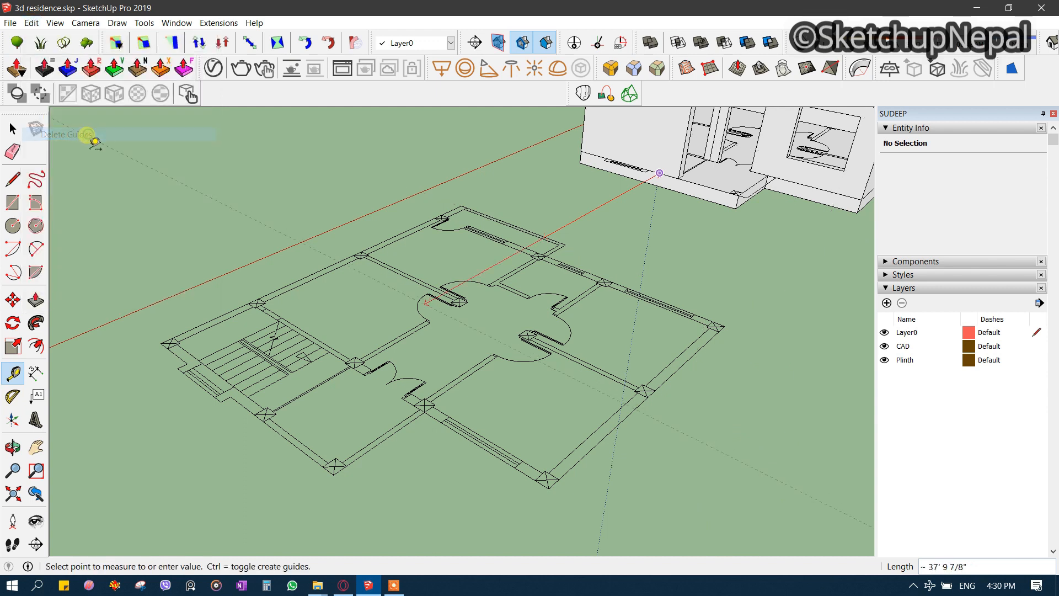
pyautogui.click(647, 327)
pyautogui.scroll(5, 646, 327)
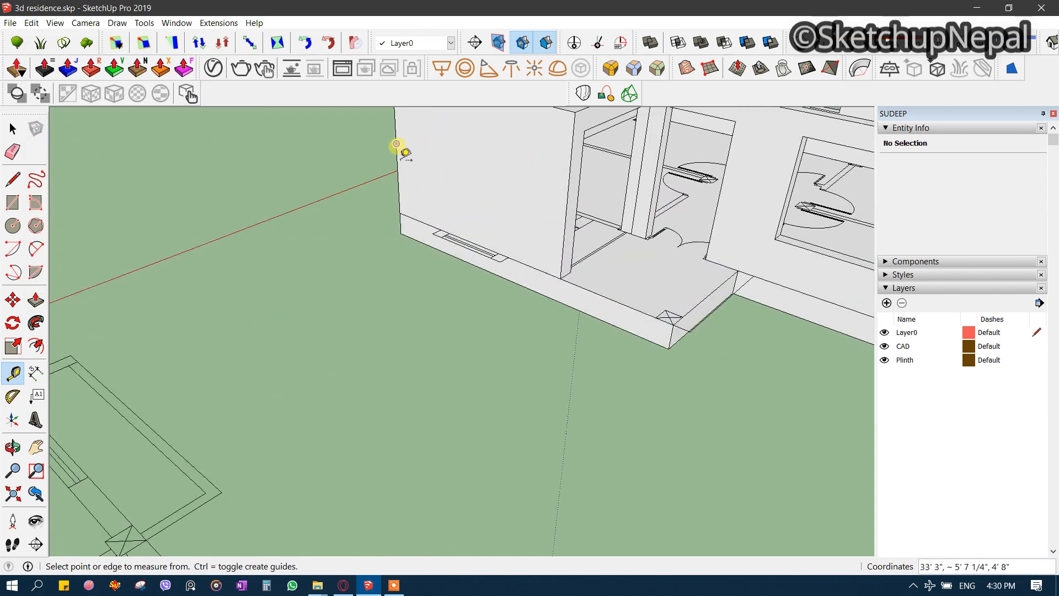
pyautogui.press('space')
pyautogui.scroll(2, 475, 161)
pyautogui.press('e')
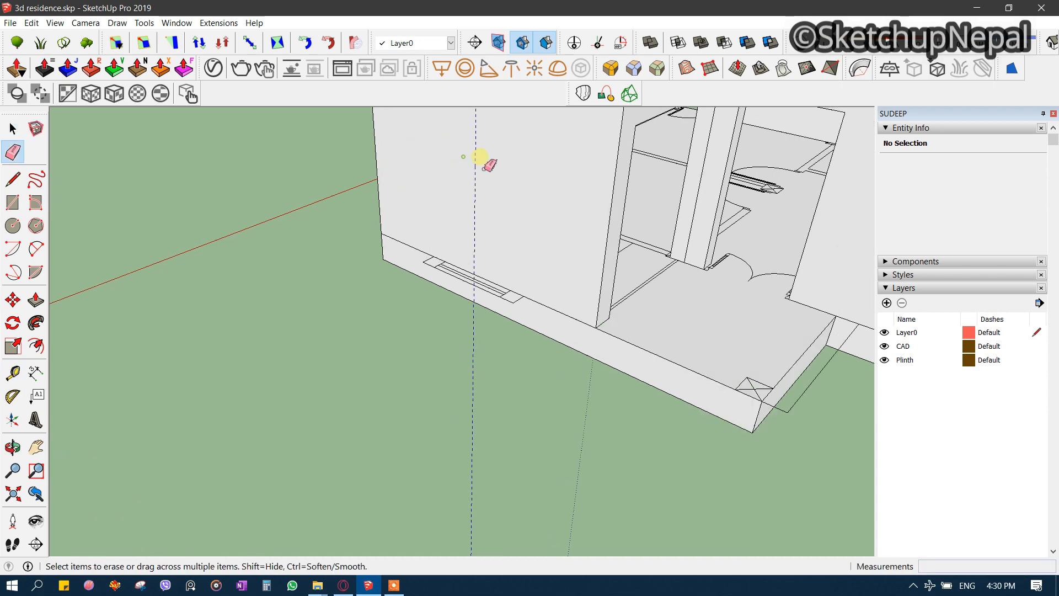
pyautogui.press('space')
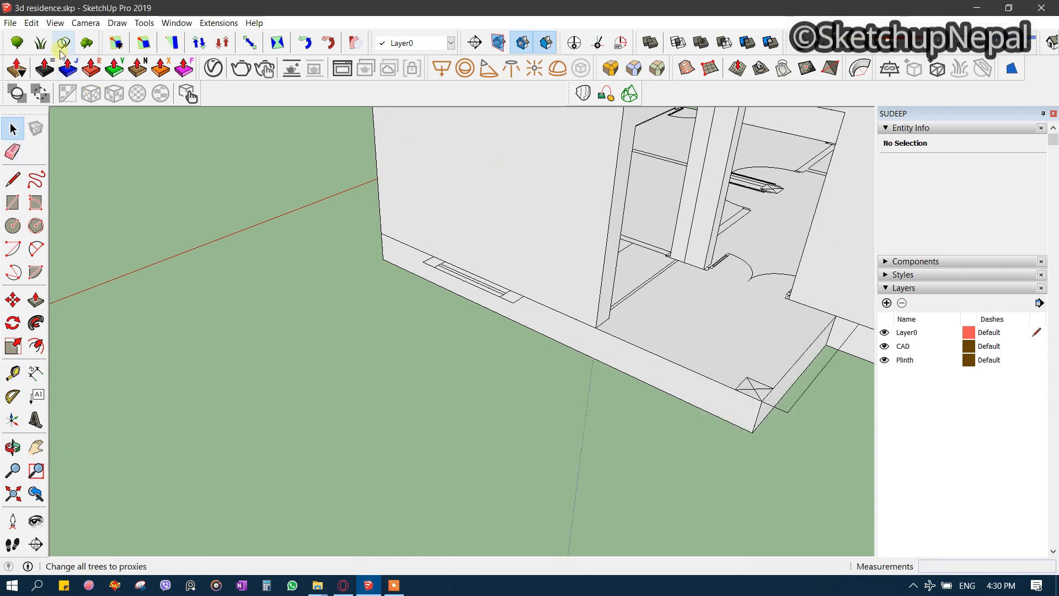
pyautogui.click(31, 23)
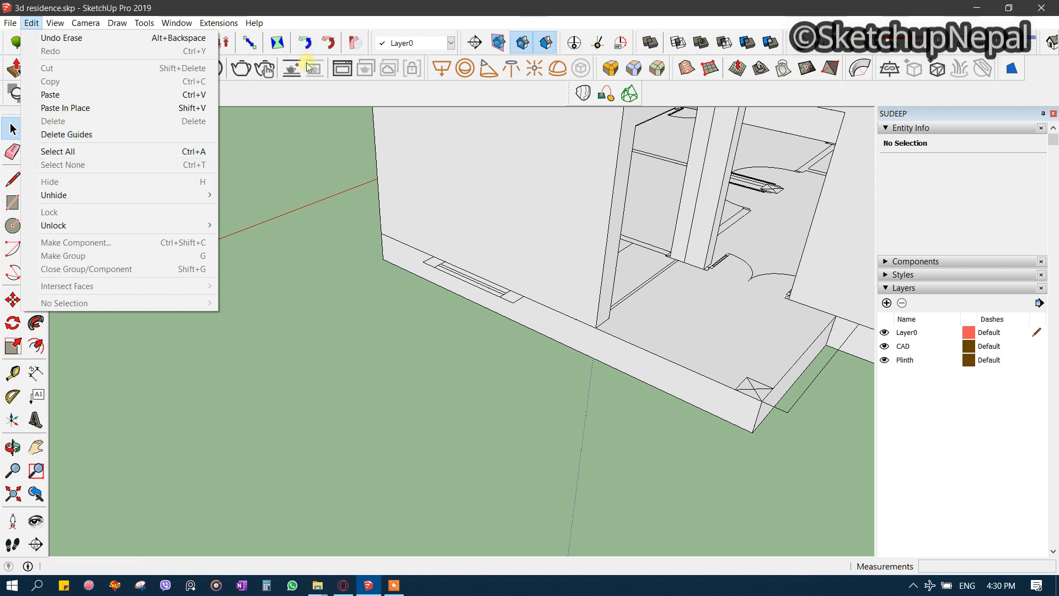
pyautogui.click(483, 335)
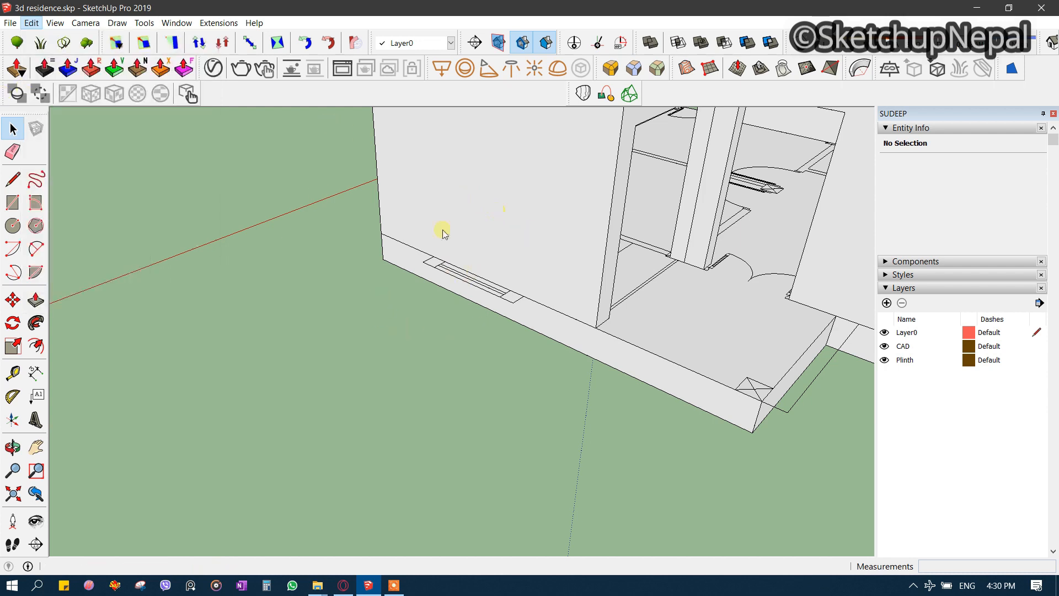
# - Draw a rectangle over the staircase side of the adjacent CAD floor plan, from its far corner column to the near porch column
pyautogui.scroll(-10, 441, 309)
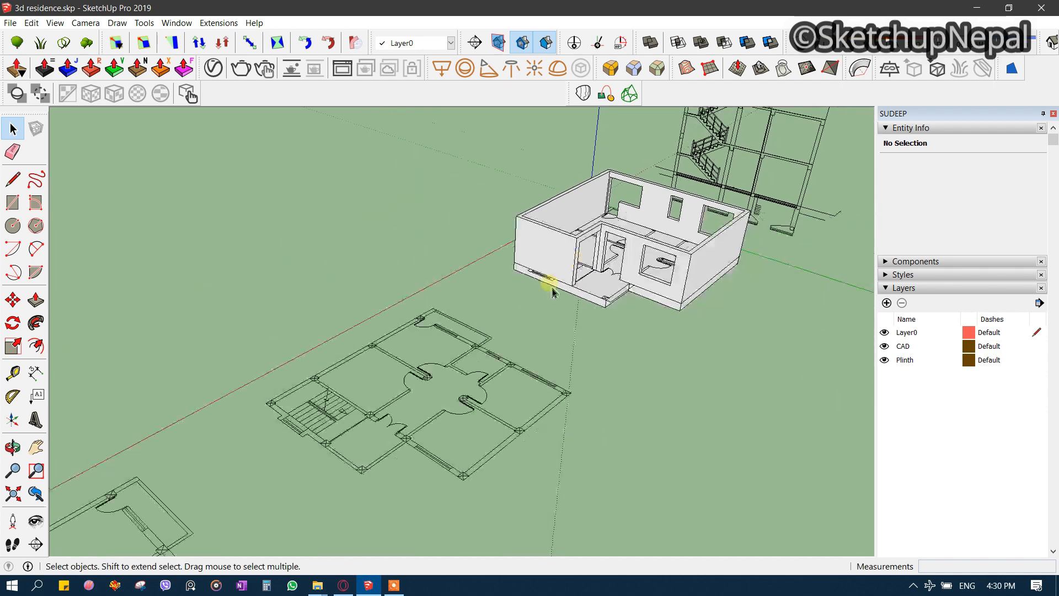
pyautogui.moveTo(302, 349)
pyautogui.mouseDown(button='middle')
pyautogui.moveTo(478, 346)
pyautogui.moveTo(466, 407)
pyautogui.moveTo(584, 272)
pyautogui.moveTo(394, 402)
pyautogui.moveTo(463, 403)
pyautogui.mouseUp(button='middle')
pyautogui.scroll(3, 516, 300)
pyautogui.press('l')
pyautogui.scroll(3, 497, 302)
pyautogui.scroll(-2, 383, 301)
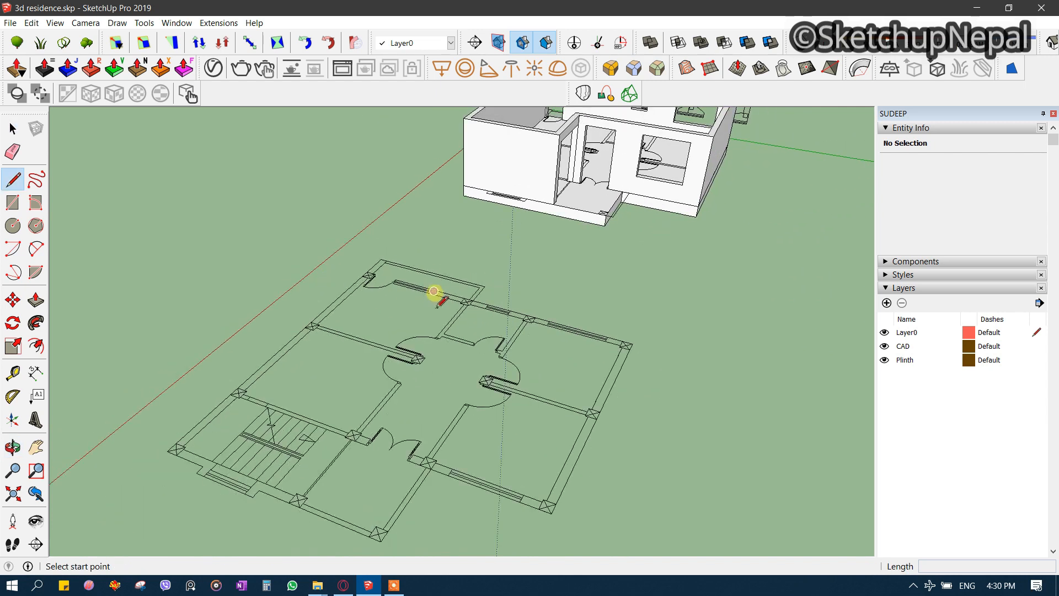
pyautogui.press('r')
pyautogui.scroll(3, 373, 291)
pyautogui.scroll(-3, 359, 267)
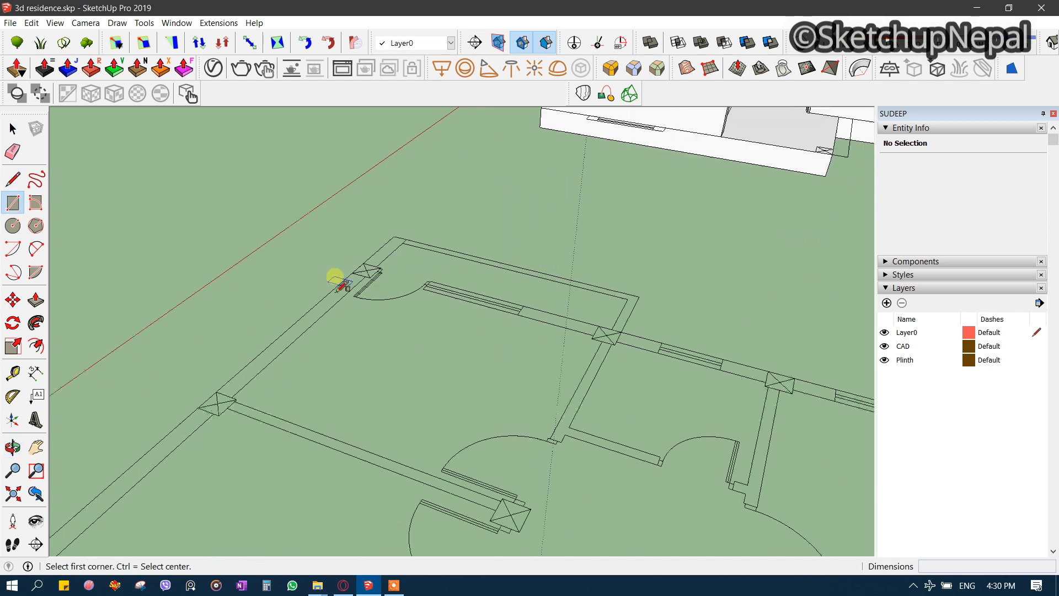
pyautogui.click(379, 266)
pyautogui.scroll(-2, 359, 203)
pyautogui.scroll(-2, 386, 309)
pyautogui.scroll(3, 350, 366)
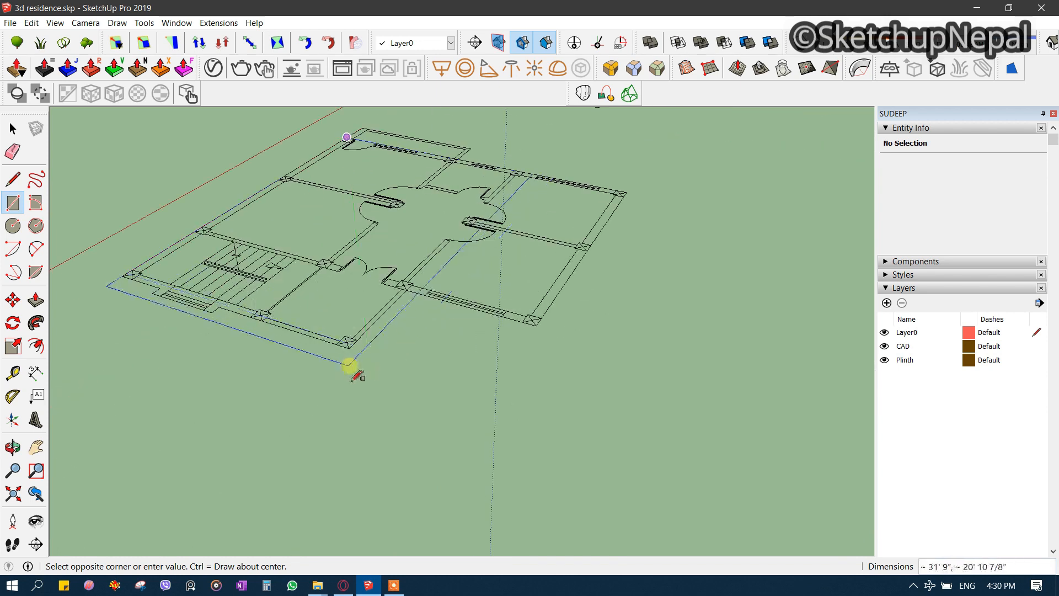
pyautogui.click(350, 347)
# - Draw a second rectangle over the plan's remaining rooms and erase the edge between the two faces to form one floor outline
pyautogui.scroll(4, 422, 316)
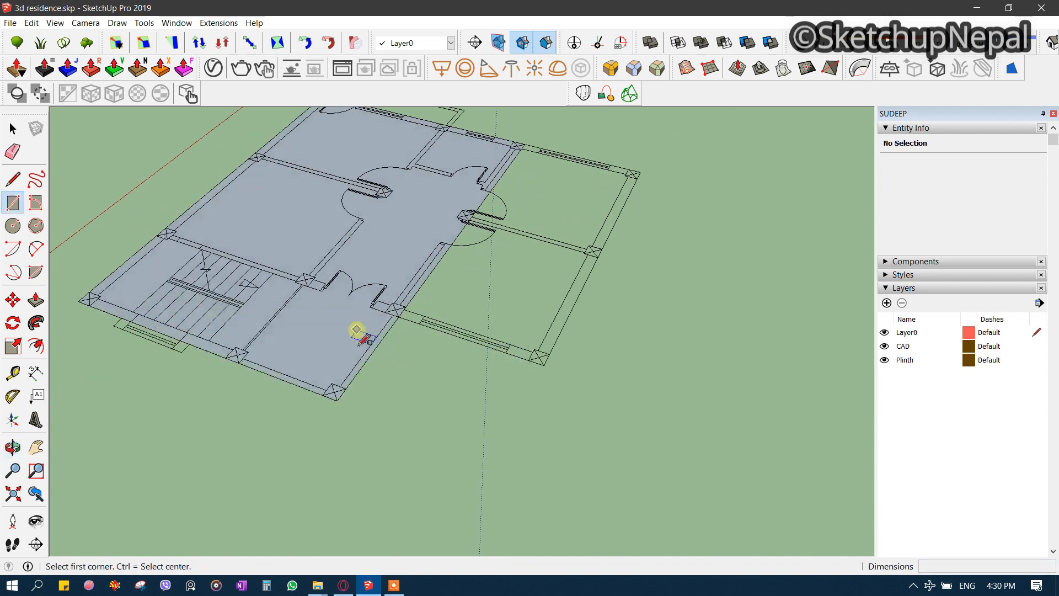
pyautogui.moveTo(421, 314); pyautogui.dragTo(433, 359, button='middle')
pyautogui.scroll(3, 569, 272)
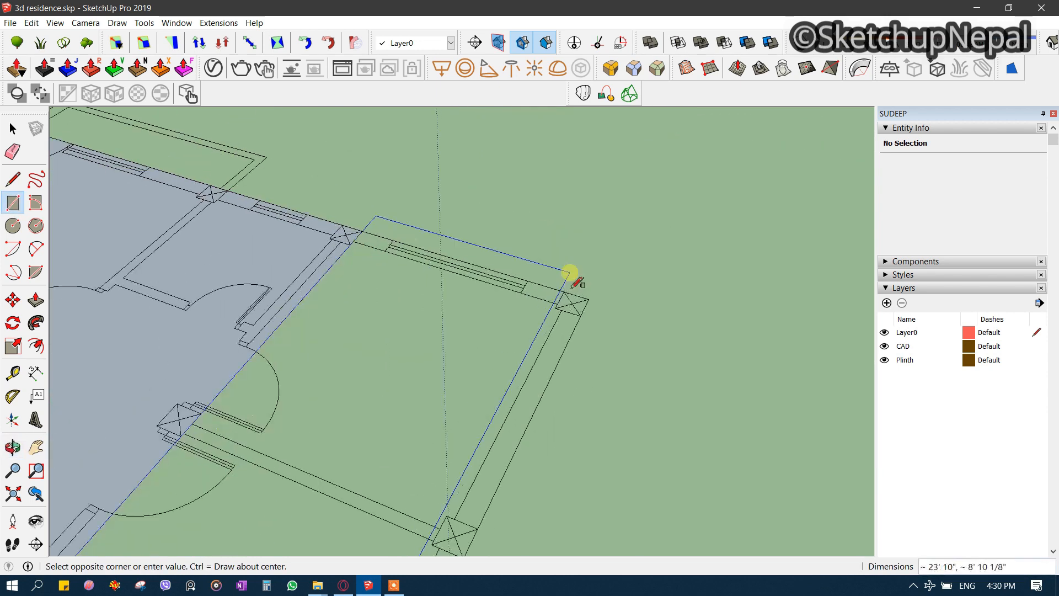
pyautogui.click(588, 298)
pyautogui.scroll(-3, 584, 279)
pyautogui.press('e')
pyautogui.scroll(3, 383, 348)
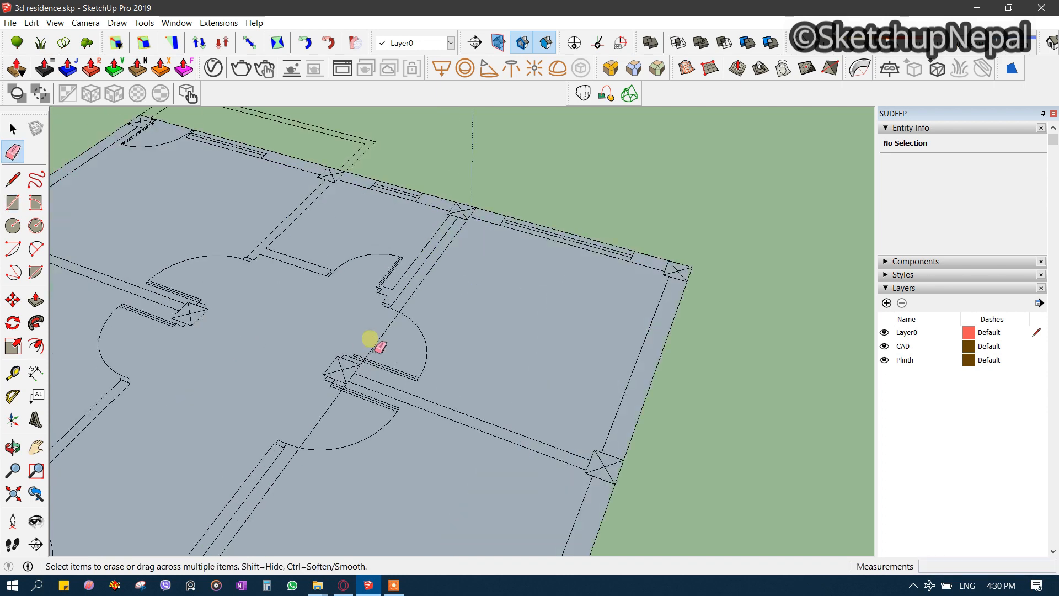
pyautogui.press('space')
# - Offset the combined floor face's outline inward to the inner line of the exterior walls
pyautogui.scroll(-5, 521, 262)
pyautogui.scroll(4, 333, 253)
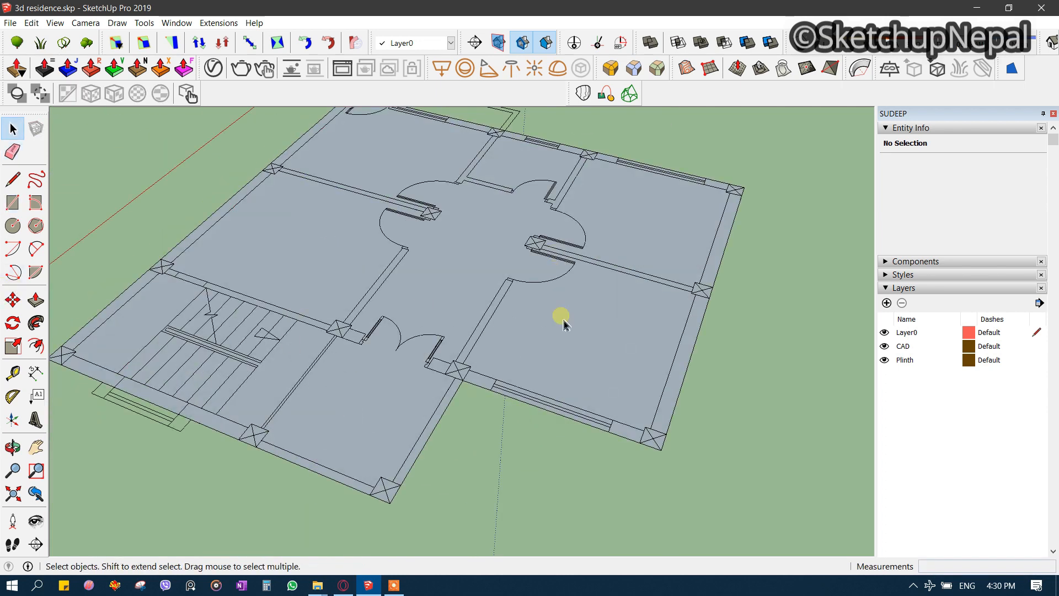
pyautogui.moveTo(453, 530); pyautogui.dragTo(402, 292, button='middle')
pyautogui.scroll(3, 497, 319)
pyautogui.scroll(3, 409, 350)
pyautogui.click(403, 292)
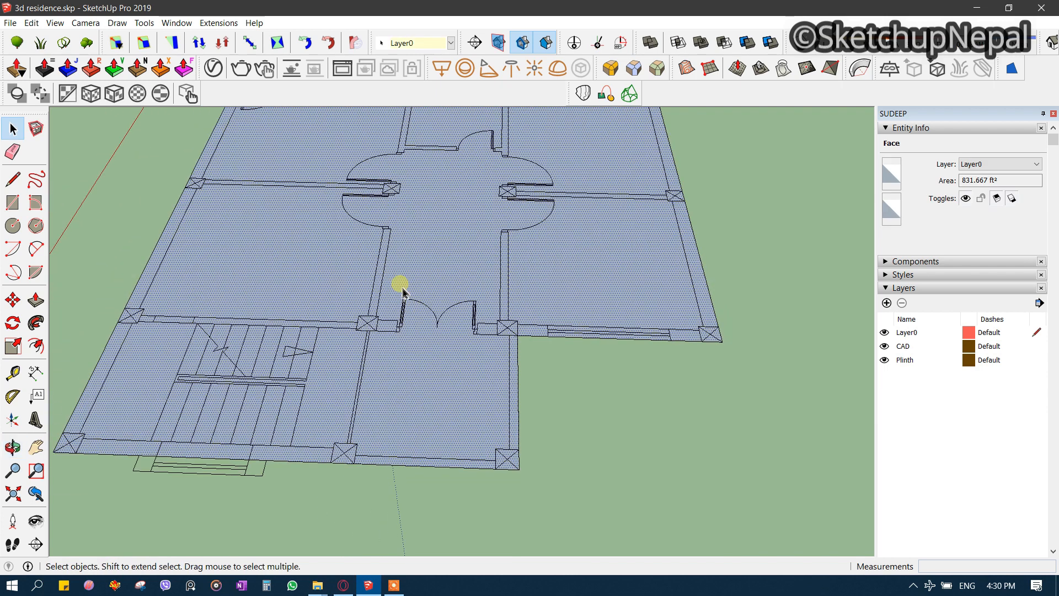
pyautogui.scroll(2, 206, 265)
pyautogui.press('f')
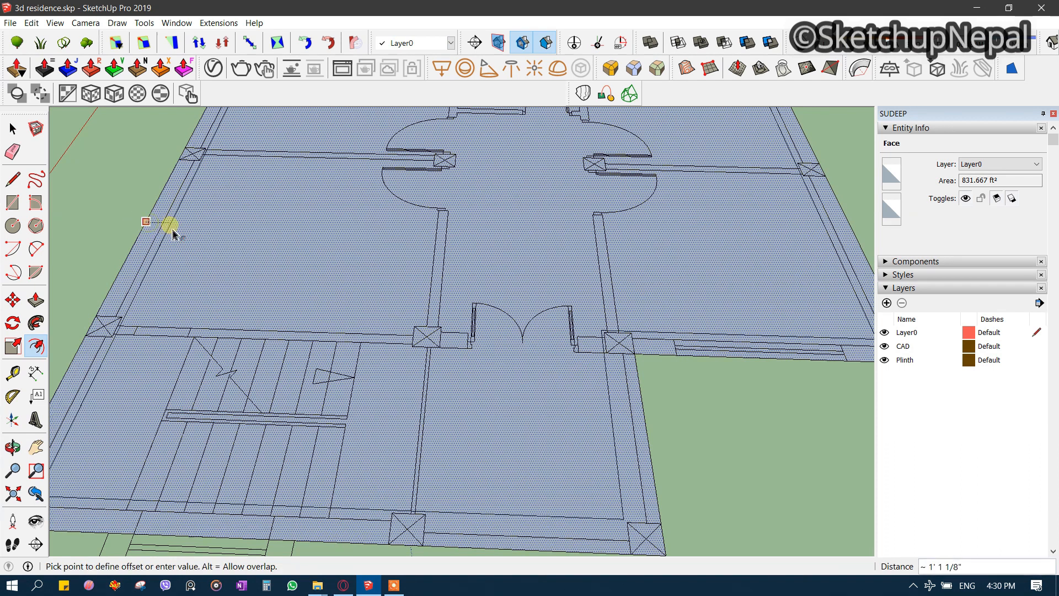
pyautogui.scroll(-5, 346, 407)
pyautogui.moveTo(347, 408); pyautogui.dragTo(302, 372, button='middle')
pyautogui.scroll(2, 279, 265)
pyautogui.scroll(-2, 451, 231)
pyautogui.moveTo(451, 232); pyautogui.dragTo(440, 137, button='middle')
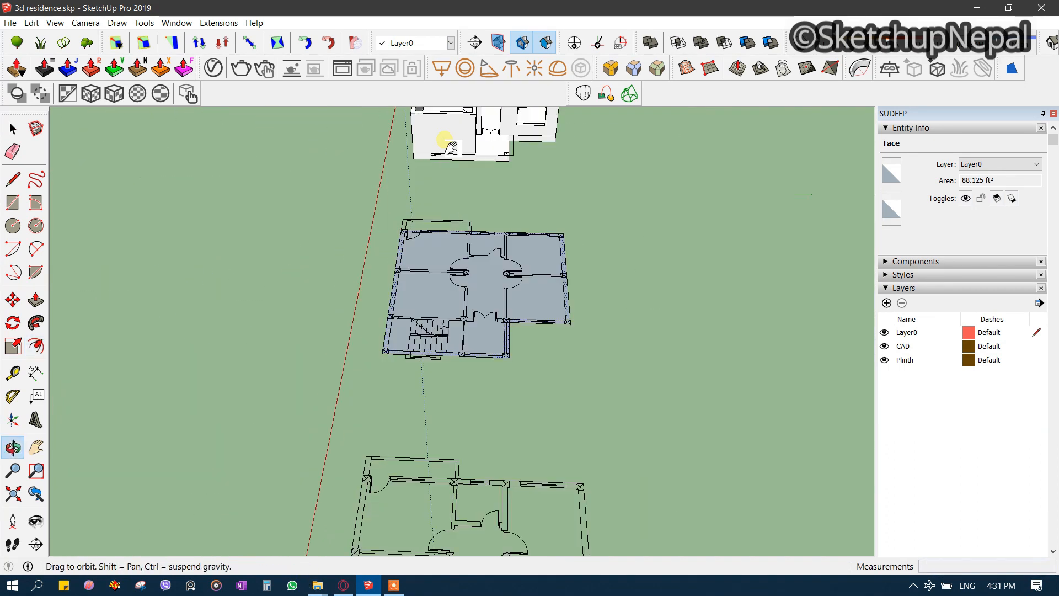
# - Erase the inner floor face and select the remaining perimeter wall face
pyautogui.press('space')
pyautogui.scroll(5, 428, 274)
pyautogui.rightClick(338, 250)
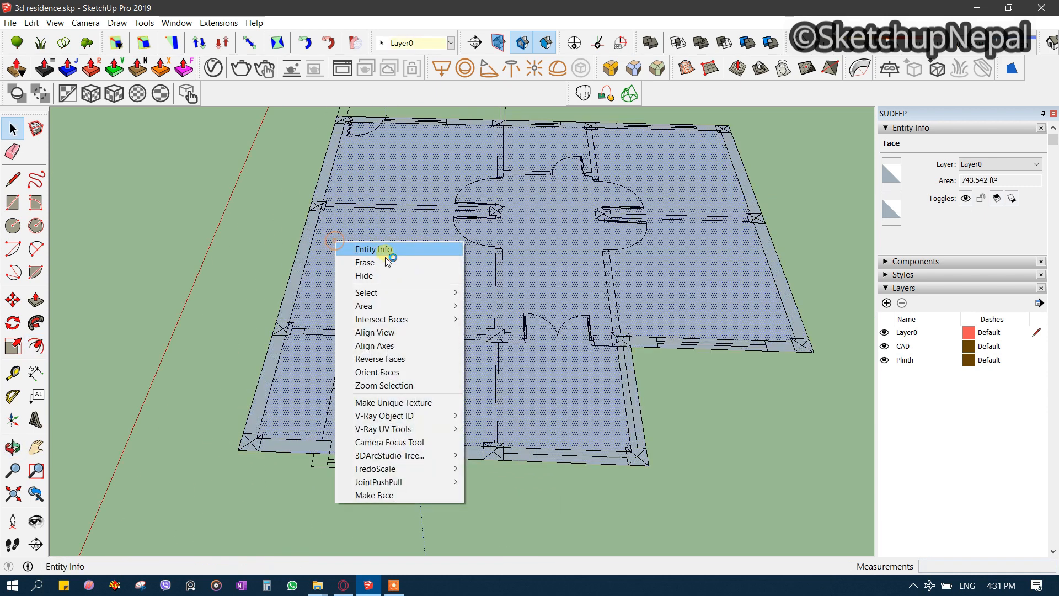
pyautogui.click(397, 262)
pyautogui.moveTo(398, 262)
pyautogui.mouseDown(button='middle')
pyautogui.moveTo(580, 367)
pyautogui.moveTo(548, 326)
pyautogui.moveTo(526, 474)
pyautogui.moveTo(519, 370)
pyautogui.moveTo(529, 394)
pyautogui.moveTo(513, 430)
pyautogui.mouseUp(button='middle')
pyautogui.scroll(2, 519, 370)
pyautogui.click(519, 370)
# - Draw lines across the 9" perimeter wall face at the edges of the porch's outer corner column
pyautogui.scroll(-3, 522, 375)
pyautogui.scroll(2, 513, 430)
pyautogui.scroll(2, 503, 339)
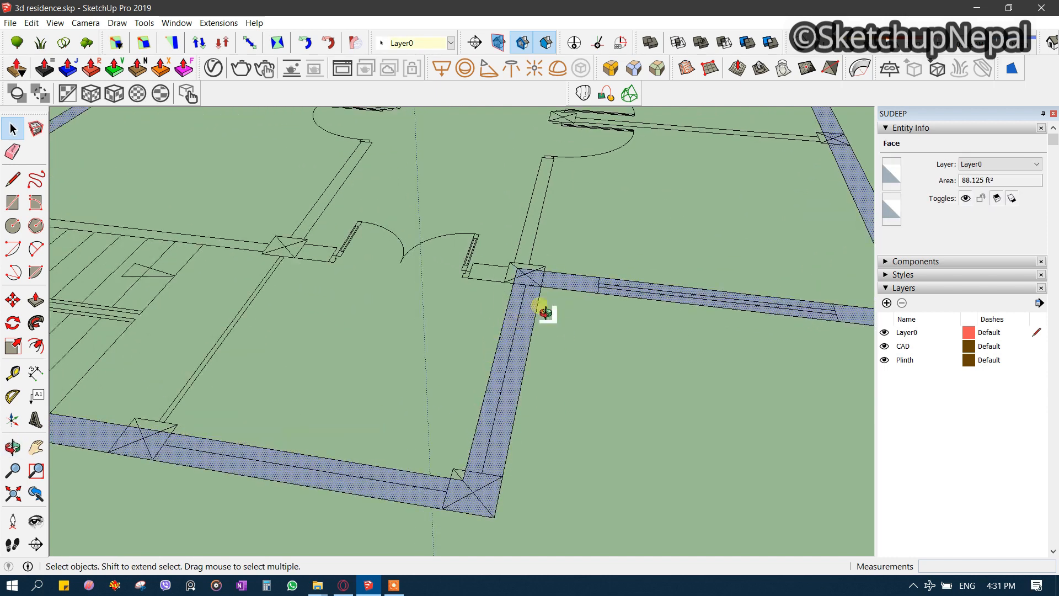
pyautogui.moveTo(540, 305); pyautogui.dragTo(520, 330, button='middle')
pyautogui.scroll(-2, 520, 331)
pyautogui.press('l')
pyautogui.scroll(5, 450, 409)
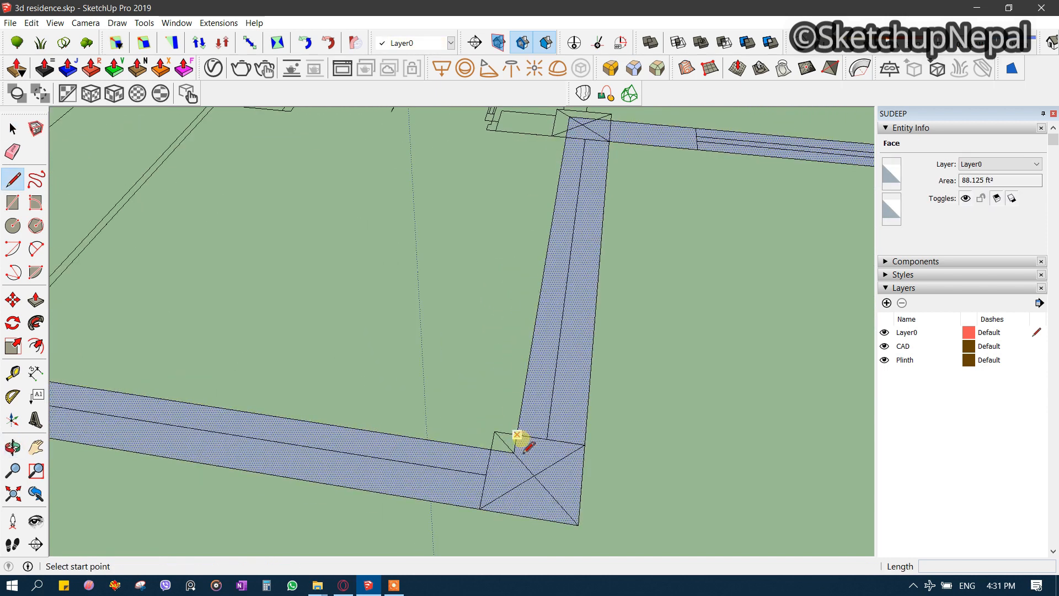
pyautogui.scroll(1, 511, 448)
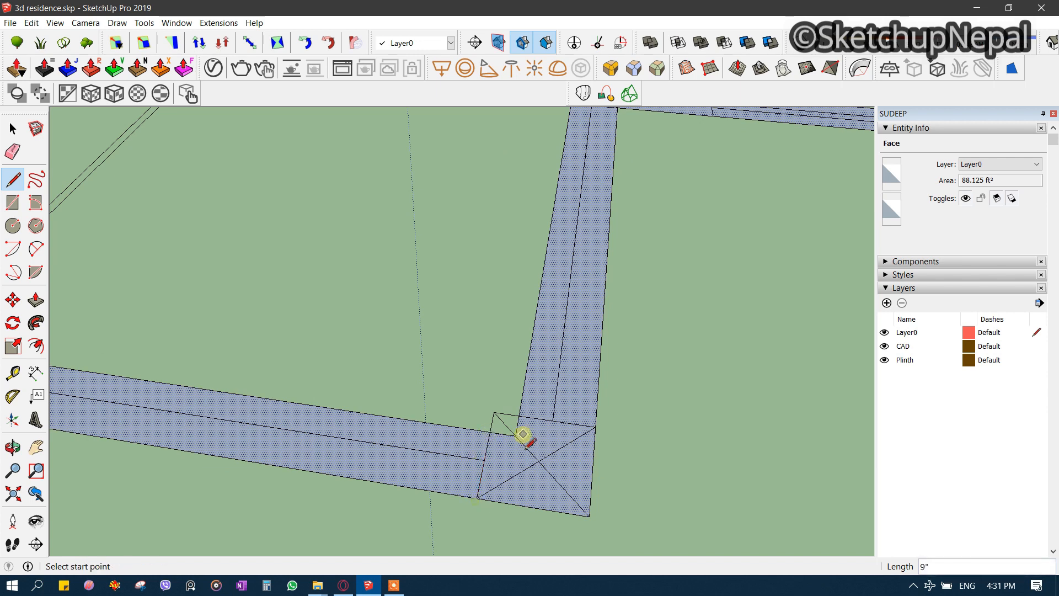
pyautogui.click(598, 428)
# - Erase the perimeter face's outer edges at the porch corner column
pyautogui.scroll(-2, 523, 402)
pyautogui.press('e')
pyautogui.moveTo(533, 453); pyautogui.dragTo(554, 487)
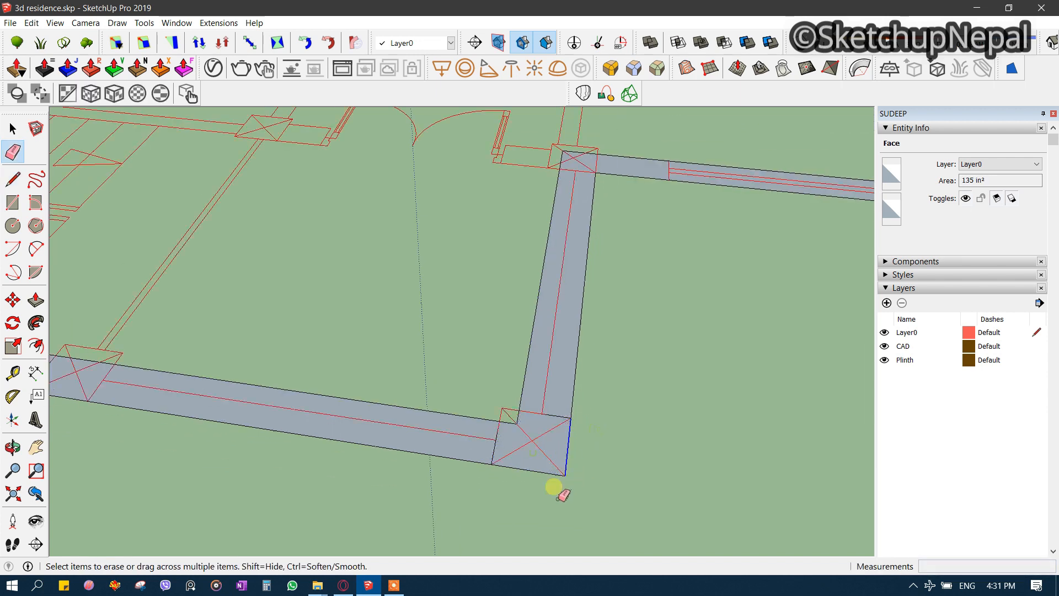
pyautogui.scroll(-4, 513, 426)
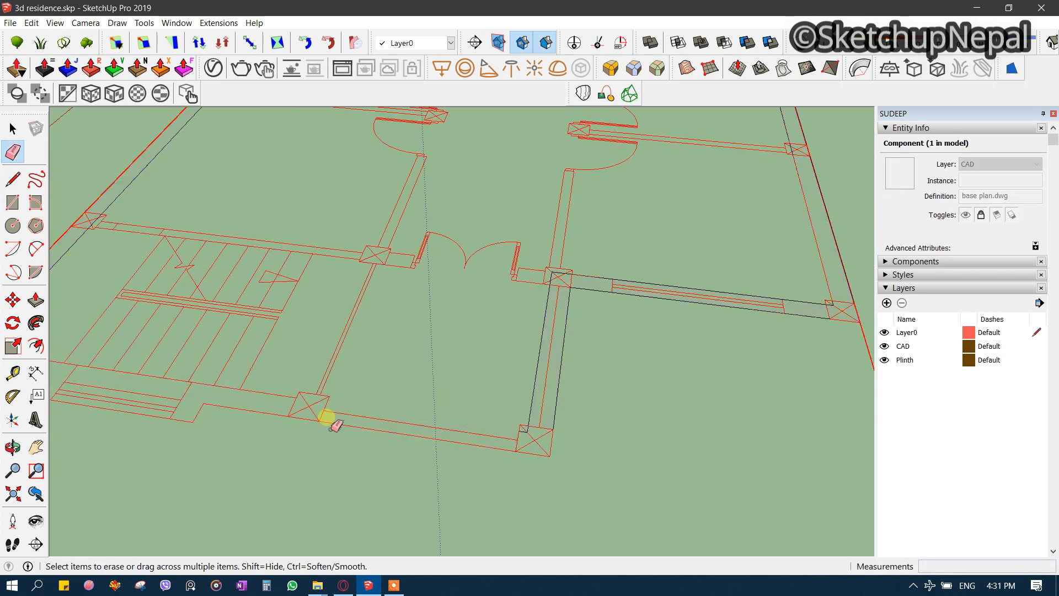
# - Draw lines across the perimeter wall face at the column beside the stairs and at the column beside the double door
pyautogui.scroll(3, 326, 416)
pyautogui.scroll(4, 325, 417)
pyautogui.press('l')
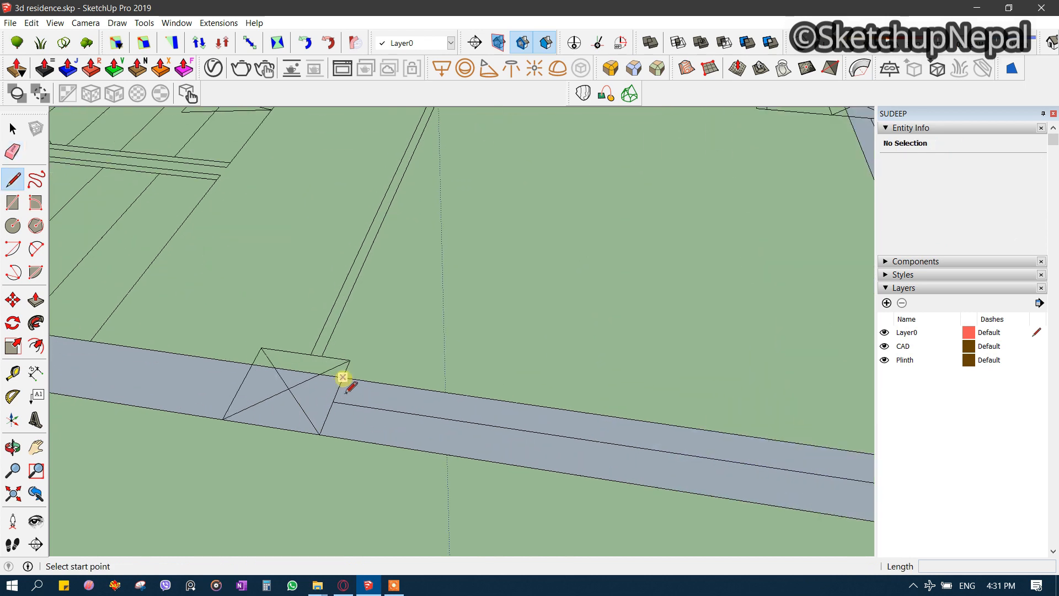
pyautogui.scroll(-3, 309, 433)
pyautogui.scroll(4, 591, 256)
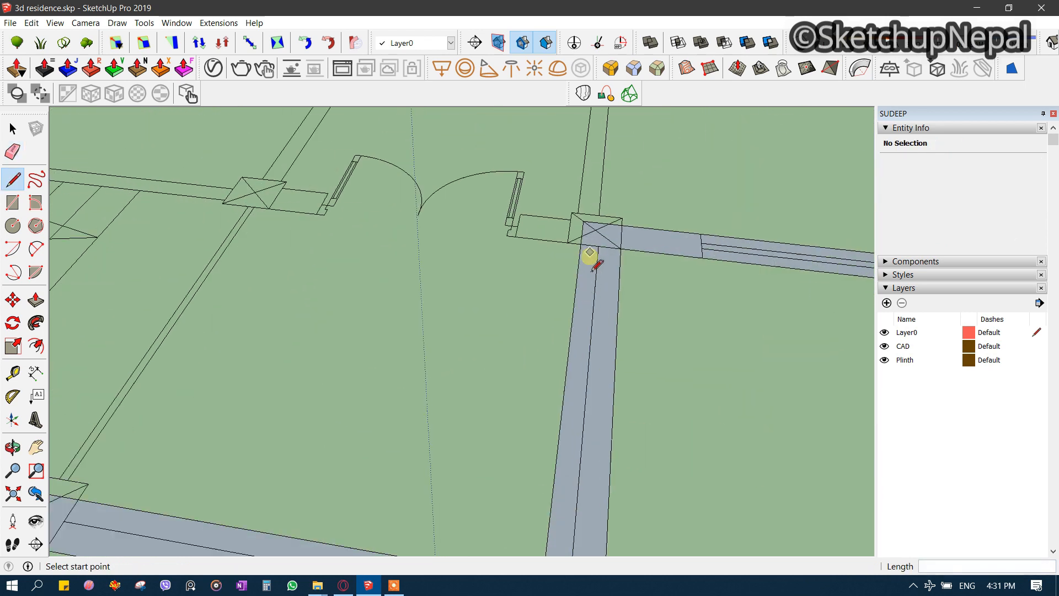
pyautogui.click(632, 249)
pyautogui.scroll(-3, 607, 254)
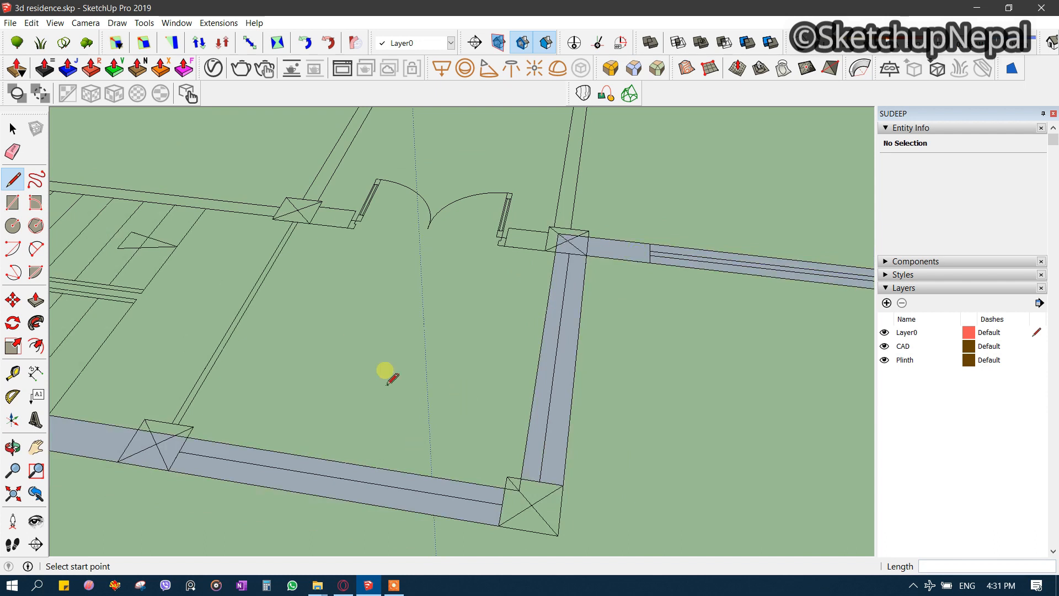
# - Erase the edges of the two wall strips along the open sides of the porch
pyautogui.scroll(-2, 383, 371)
pyautogui.press('e')
pyautogui.moveTo(474, 387)
pyautogui.mouseDown()
pyautogui.moveTo(436, 459)
pyautogui.moveTo(473, 404)
pyautogui.moveTo(477, 428)
pyautogui.mouseUp()
pyautogui.moveTo(513, 356); pyautogui.dragTo(555, 359)
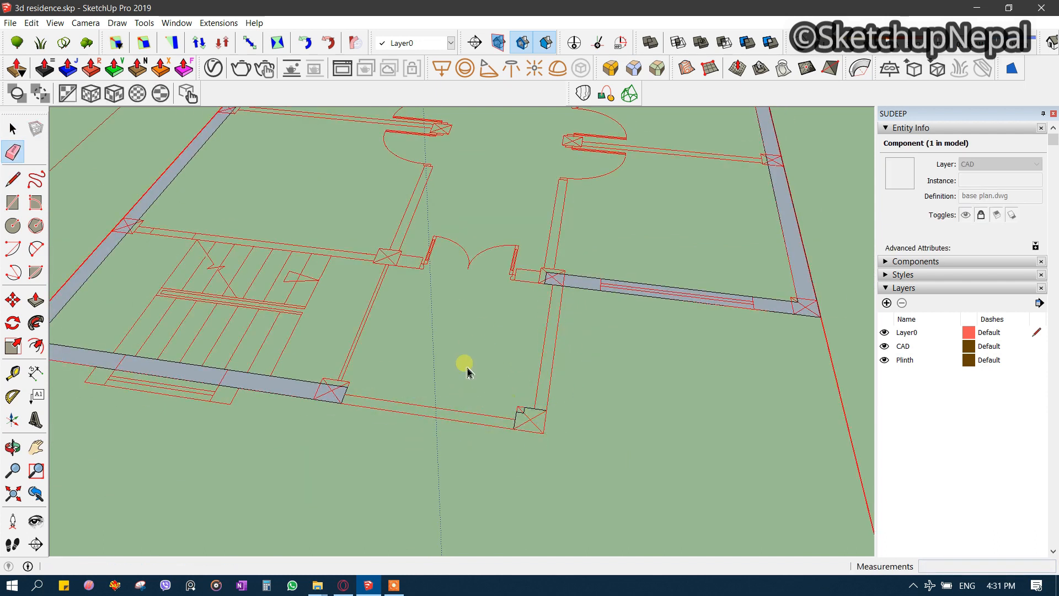
# - Move the end edge of the front wall strip past the double door to the near side of the column beside the stairs
pyautogui.press('space')
pyautogui.click(510, 413)
pyautogui.scroll(-3, 602, 464)
pyautogui.scroll(4, 454, 397)
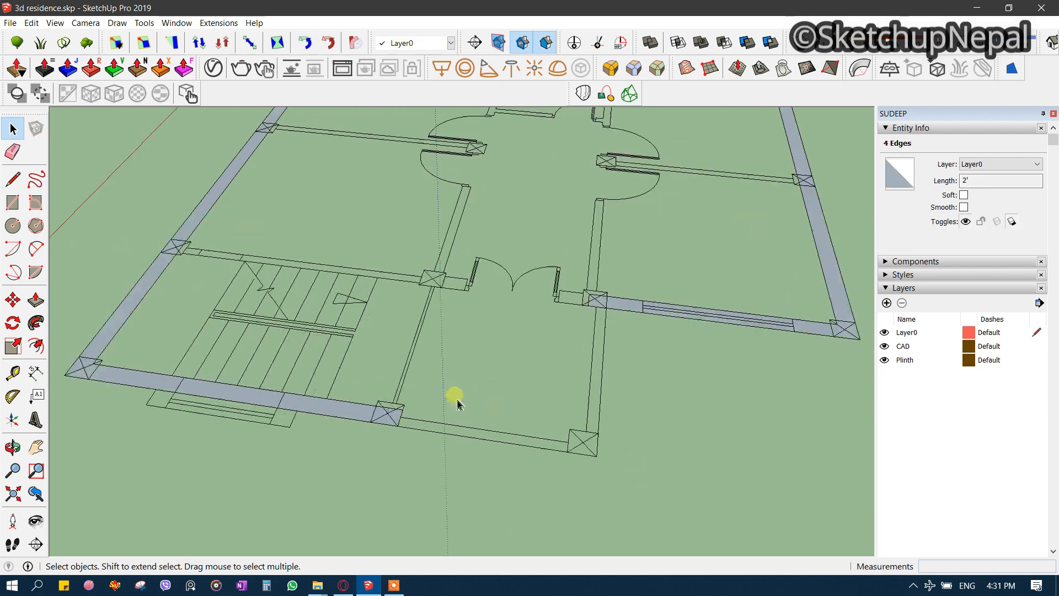
pyautogui.click(338, 414)
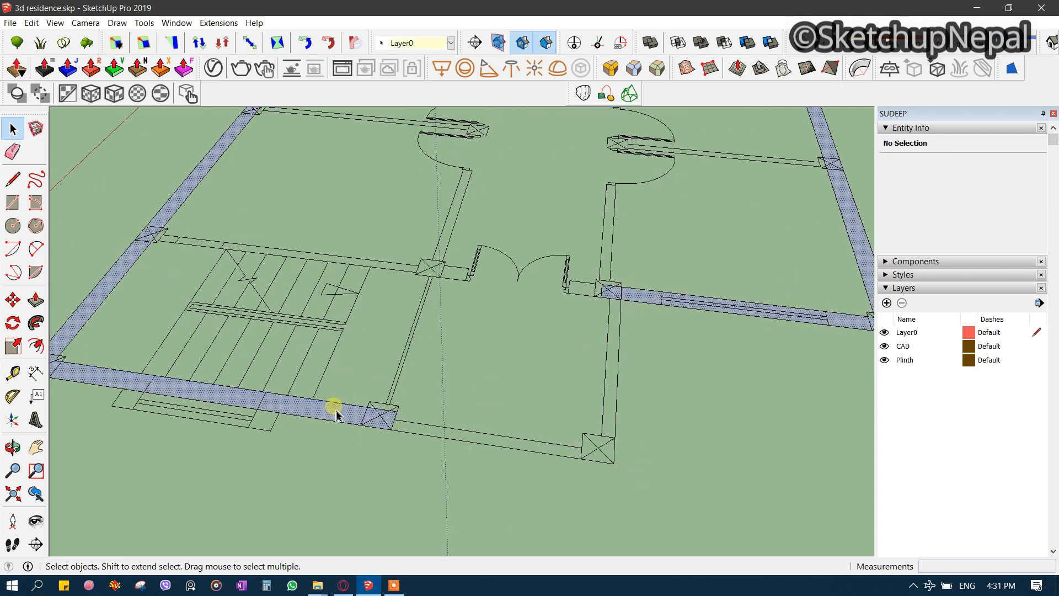
pyautogui.click(619, 348)
pyautogui.scroll(5, 624, 329)
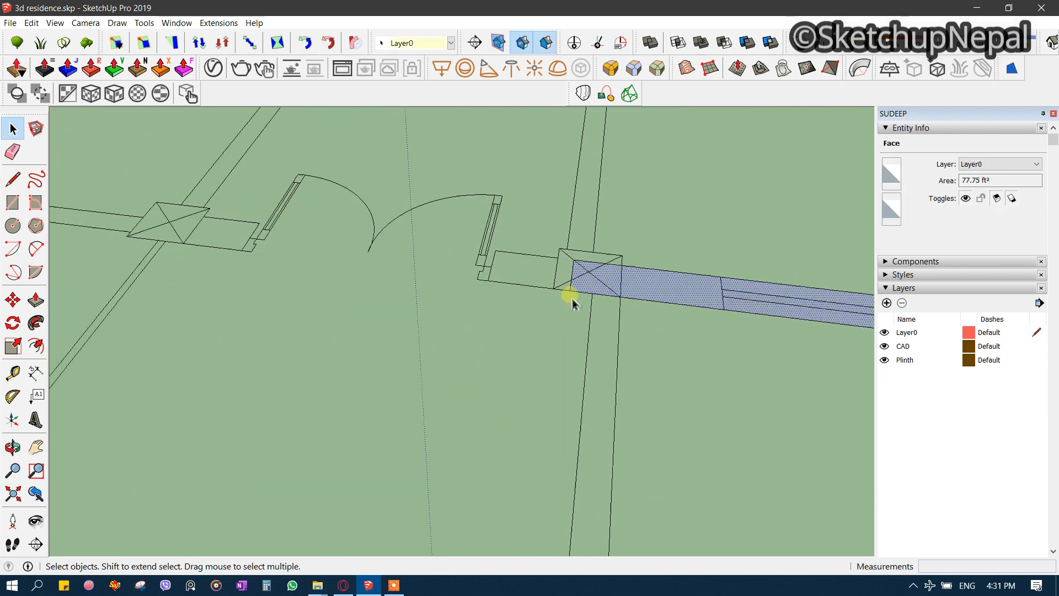
pyautogui.click(575, 274)
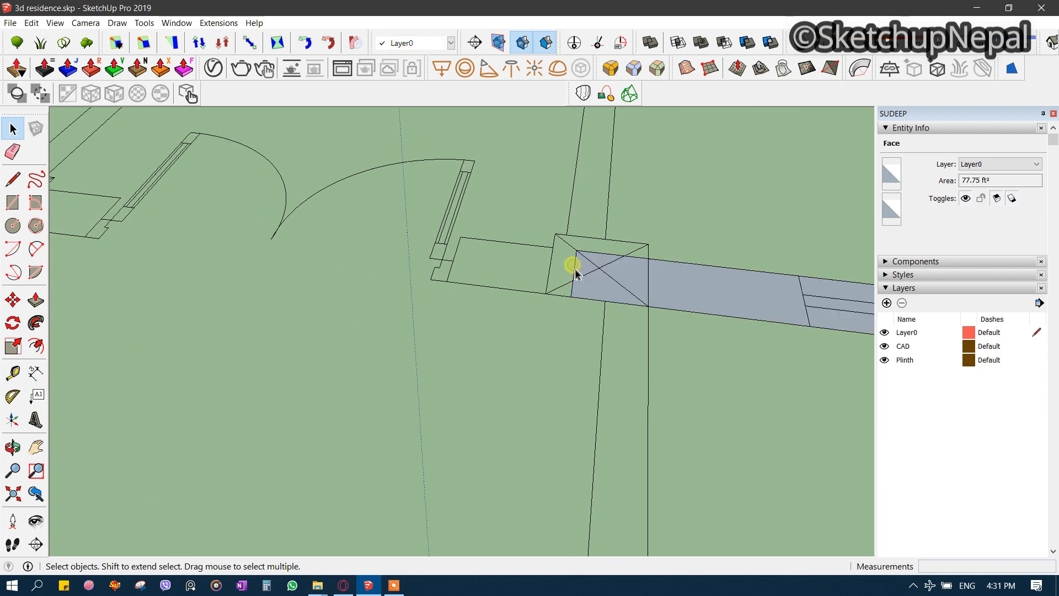
pyautogui.scroll(-2, 568, 292)
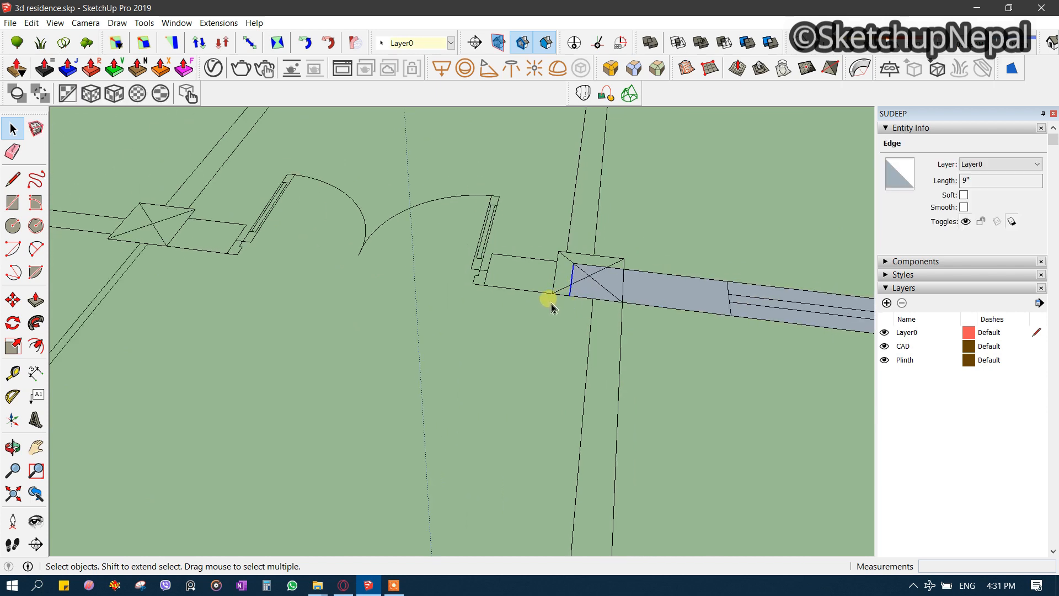
pyautogui.press('m')
pyautogui.moveTo(576, 309); pyautogui.dragTo(575, 305)
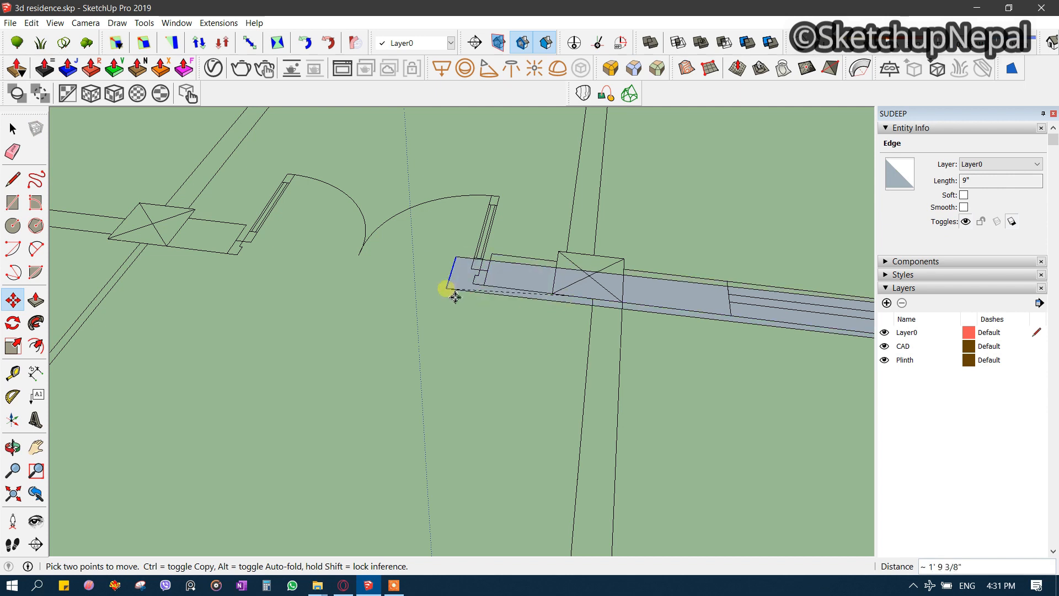
pyautogui.scroll(-4, 480, 284)
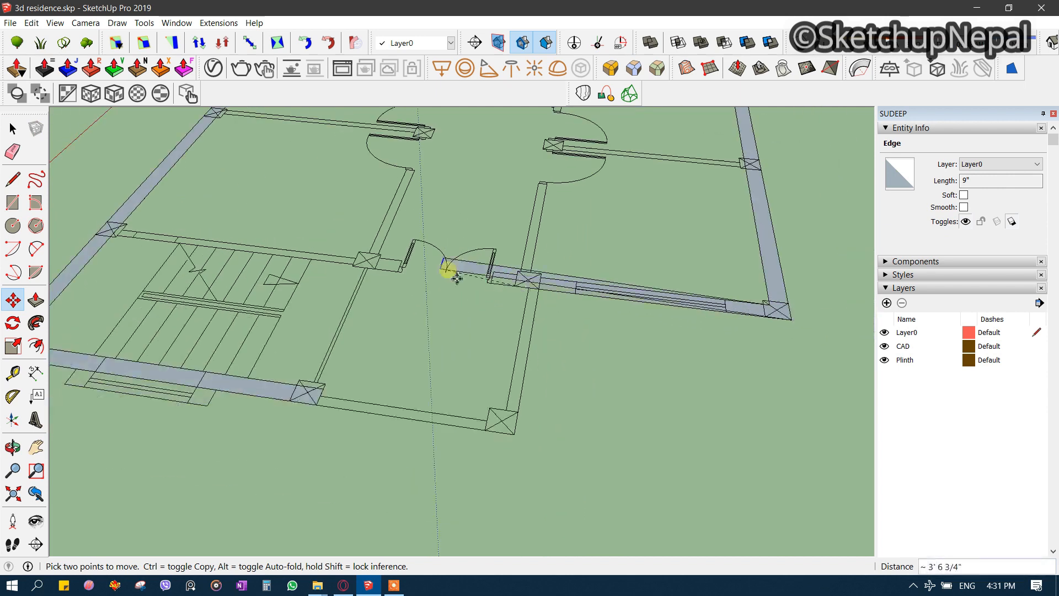
pyautogui.scroll(3, 426, 274)
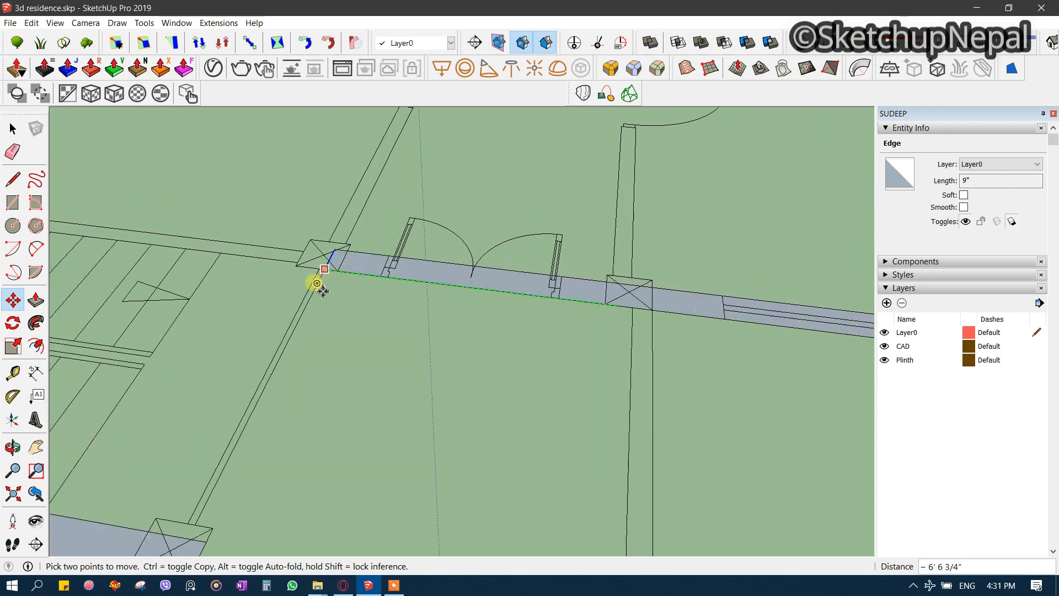
pyautogui.scroll(2, 323, 291)
pyautogui.click(363, 271)
pyautogui.scroll(-3, 527, 279)
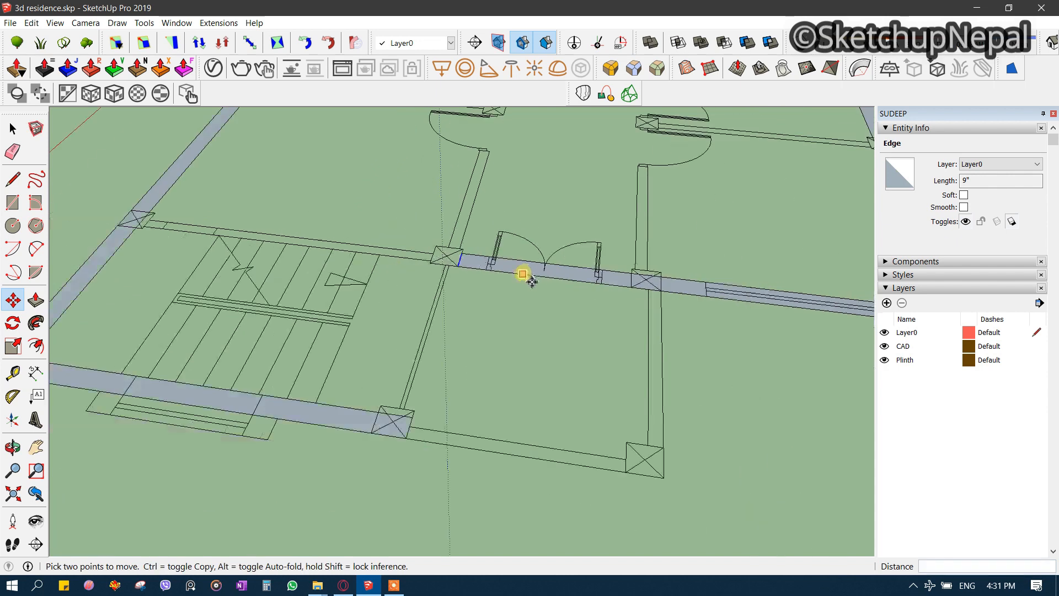
# - Copy the wall strip's end edge 9" into the stair-side column and draw lines joining both edges to close the corner
pyautogui.scroll(5, 455, 265)
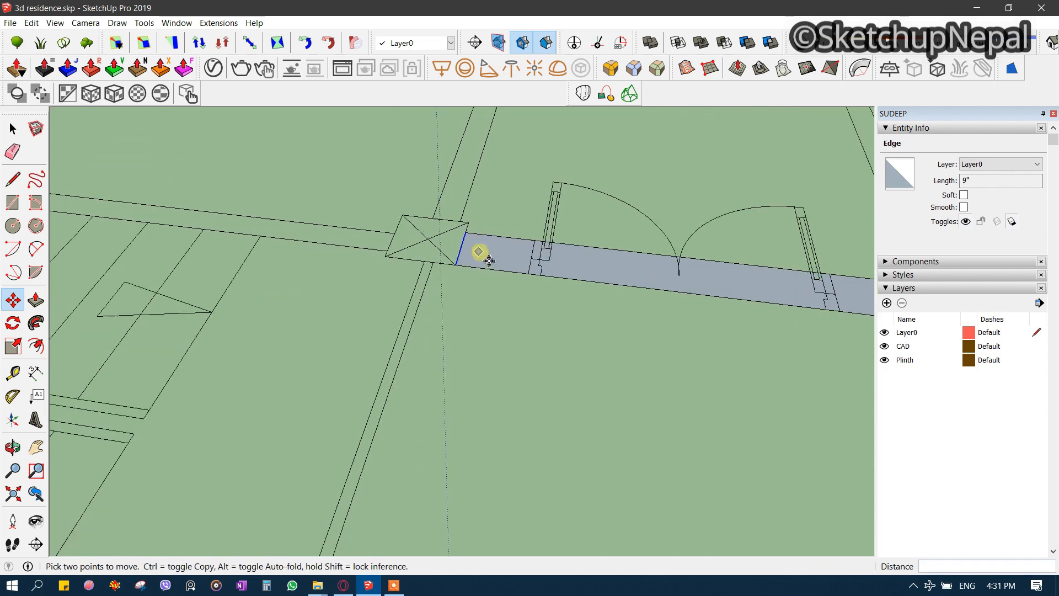
pyautogui.click(453, 269)
pyautogui.press('ctrl')
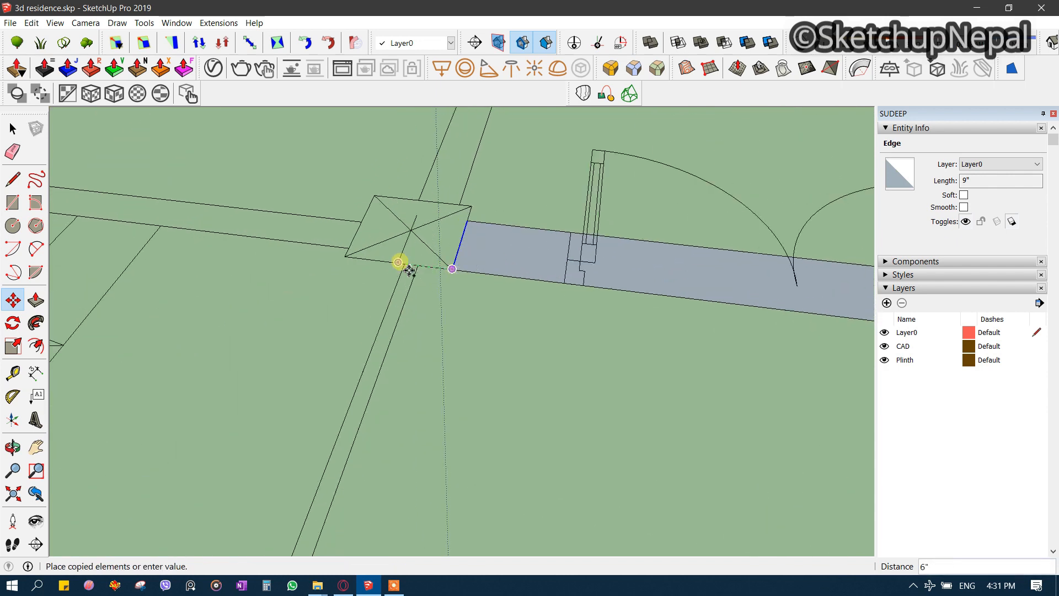
pyautogui.write('9')
pyautogui.press('Return')
pyautogui.press('l')
pyautogui.scroll(2, 448, 212)
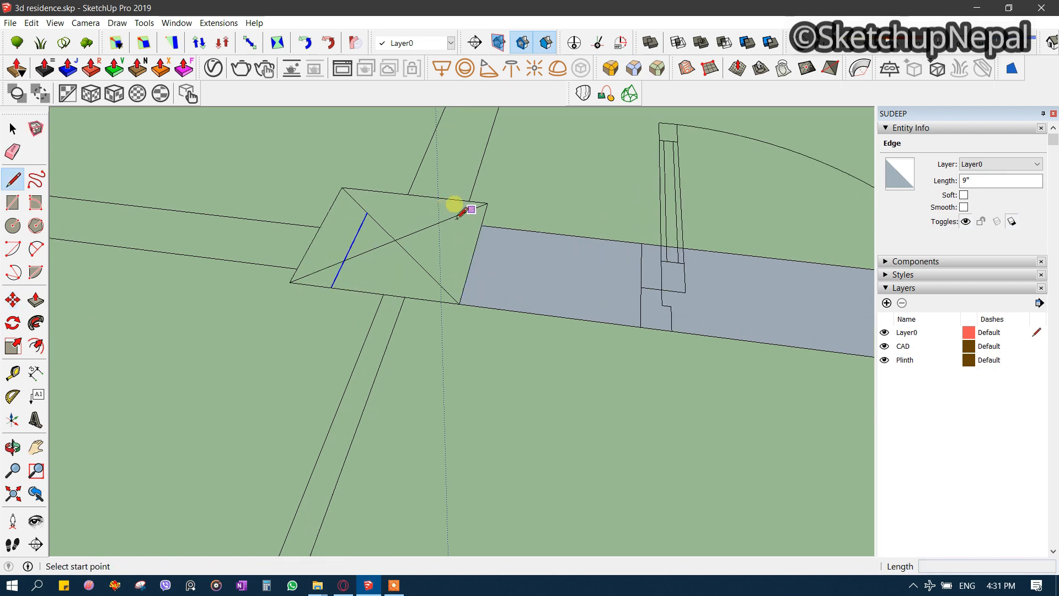
pyautogui.click(481, 225)
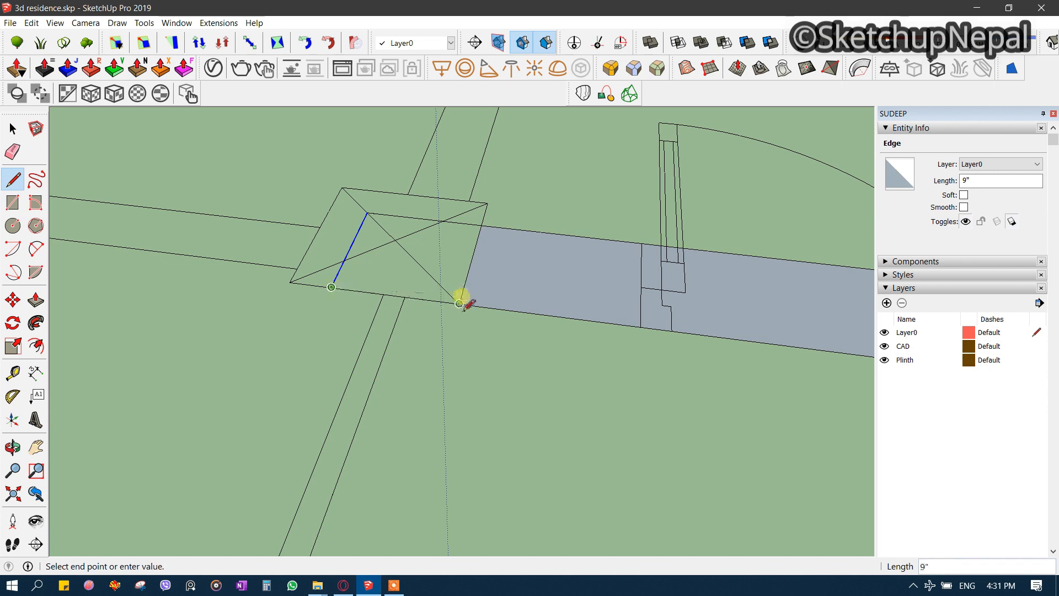
pyautogui.press('space')
pyautogui.scroll(-2, 444, 300)
pyautogui.scroll(-3, 444, 295)
pyautogui.press('m')
pyautogui.press('ctrl')
pyautogui.click(450, 286)
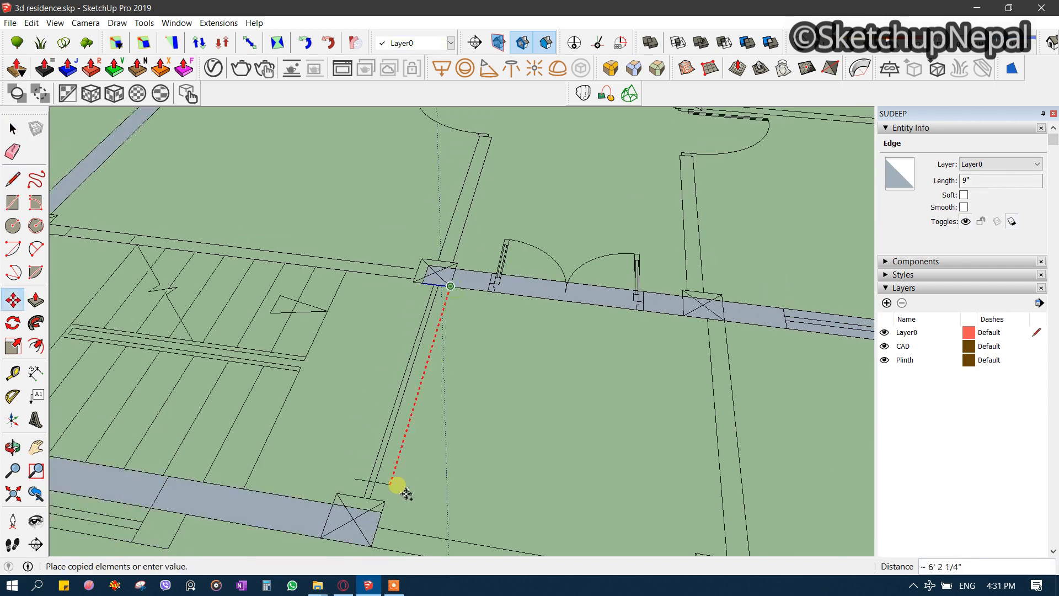
pyautogui.scroll(2, 396, 486)
pyautogui.press('space')
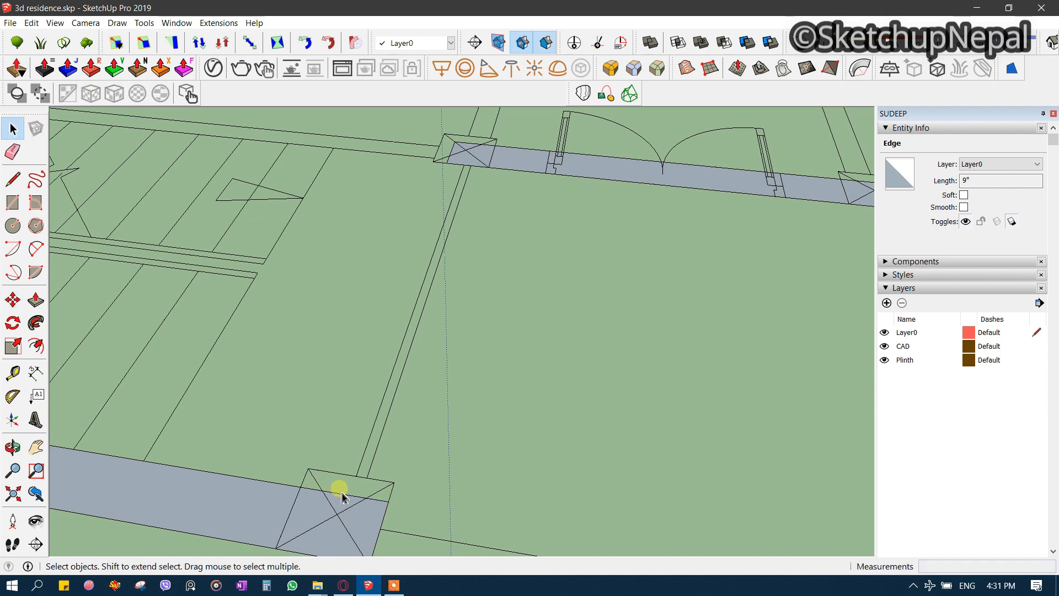
# - Draw lines between the two stair-side porch columns to outline the 9" wall strip connecting them
pyautogui.click(336, 496)
pyautogui.press('l')
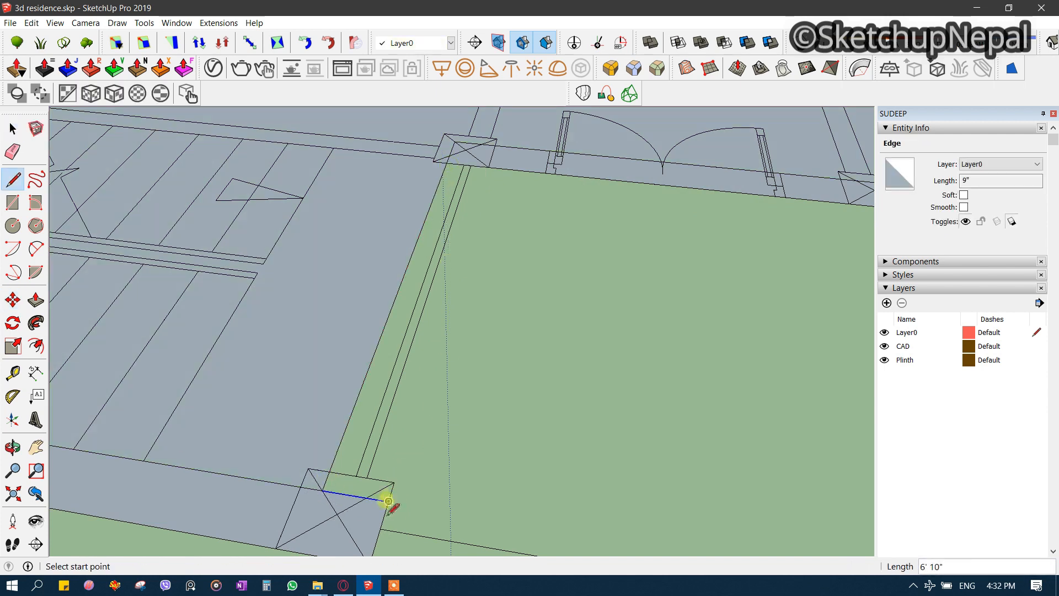
pyautogui.click(488, 166)
pyautogui.scroll(-3, 480, 277)
# - Delete the large face filling the rooms and stair area inside the perimeter walls
pyautogui.press('space')
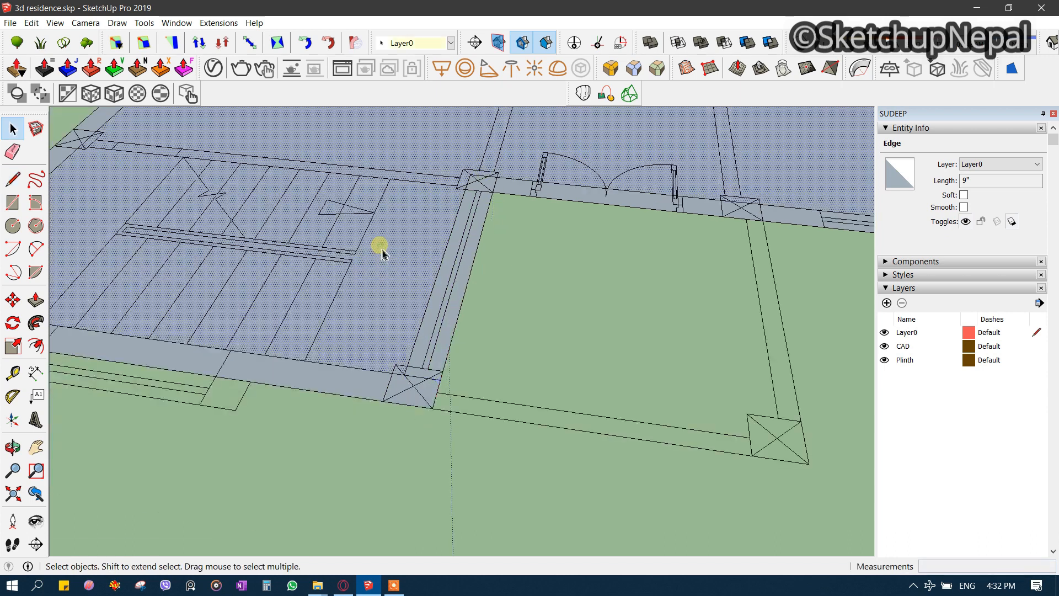
pyautogui.scroll(-3, 386, 265)
pyautogui.click(397, 283)
pyautogui.scroll(5, 398, 294)
# - Erase the edge dividing the new wall strip from the perimeter face at the outer column beside the stairs
pyautogui.press('e')
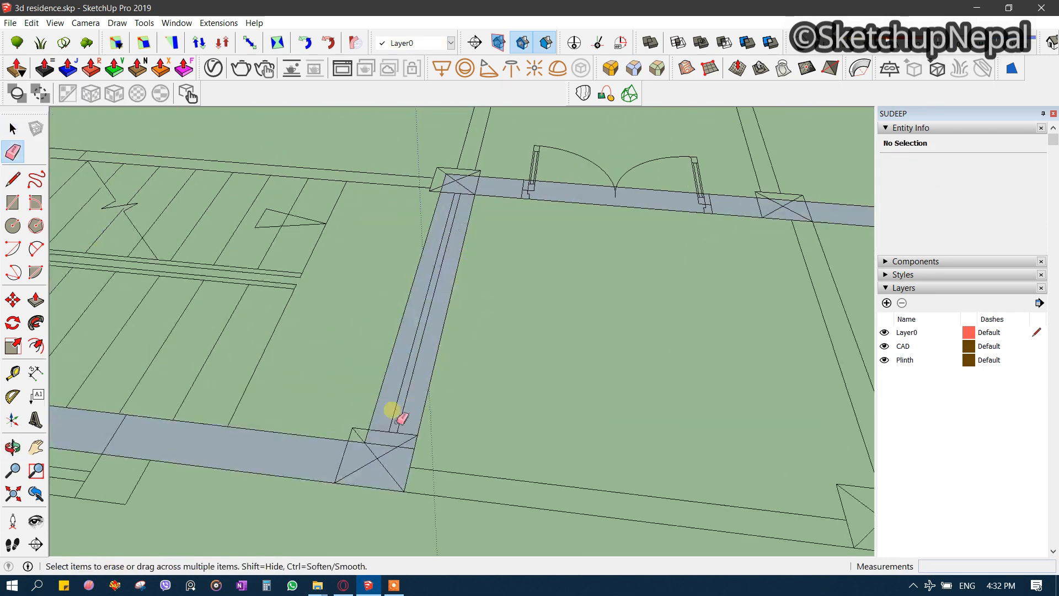
pyautogui.scroll(-2, 385, 453)
pyautogui.scroll(3, 461, 192)
pyautogui.scroll(-4, 471, 251)
pyautogui.press('space')
# - Try to extrude the perimeter wall face by about 9' 3 7/8", and undo the extrusion
pyautogui.scroll(4, 469, 254)
pyautogui.scroll(-3, 471, 254)
pyautogui.scroll(3, 469, 258)
pyautogui.click(457, 269)
pyautogui.scroll(-4, 461, 281)
pyautogui.keyDown('shift'); pyautogui.moveTo(464, 282); pyautogui.dragTo(411, 401, button='middle'); pyautogui.keyUp('shift')
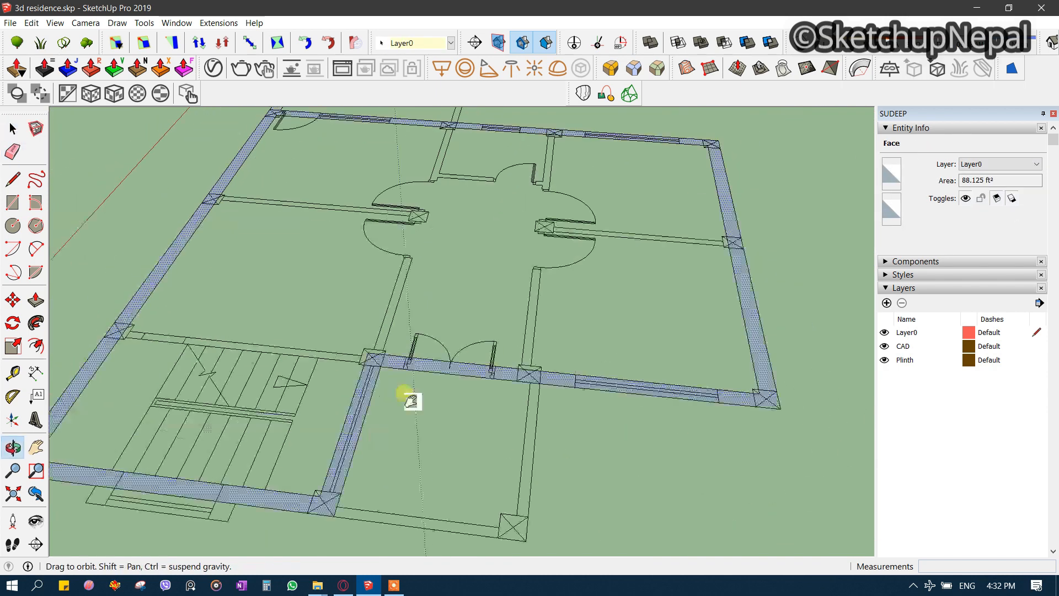
pyautogui.scroll(-2, 408, 400)
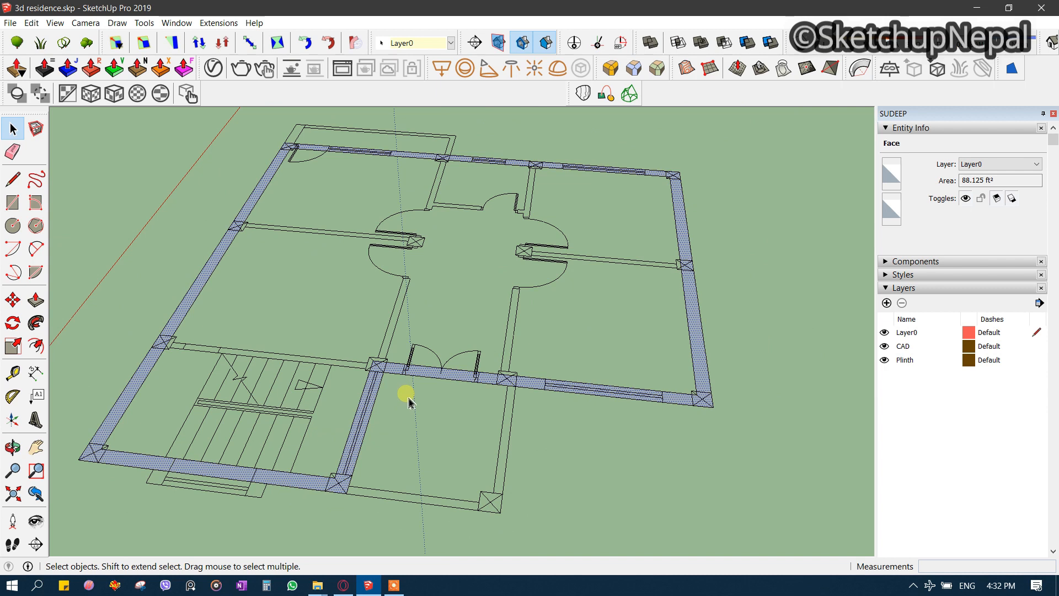
pyautogui.press('p')
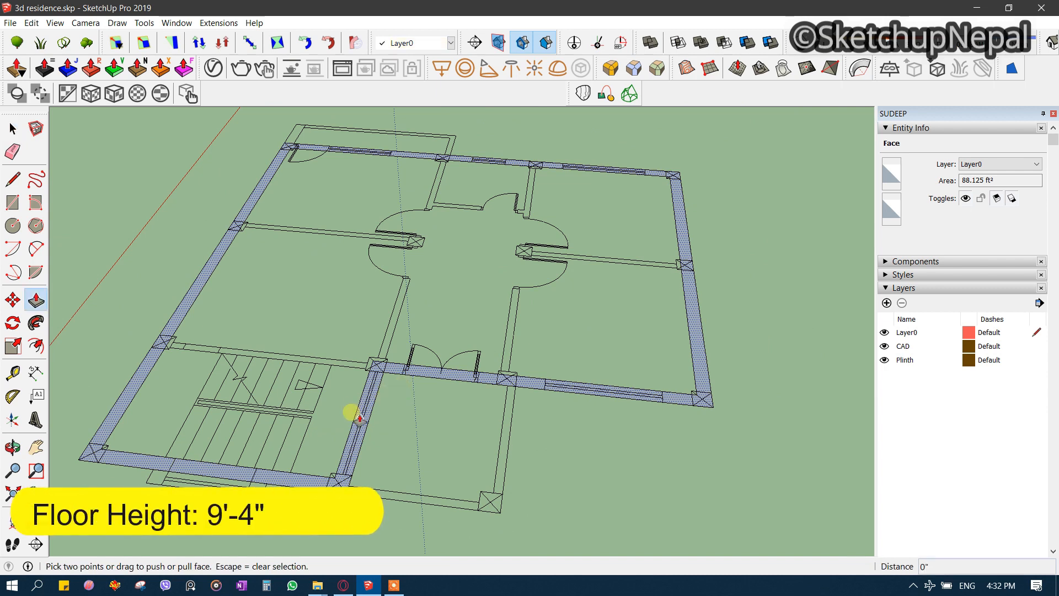
pyautogui.click(358, 264)
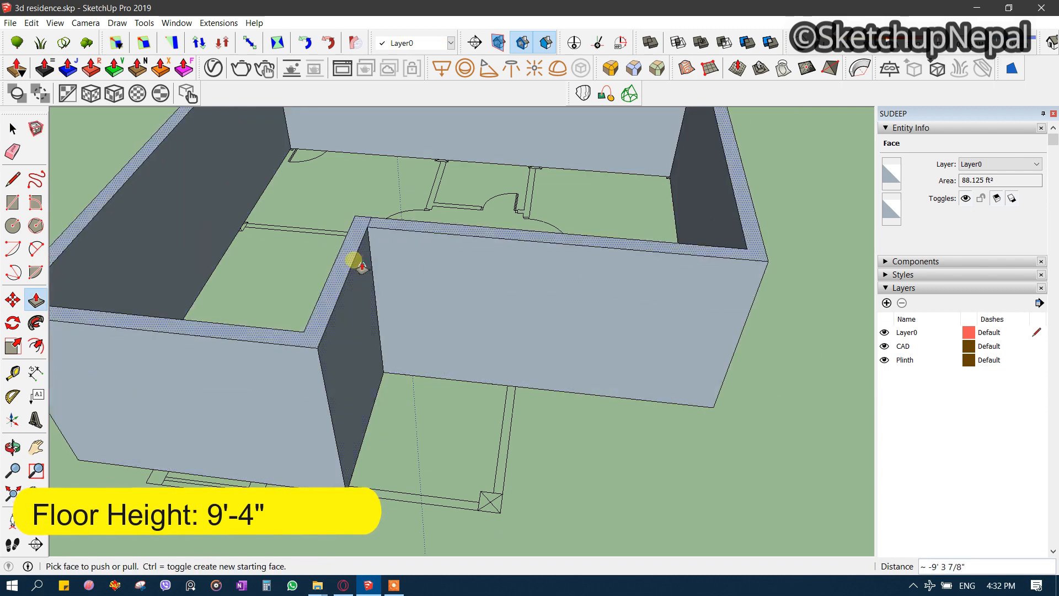
pyautogui.hotkey('ctrl', 'z')
# - Erase the leftover edge crossing the wall face at the column between the stairs and the double door
pyautogui.scroll(5, 369, 372)
pyautogui.press('e')
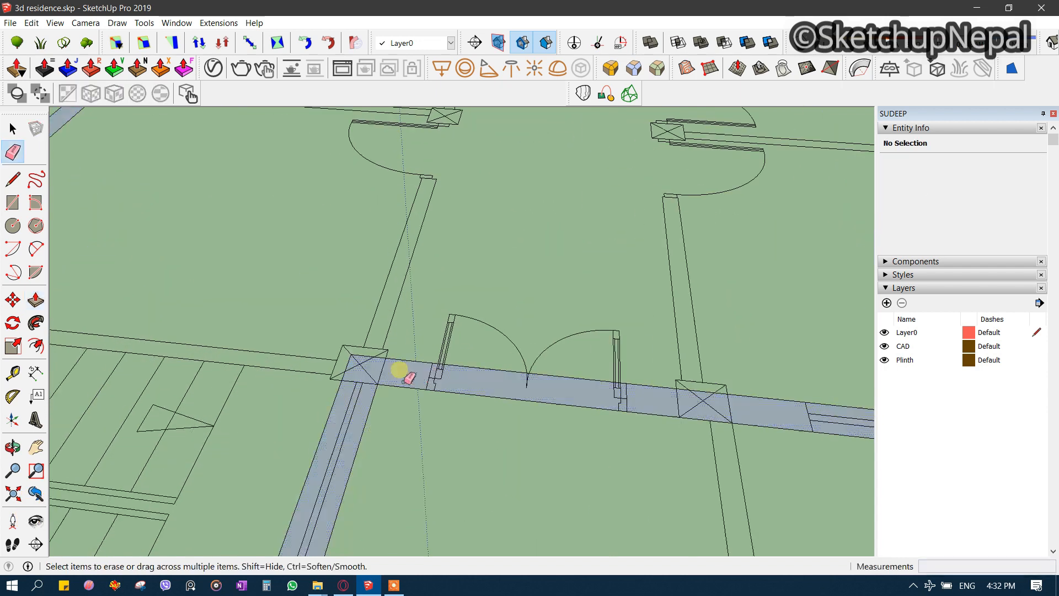
pyautogui.moveTo(396, 373); pyautogui.dragTo(377, 375)
pyautogui.press('space')
# - Extrude the perimeter wall face upward to the floor height of 9' 4" with Push/Pull
pyautogui.click(403, 374)
pyautogui.scroll(-4, 405, 374)
pyautogui.press('p')
pyautogui.click(406, 372)
pyautogui.click(410, 310)
pyautogui.write("9' ")
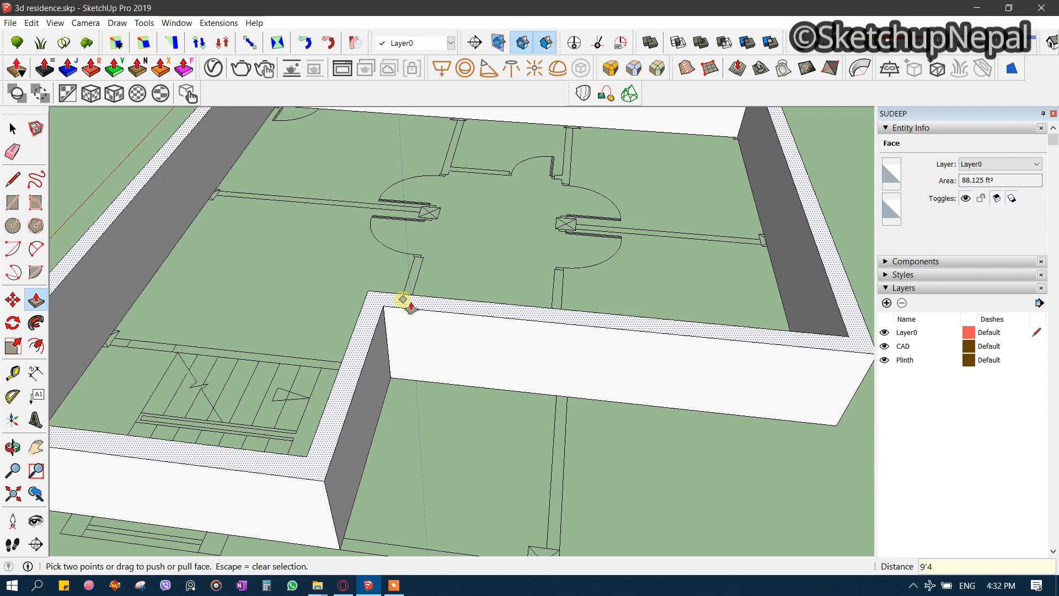
pyautogui.write('4')
pyautogui.press('Return')
pyautogui.scroll(-5, 403, 299)
pyautogui.moveTo(403, 300); pyautogui.dragTo(466, 229, button='middle')
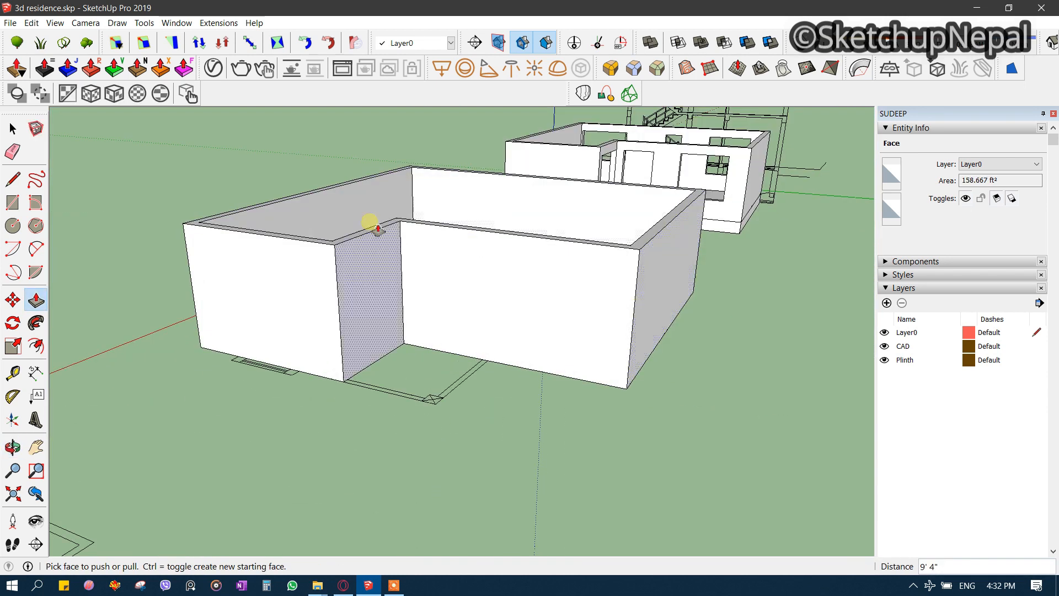
# - Select all the connected geometry of the extruded walls and make it a group
pyautogui.press('space')
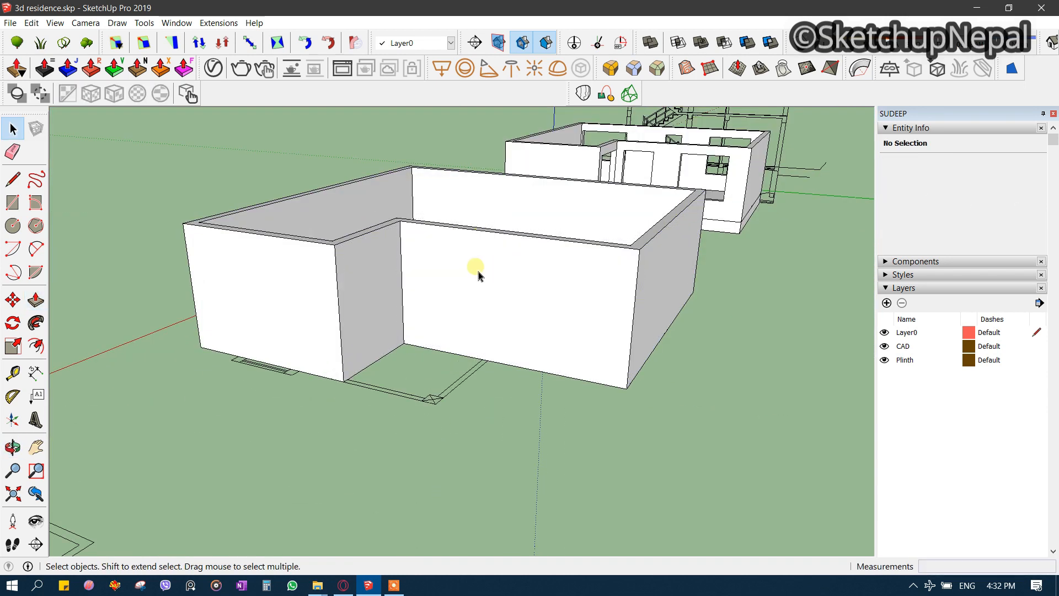
pyautogui.tripleClick(476, 268)
pyautogui.rightClick(476, 268)
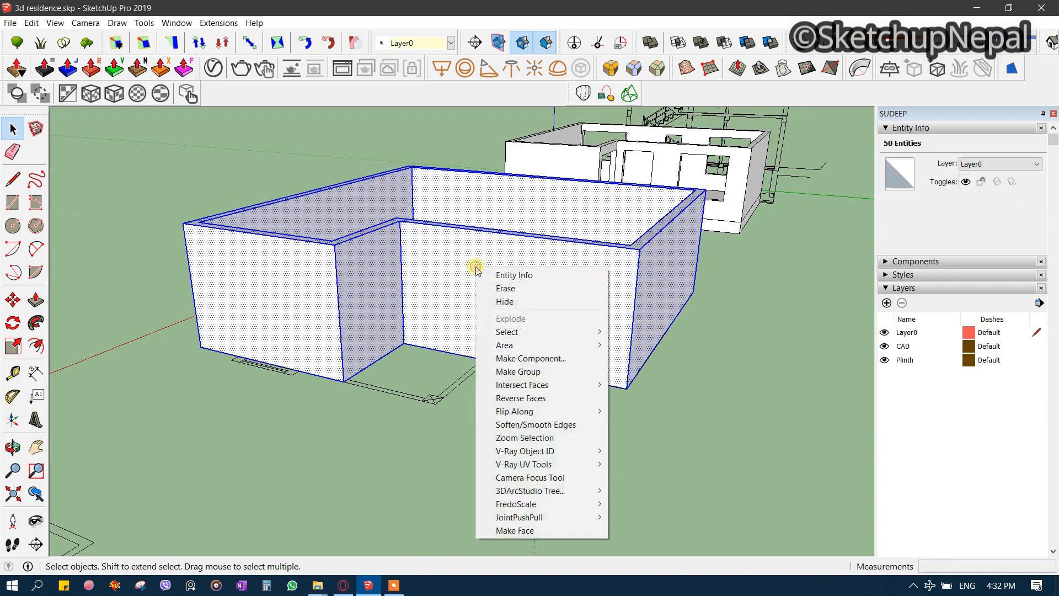
pyautogui.click(533, 372)
# - Place vertical guides at both ends of the front window on the new wall, plus a horizontal guide above the wall base
pyautogui.moveTo(547, 384); pyautogui.dragTo(391, 298, button='middle')
pyautogui.scroll(-3, 528, 363)
pyautogui.scroll(5, 387, 291)
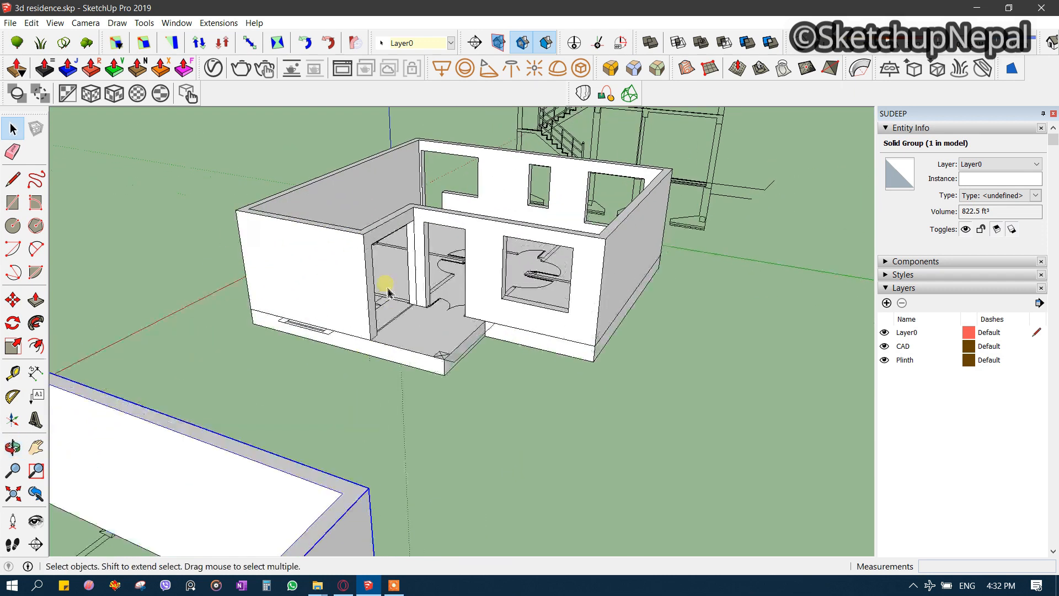
pyautogui.scroll(-6, 532, 269)
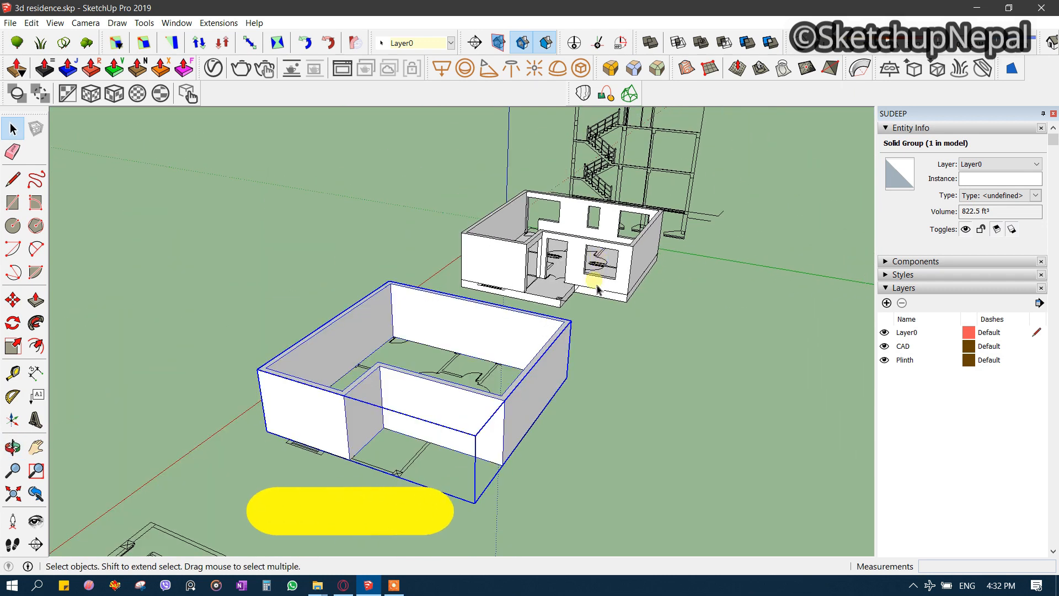
pyautogui.moveTo(518, 375); pyautogui.dragTo(536, 266, button='middle')
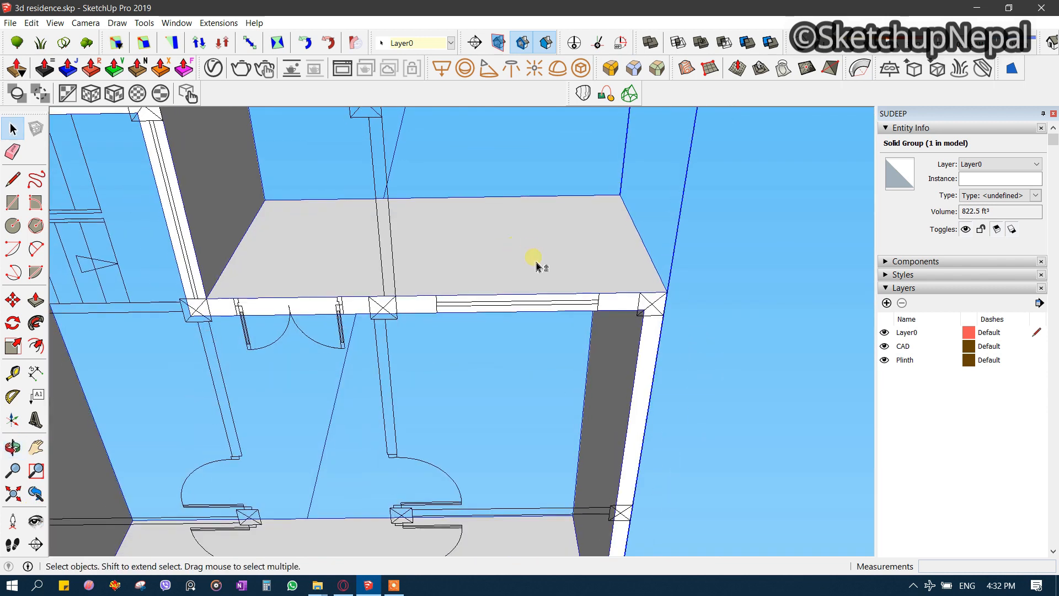
pyautogui.scroll(1, 430, 301)
pyautogui.press('t')
pyautogui.click(661, 231)
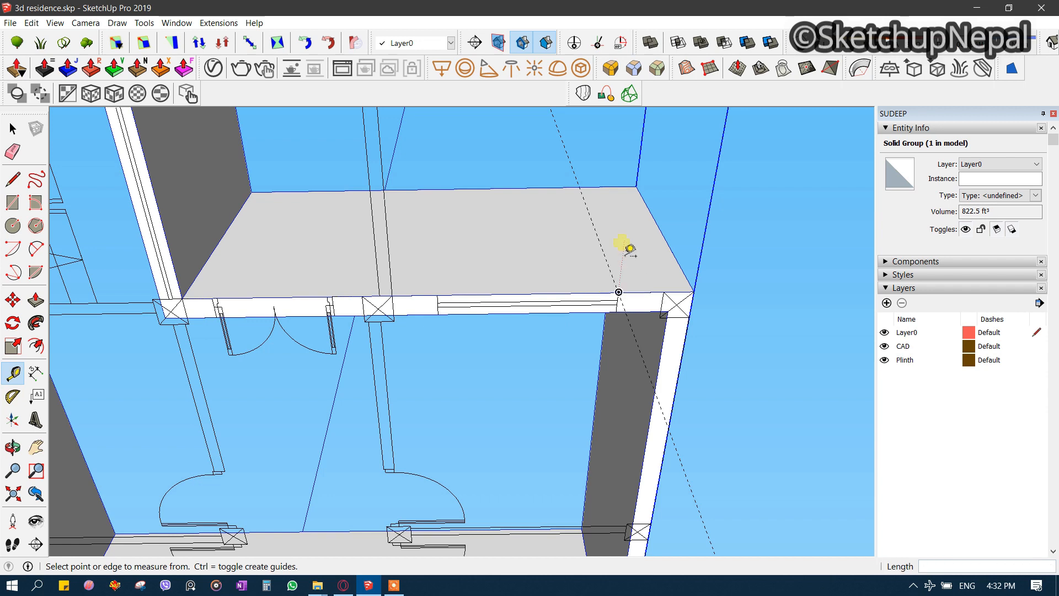
pyautogui.scroll(1, 574, 234)
pyautogui.click(617, 292)
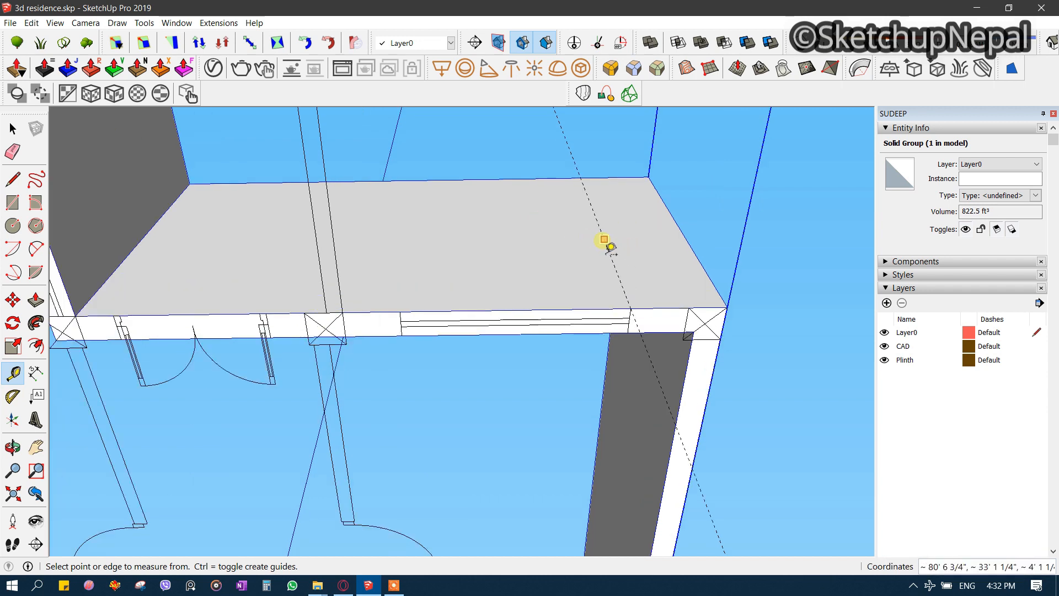
pyautogui.moveTo(408, 322); pyautogui.dragTo(485, 331, button='middle')
pyautogui.moveTo(495, 214); pyautogui.dragTo(469, 331, button='middle')
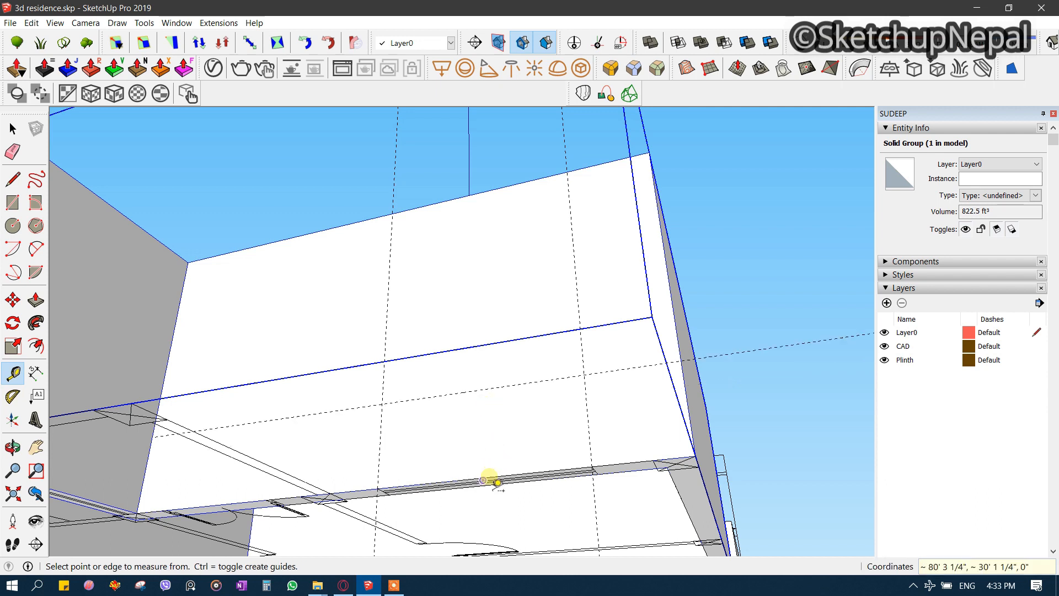
# - Erase the horizontal guide from the new front wall
pyautogui.moveTo(473, 219)
pyautogui.mouseDown(button='middle')
pyautogui.moveTo(520, 336)
pyautogui.moveTo(504, 440)
pyautogui.moveTo(518, 480)
pyautogui.moveTo(494, 516)
pyautogui.moveTo(466, 450)
pyautogui.moveTo(492, 379)
pyautogui.moveTo(468, 293)
pyautogui.moveTo(627, 407)
pyautogui.mouseUp(button='middle')
pyautogui.press('e')
pyautogui.scroll(-5, 413, 308)
pyautogui.scroll(-3, 596, 378)
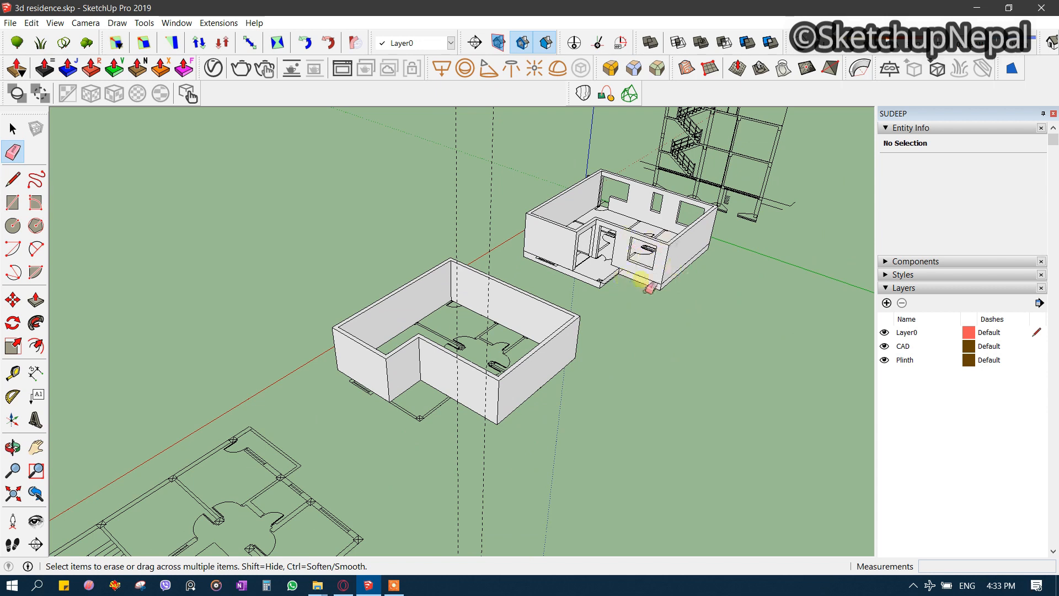
# - Draw a rectangle covering the ground-floor front window opening from corner to corner and select its face
pyautogui.scroll(3, 485, 397)
pyautogui.moveTo(485, 397); pyautogui.dragTo(492, 200, button='middle')
pyautogui.moveTo(546, 150)
pyautogui.mouseDown(button='middle')
pyautogui.moveTo(449, 290)
pyautogui.moveTo(645, 393)
pyautogui.moveTo(670, 384)
pyautogui.mouseUp(button='middle')
pyautogui.scroll(3, 591, 266)
pyautogui.press('r')
pyautogui.click(594, 274)
pyautogui.scroll(3, 649, 371)
pyautogui.click(672, 381)
pyautogui.press('space')
pyautogui.click(623, 289)
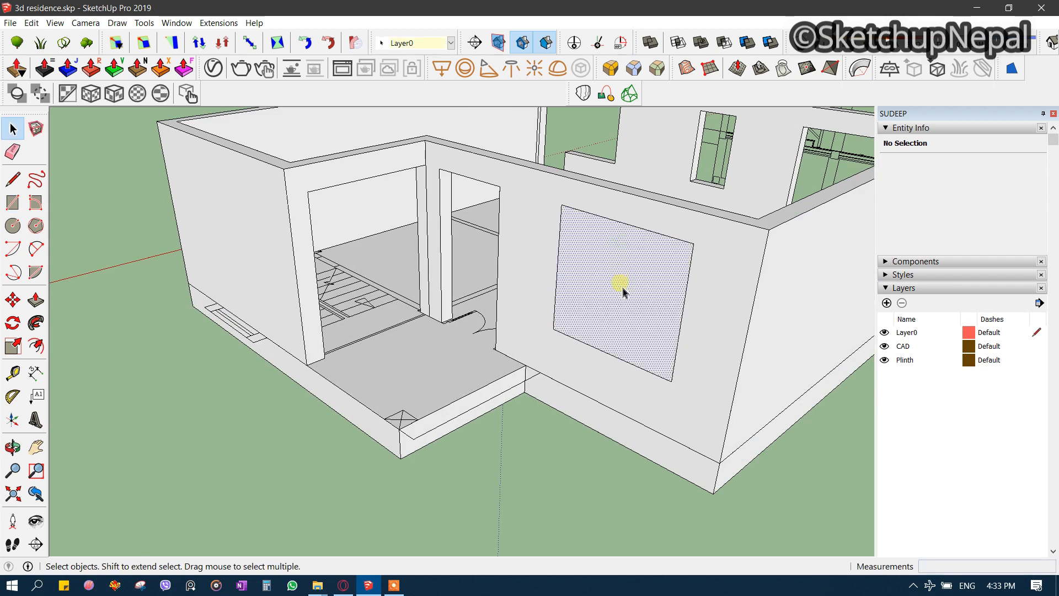
# - Extrude the traced front window face outward into a box and make all its connected geometry a group
pyautogui.press('p')
pyautogui.click(623, 290)
pyautogui.click(585, 307)
pyautogui.press('space')
pyautogui.tripleClick(586, 308)
pyautogui.moveTo(586, 307); pyautogui.dragTo(558, 407, button='middle')
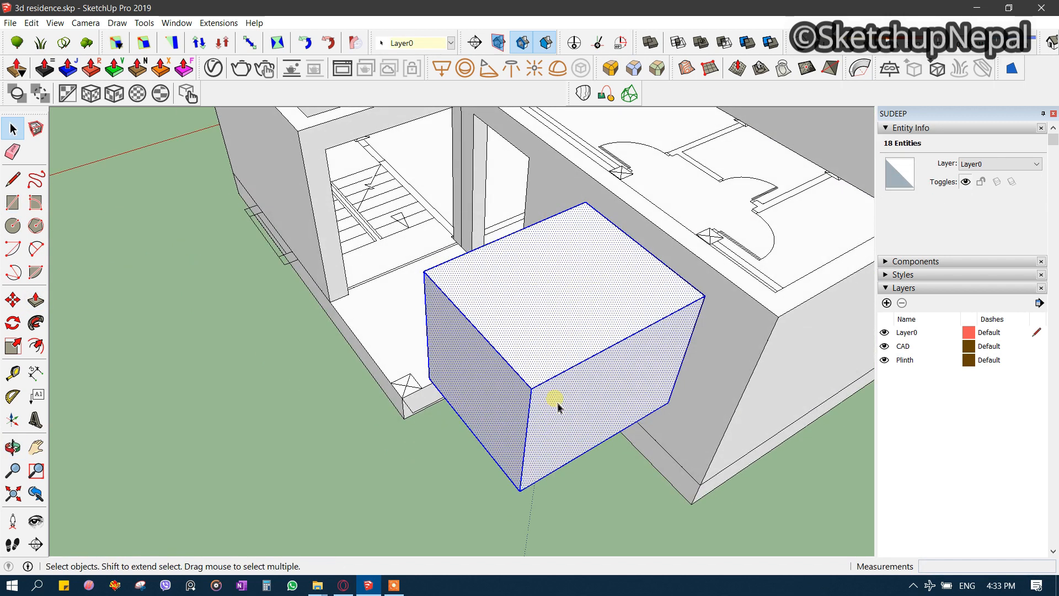
pyautogui.hotkey('ctrl', 'g')
# - Copy the window box from the ground-floor wall's base corner to the matching corner of the next floor's front wall
pyautogui.click(576, 411)
pyautogui.moveTo(648, 364); pyautogui.dragTo(718, 483, button='middle')
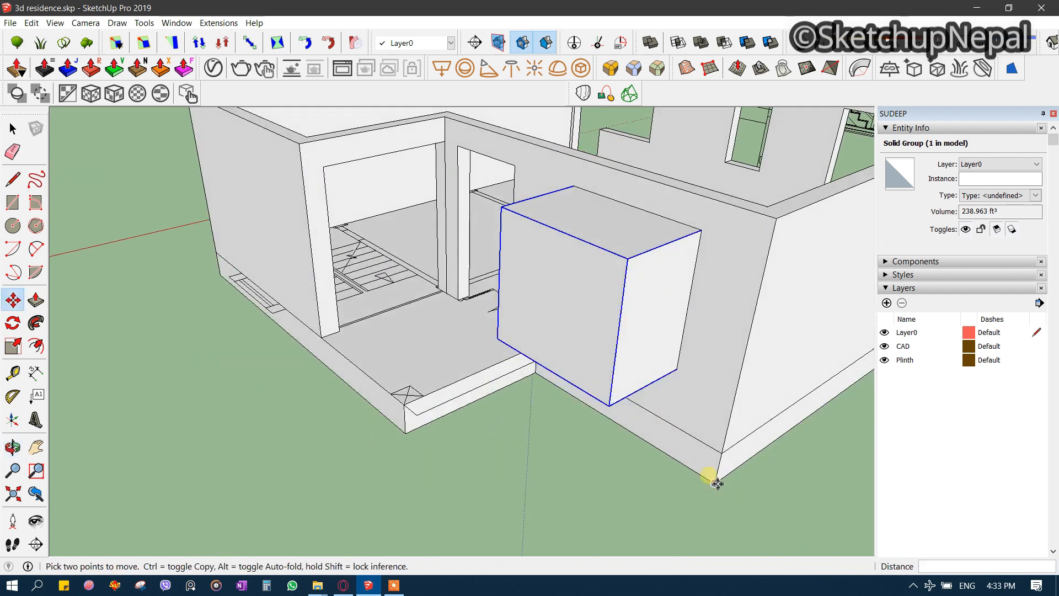
pyautogui.click(721, 452)
pyautogui.press('ctrl')
pyautogui.scroll(-5, 740, 267)
pyautogui.moveTo(733, 267); pyautogui.dragTo(793, 237, button='middle')
pyautogui.click(793, 237)
pyautogui.press('space')
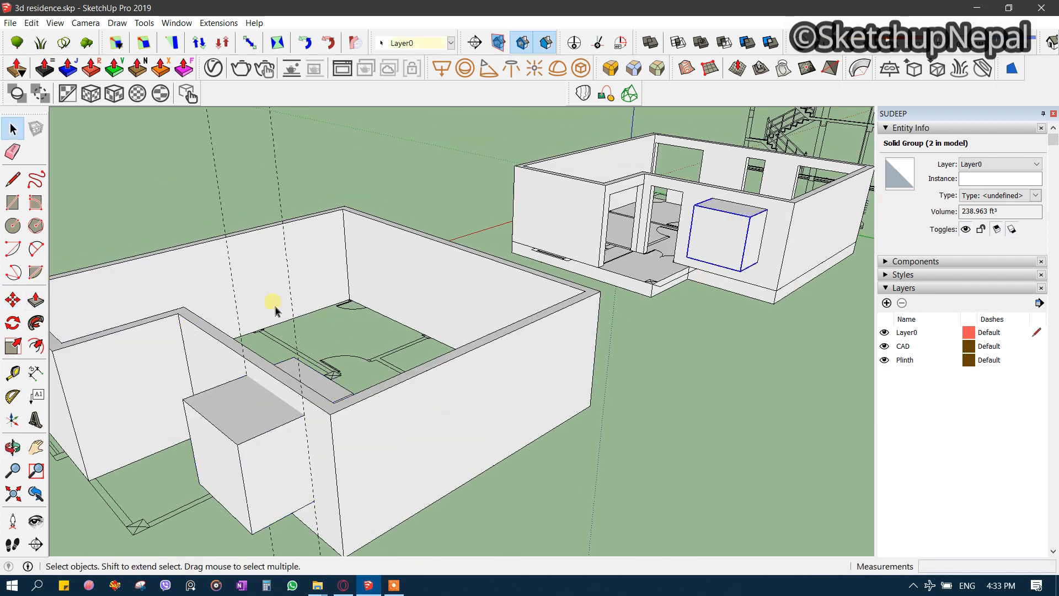
# - Delete the ground-floor window box and move the copied box so it passes through the next floor's front wall
pyautogui.hotkey('ctrl', 't')
pyautogui.moveTo(270, 463); pyautogui.dragTo(320, 420, button='middle')
pyautogui.click(316, 432)
pyautogui.scroll(2, 381, 400)
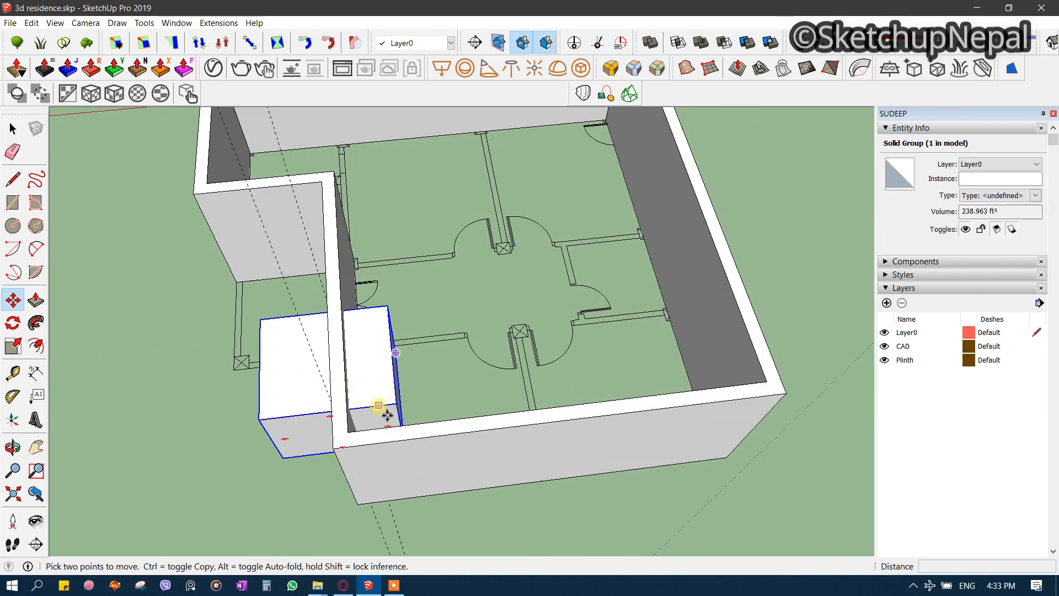
# - Copy the window box to the opposite exterior wall and align its edge with the window drawn on the plan
pyautogui.click(378, 406)
pyautogui.press('ctrl')
pyautogui.moveTo(456, 402); pyautogui.dragTo(348, 407, button='middle')
pyautogui.moveTo(674, 403); pyautogui.dragTo(474, 287, button='middle')
pyautogui.click(468, 390)
pyautogui.moveTo(468, 390); pyautogui.dragTo(234, 204, button='middle')
pyautogui.scroll(4, 232, 195)
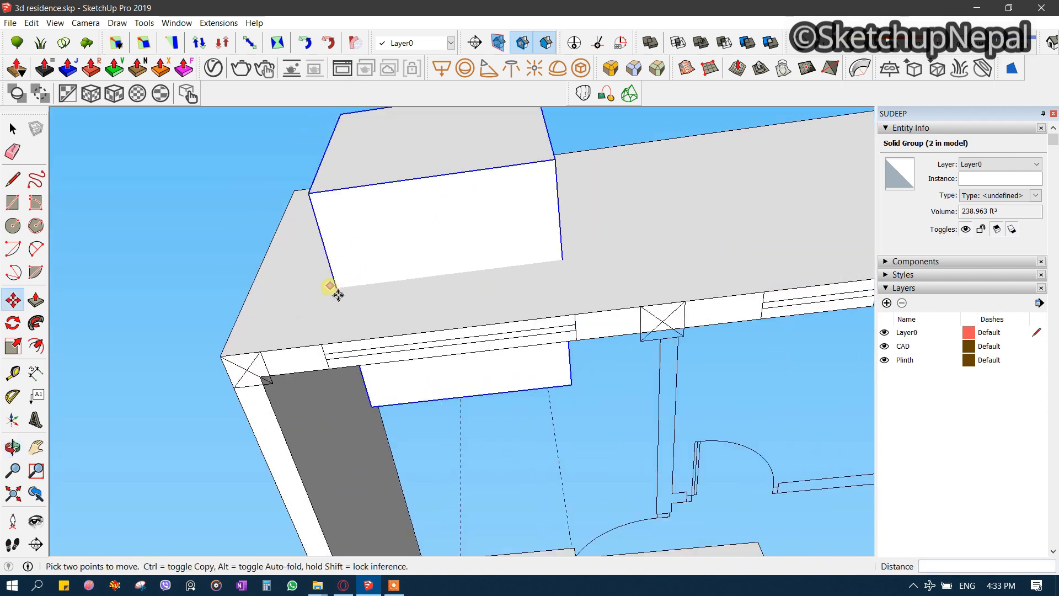
pyautogui.click(335, 293)
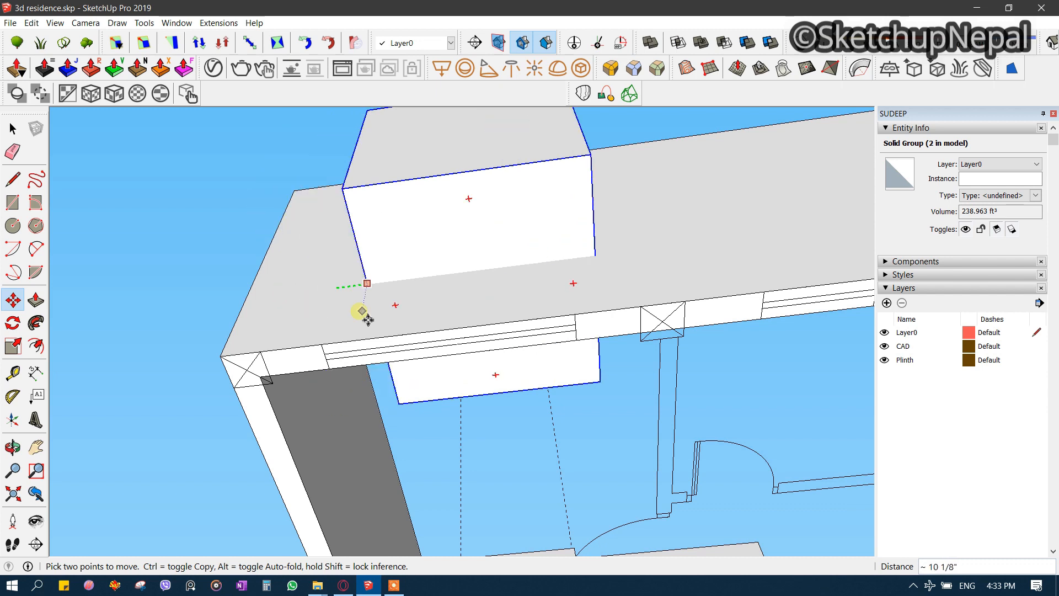
pyautogui.moveTo(371, 338); pyautogui.dragTo(245, 287, button='middle')
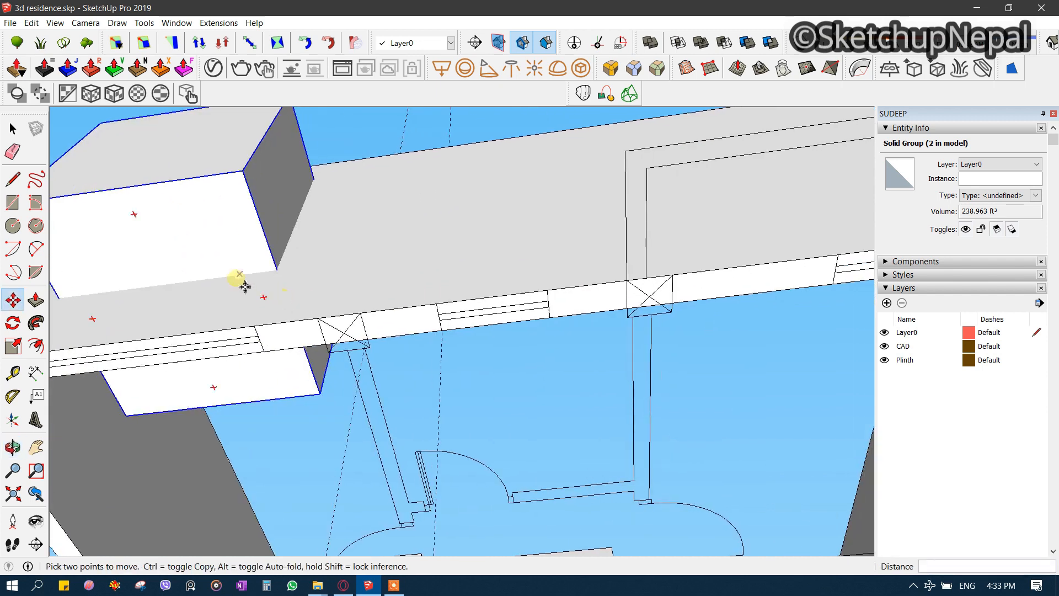
# - Copy the rear window box along the wall, aligning its corner with the end of the neighbouring narrow window on the plan
pyautogui.click(277, 270)
pyautogui.press('ctrl')
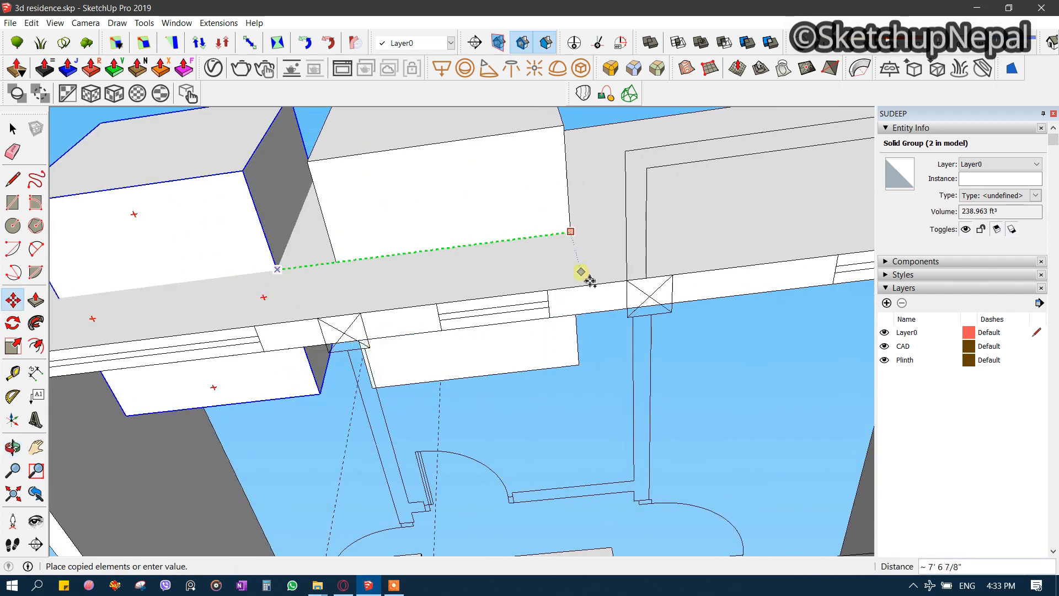
pyautogui.click(547, 289)
pyautogui.moveTo(548, 293); pyautogui.dragTo(407, 208, button='middle')
pyautogui.press('space')
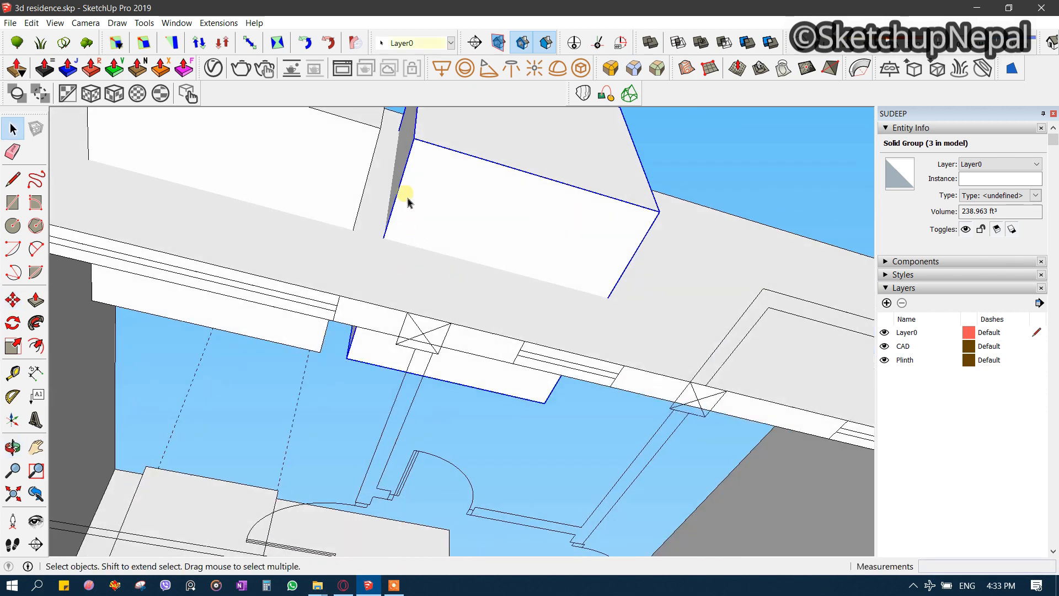
# - Push the copied box's side face in so its width matches the narrow window on the plan, and leave the group
pyautogui.doubleClick(411, 152)
pyautogui.press('p')
pyautogui.moveTo(407, 141); pyautogui.dragTo(542, 350)
pyautogui.click(518, 336)
pyautogui.scroll(-2, 521, 309)
pyautogui.scroll(2, 518, 249)
pyautogui.click(512, 214)
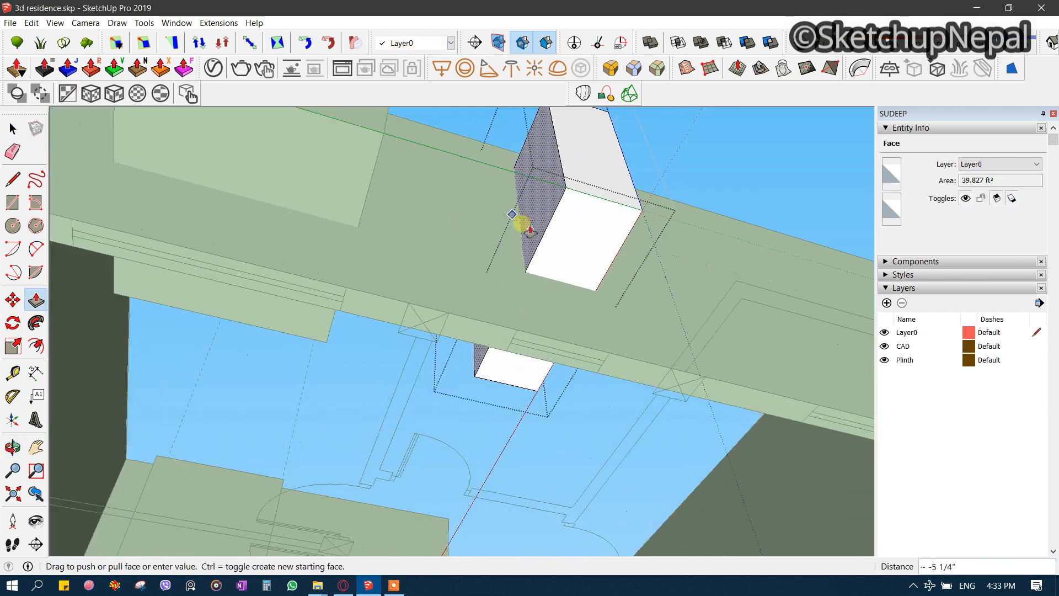
pyautogui.click(517, 329)
pyautogui.scroll(1, 491, 281)
pyautogui.moveTo(527, 228); pyautogui.dragTo(507, 328)
pyautogui.scroll(-2, 452, 246)
pyautogui.scroll(3, 493, 228)
pyautogui.click(491, 228)
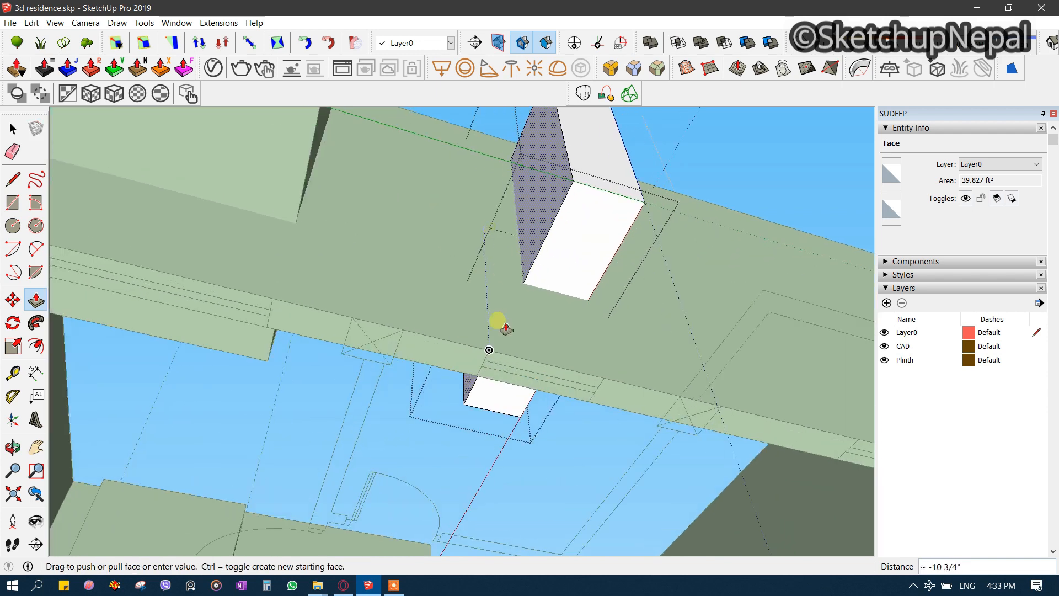
pyautogui.click(490, 351)
pyautogui.scroll(-3, 491, 350)
pyautogui.moveTo(525, 299); pyautogui.dragTo(489, 337, button='middle')
pyautogui.scroll(3, 494, 405)
pyautogui.press('space')
pyautogui.click(493, 383)
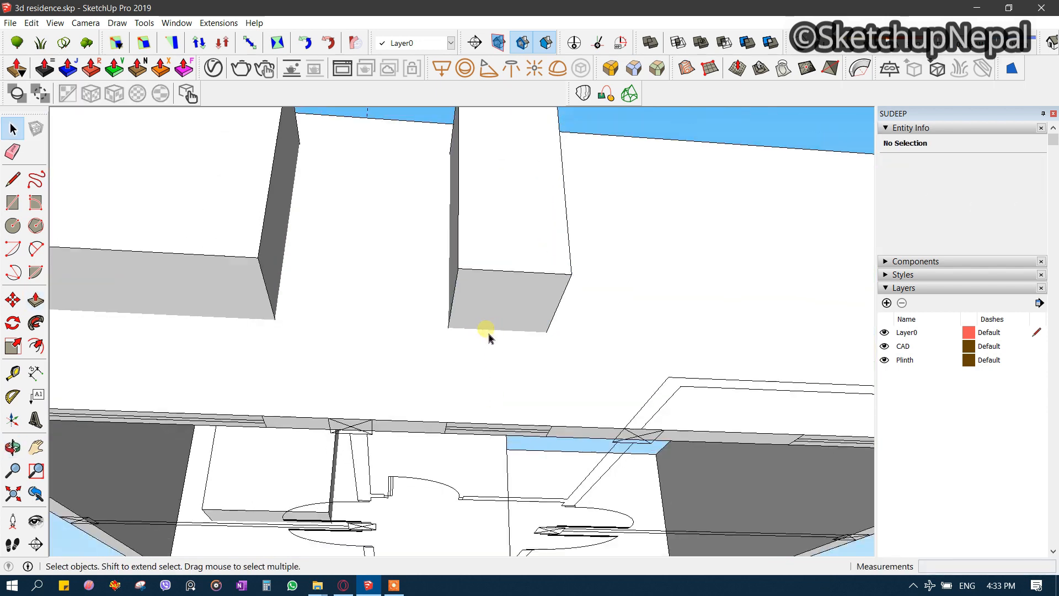
# - Push the narrow window box's bottom face up by 1'
pyautogui.press('space')
pyautogui.doubleClick(496, 307)
pyautogui.press('p')
pyautogui.click(492, 319)
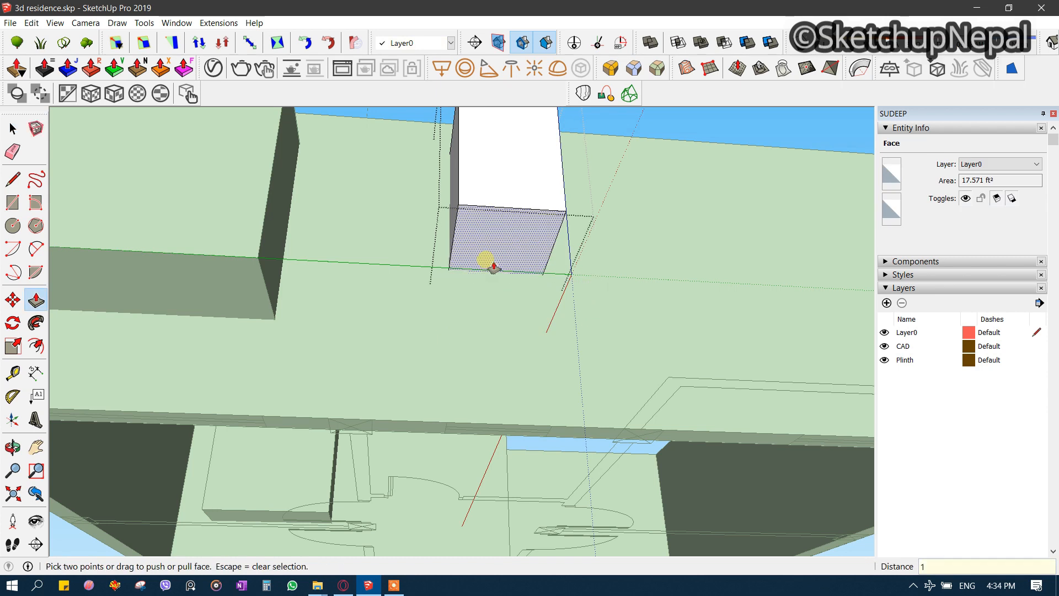
pyautogui.scroll(-3, 490, 265)
pyautogui.moveTo(490, 265); pyautogui.dragTo(548, 454, button='middle')
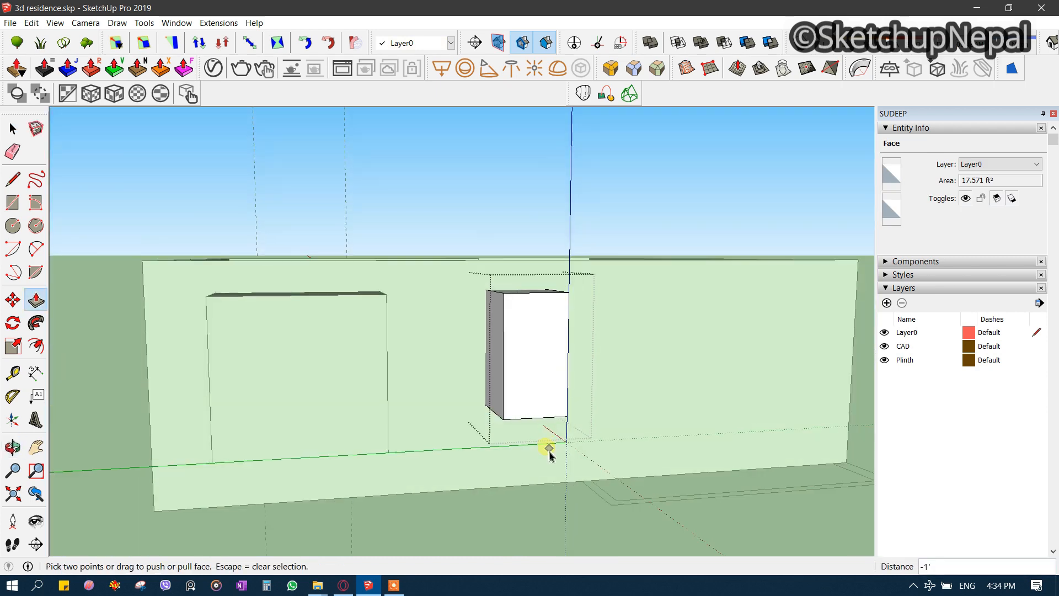
pyautogui.press('space')
pyautogui.click(546, 448)
# - Trace the L-shaped door-and-window opening on the ground-floor rear wall with lines and select its face
pyautogui.scroll(-4, 530, 371)
pyautogui.moveTo(532, 373); pyautogui.dragTo(547, 250, button='middle')
pyautogui.scroll(-4, 546, 251)
pyautogui.keyDown('shift'); pyautogui.moveTo(513, 448); pyautogui.dragTo(524, 390, button='middle'); pyautogui.keyUp('shift')
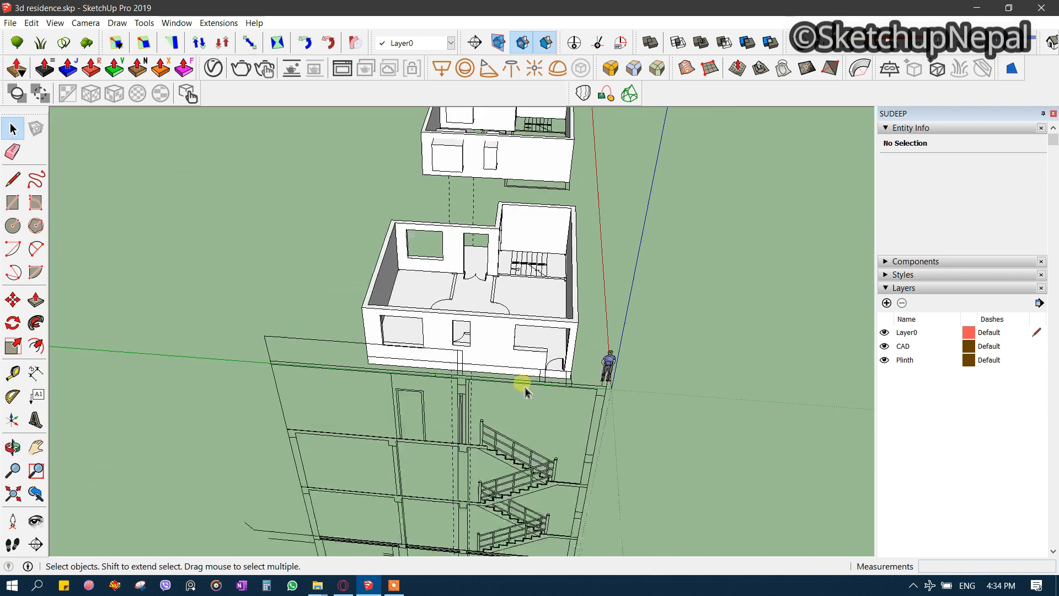
pyautogui.scroll(8, 546, 352)
pyautogui.press('l')
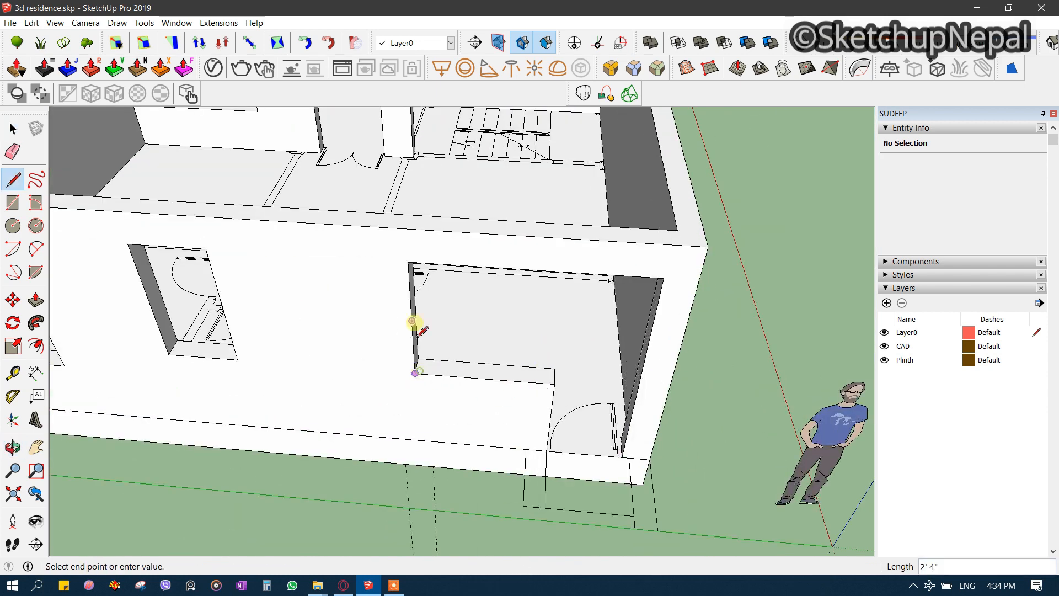
pyautogui.moveTo(413, 268); pyautogui.dragTo(338, 194, button='middle')
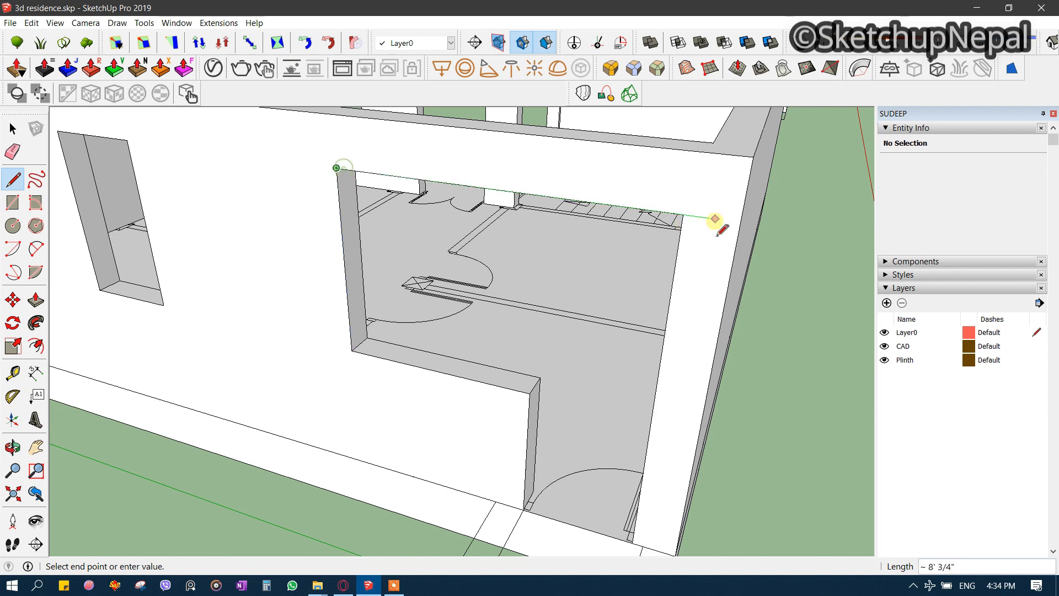
pyautogui.moveTo(691, 220); pyautogui.dragTo(648, 383, button='middle')
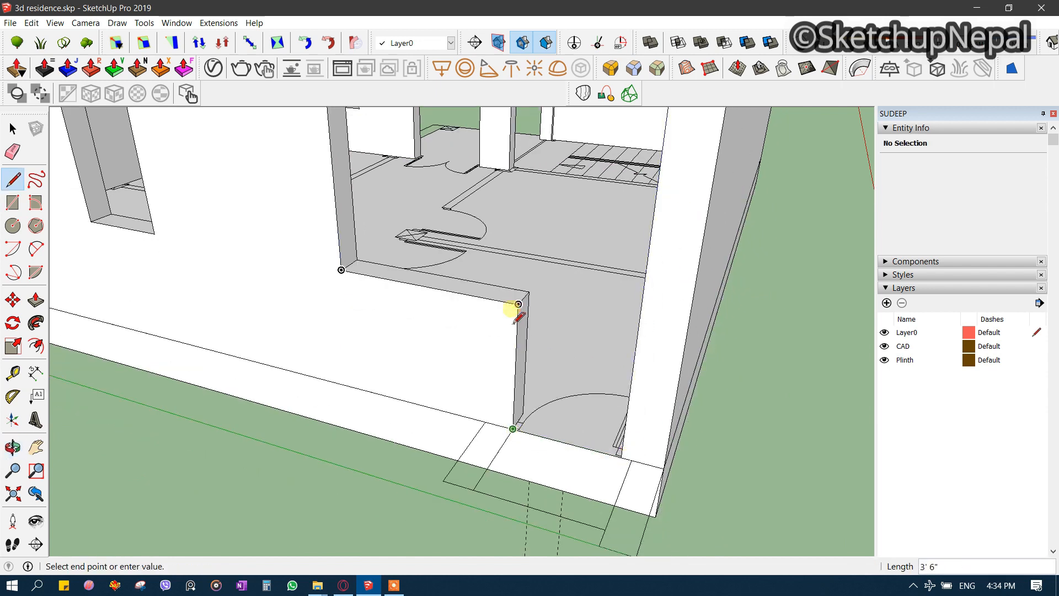
pyautogui.click(341, 270)
pyautogui.keyDown('shift'); pyautogui.moveTo(379, 255); pyautogui.dragTo(386, 407, button='middle'); pyautogui.keyUp('shift')
pyautogui.scroll(-2, 386, 407)
pyautogui.press('space')
pyautogui.click(418, 378)
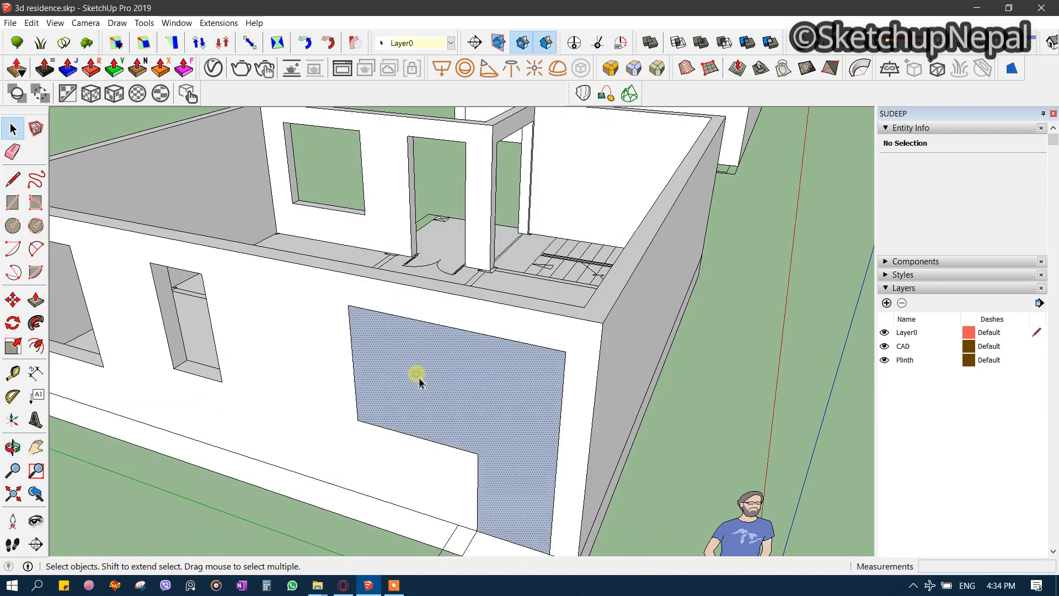
pyautogui.click(349, 308)
pyautogui.scroll(-4, 394, 433)
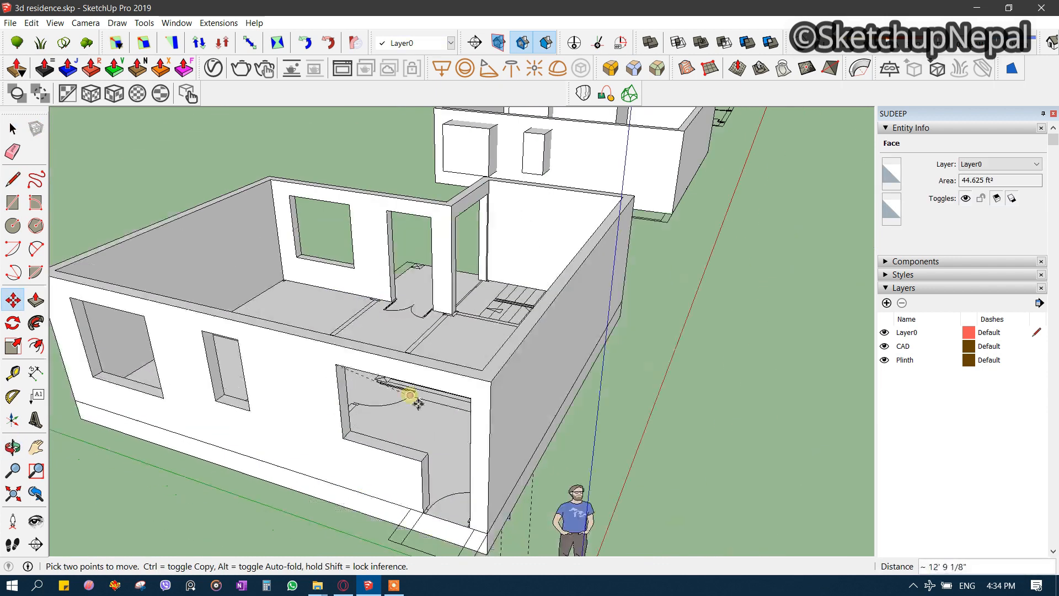
pyautogui.moveTo(469, 254); pyautogui.dragTo(435, 338, button='middle')
pyautogui.scroll(2, 533, 309)
pyautogui.press('Escape')
# - Move the L-shaped face from the ground-floor wall's top corner to the matching top corner of the next floor's rear wall
pyautogui.scroll(-2, 518, 320)
pyautogui.keyDown('shift'); pyautogui.moveTo(443, 529); pyautogui.dragTo(460, 384, button='middle'); pyautogui.keyUp('shift')
pyautogui.scroll(2, 402, 371)
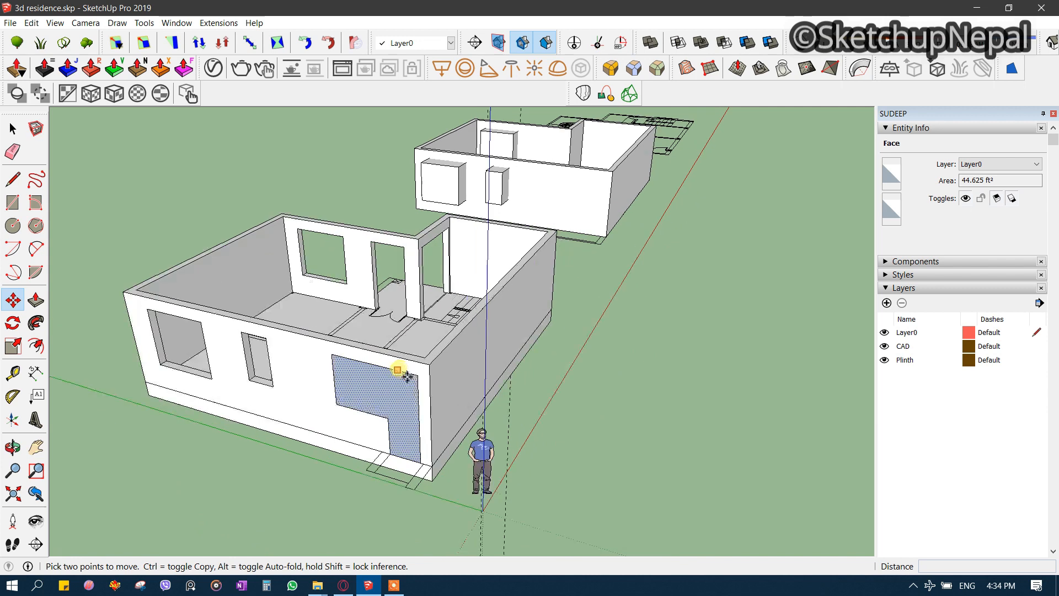
pyautogui.click(429, 364)
pyautogui.moveTo(510, 279); pyautogui.dragTo(527, 303, button='middle')
pyautogui.scroll(5, 537, 301)
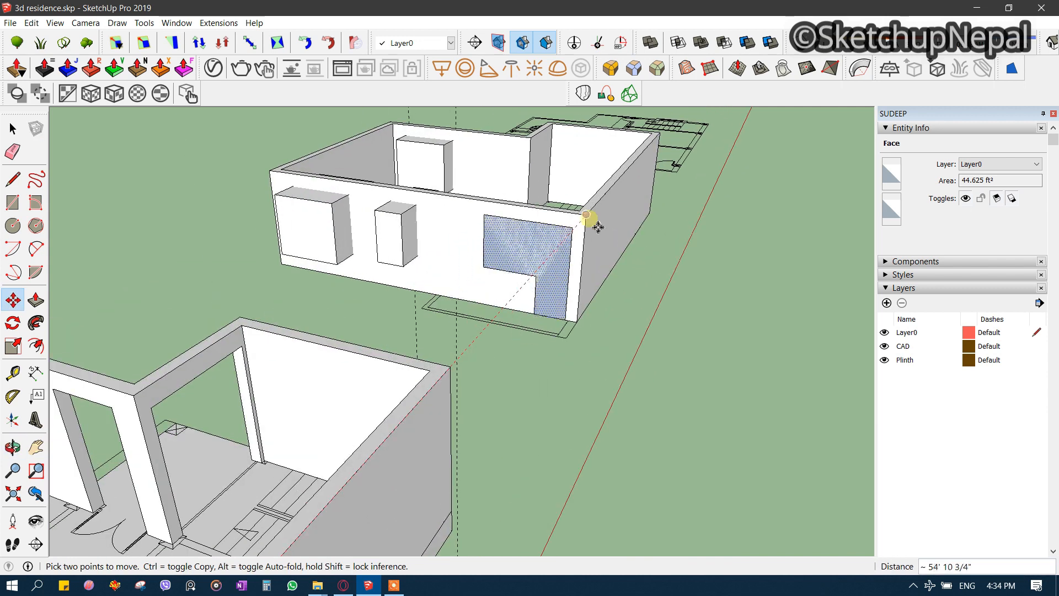
pyautogui.click(590, 211)
pyautogui.scroll(3, 573, 219)
pyautogui.press('space')
# - Extrude the L-shaped face outward into a solid and make all its connected geometry a group
pyautogui.click(490, 223)
pyautogui.click(501, 252)
pyautogui.press('p')
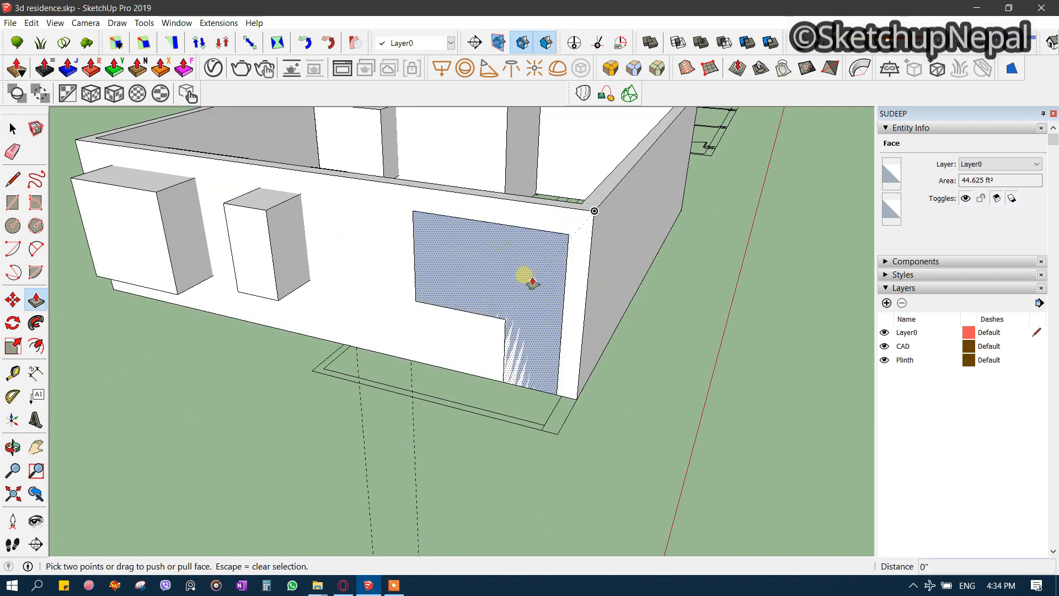
pyautogui.click(524, 274)
pyautogui.click(445, 379)
pyautogui.moveTo(474, 353); pyautogui.dragTo(436, 392, button='middle')
pyautogui.press('space')
pyautogui.tripleClick(469, 355)
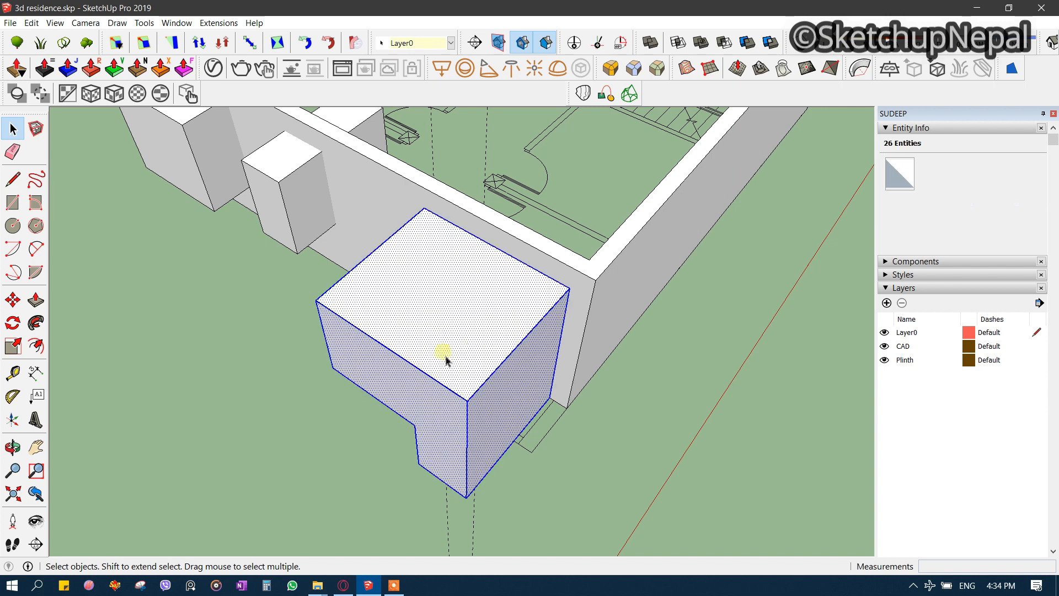
pyautogui.hotkey('ctrl', 'g')
# - Move the L-shaped solid inward so it passes through the rear wall
pyautogui.press('m')
pyautogui.click(596, 280)
pyautogui.click(663, 206)
pyautogui.moveTo(555, 325); pyautogui.dragTo(484, 206, button='middle')
pyautogui.scroll(2, 508, 217)
pyautogui.press('space')
# - Copy the front window box 9' 6" along the front, aligning its corner with the double door's jamb on the plan
pyautogui.moveTo(510, 246)
pyautogui.mouseDown(button='middle')
pyautogui.moveTo(594, 131)
pyautogui.moveTo(494, 386)
pyautogui.moveTo(601, 296)
pyautogui.moveTo(496, 310)
pyautogui.moveTo(618, 218)
pyautogui.moveTo(407, 231)
pyautogui.moveTo(442, 246)
pyautogui.moveTo(496, 327)
pyautogui.moveTo(395, 189)
pyautogui.moveTo(515, 265)
pyautogui.mouseUp(button='middle')
pyautogui.scroll(3, 506, 330)
pyautogui.scroll(3, 515, 265)
pyautogui.scroll(3, 493, 307)
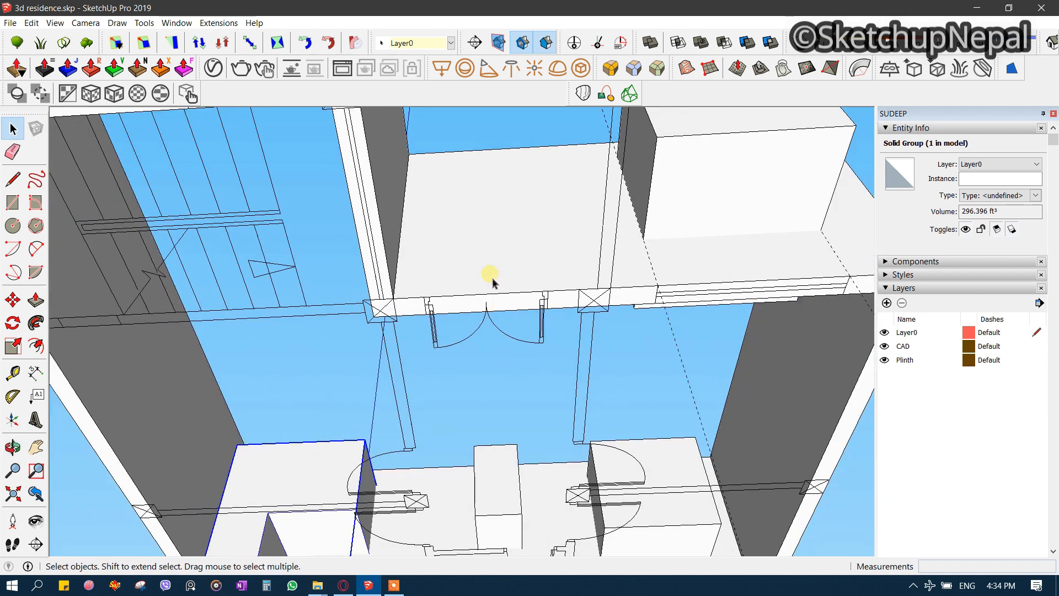
pyautogui.scroll(1, 481, 326)
pyautogui.scroll(-1, 463, 285)
pyautogui.moveTo(441, 269); pyautogui.dragTo(551, 301, button='middle')
pyautogui.press('q')
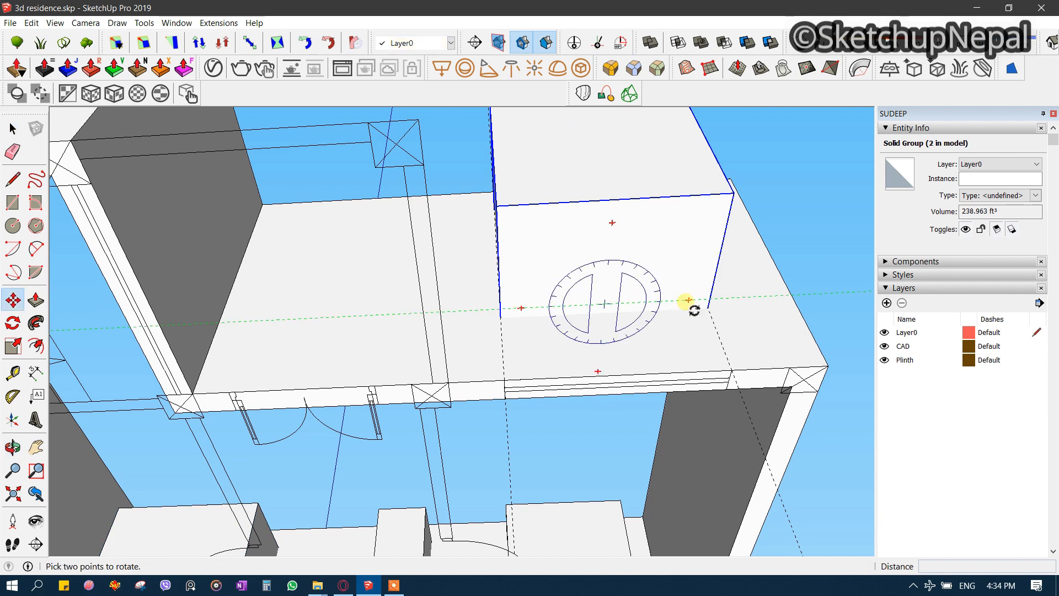
pyautogui.press('ctrl')
pyautogui.click(709, 309)
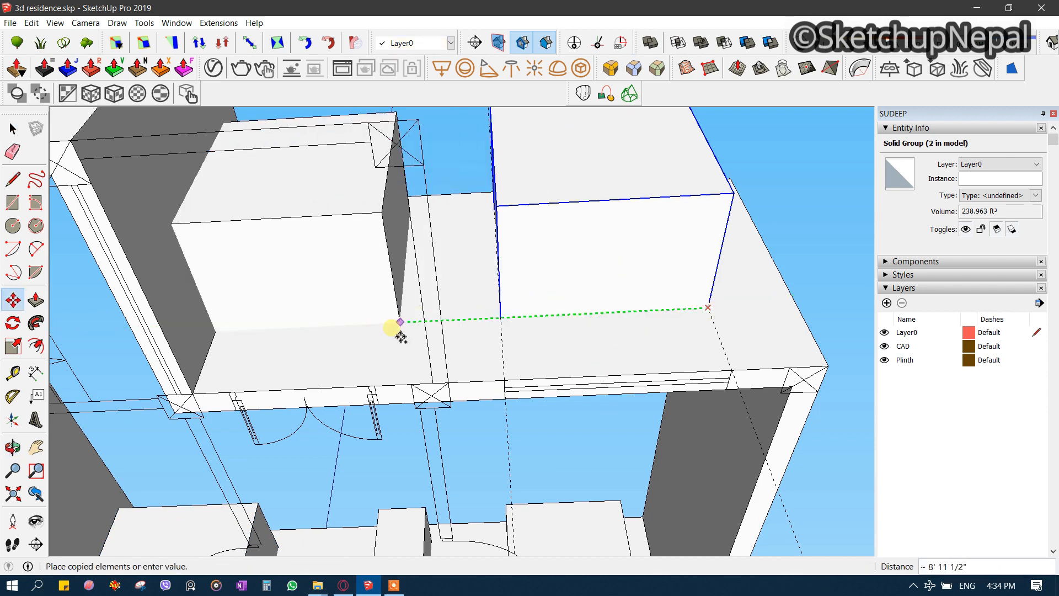
pyautogui.moveTo(430, 326); pyautogui.dragTo(501, 350, button='middle')
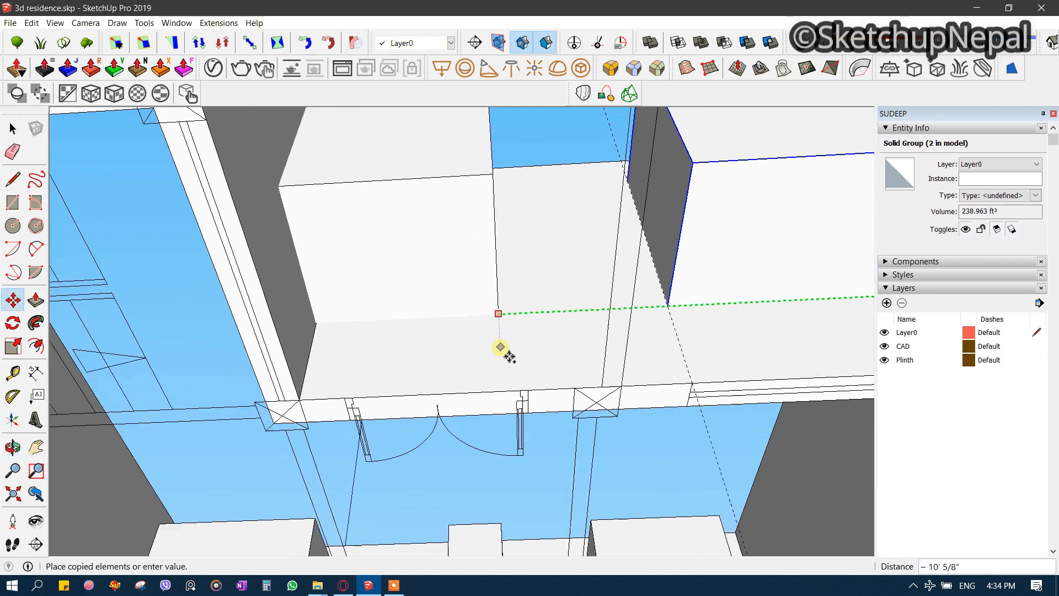
pyautogui.scroll(3, 506, 353)
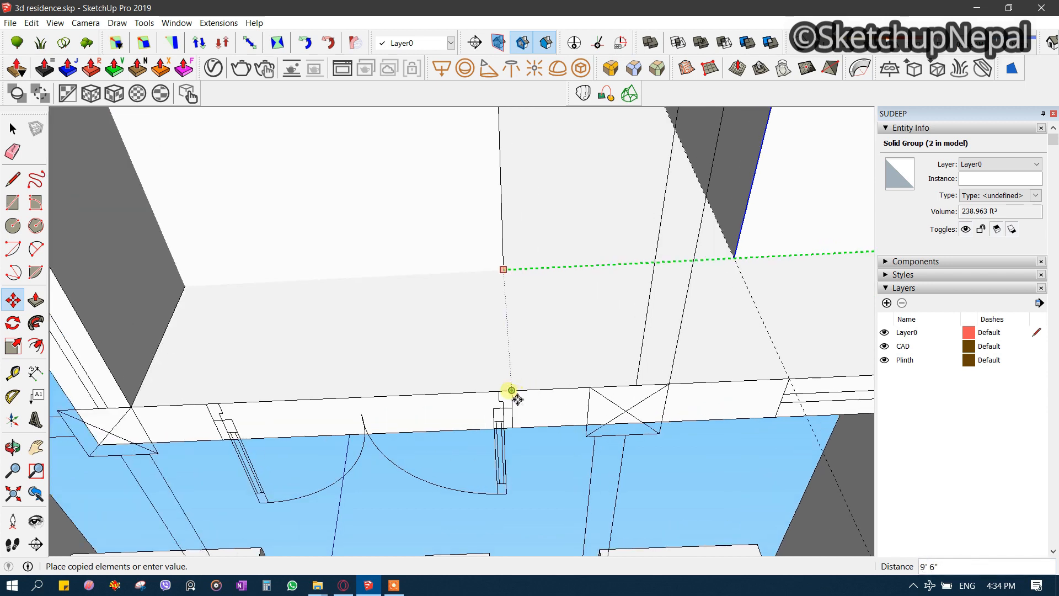
pyautogui.click(512, 390)
# - Push the copied box's side face in to the double door's other jamb so its width matches the plan
pyautogui.scroll(-5, 466, 371)
pyautogui.moveTo(465, 371); pyautogui.dragTo(519, 495, button='middle')
pyautogui.press('space')
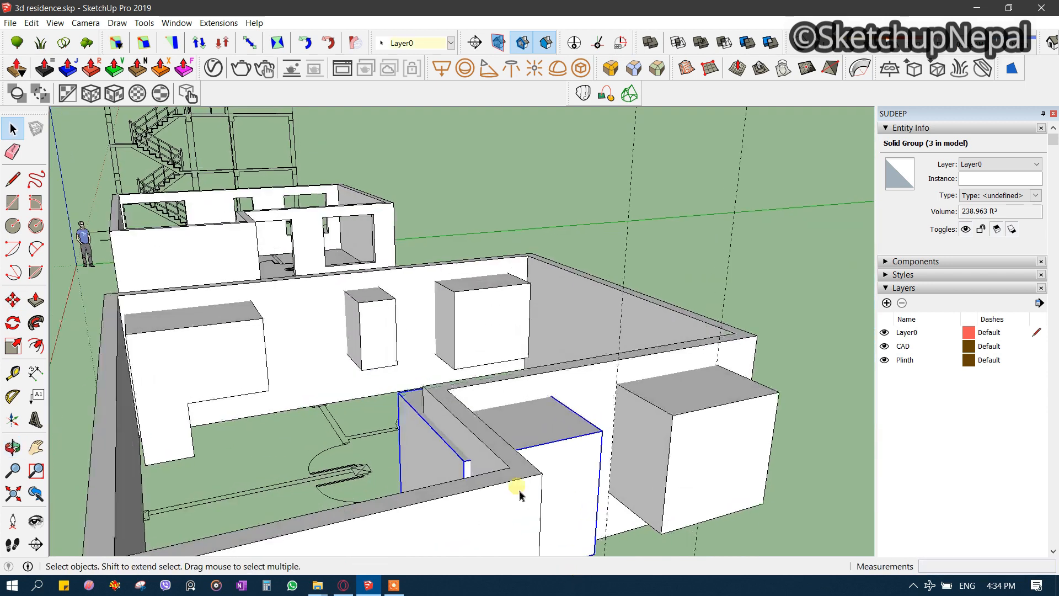
pyautogui.doubleClick(423, 448)
pyautogui.press('p')
pyautogui.moveTo(422, 456); pyautogui.dragTo(476, 408)
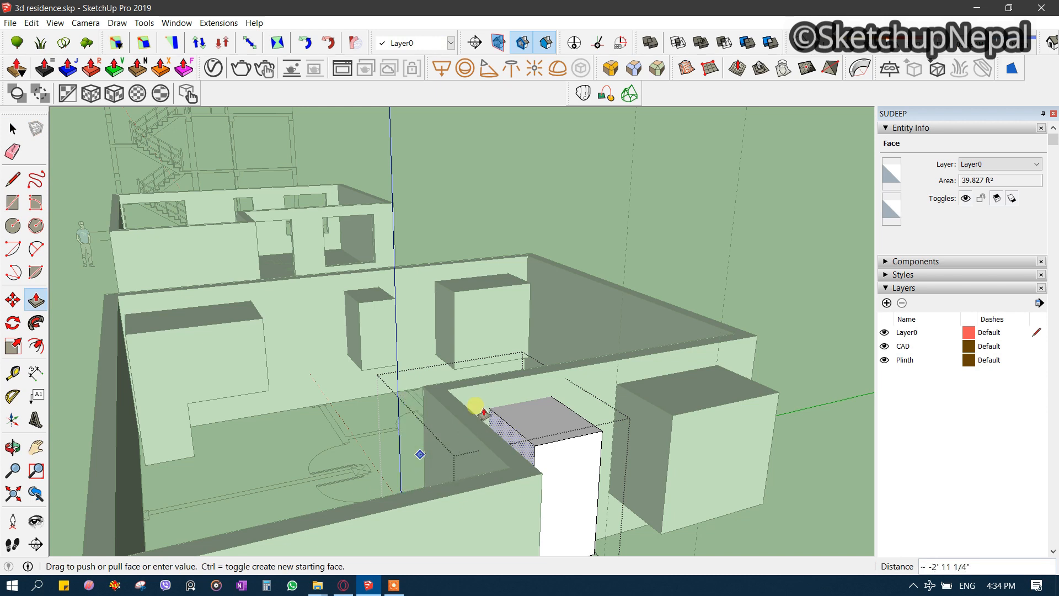
pyautogui.moveTo(491, 439); pyautogui.dragTo(546, 182, button='middle')
pyautogui.scroll(2, 546, 182)
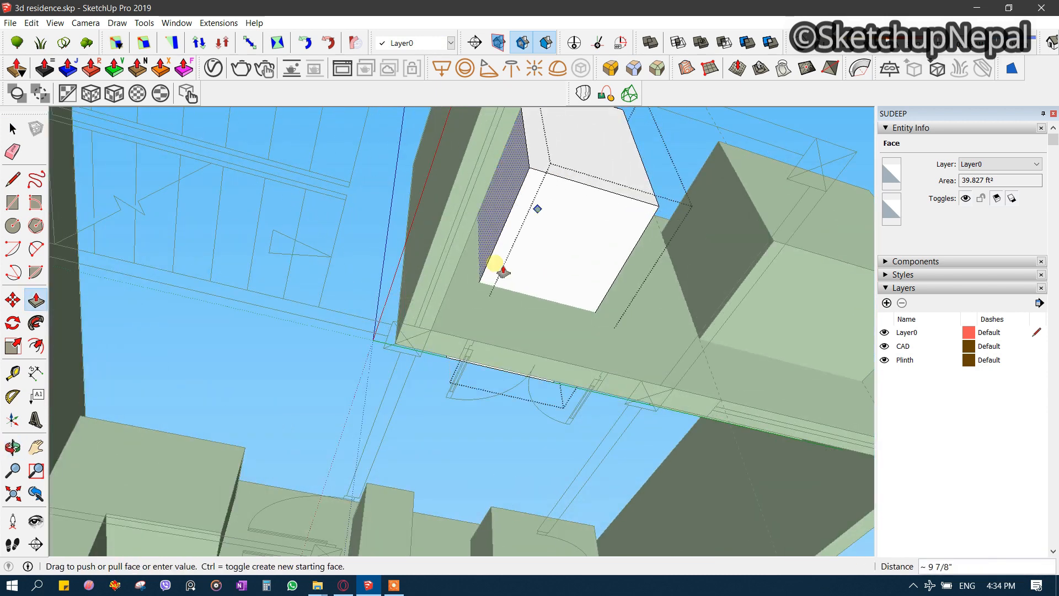
pyautogui.click(468, 344)
pyautogui.moveTo(468, 343); pyautogui.dragTo(480, 296, button='middle')
pyautogui.press('space')
# - Extend the door box's bottom face down to the base of the wall
pyautogui.click(484, 301)
pyautogui.press('p')
pyautogui.click(482, 294)
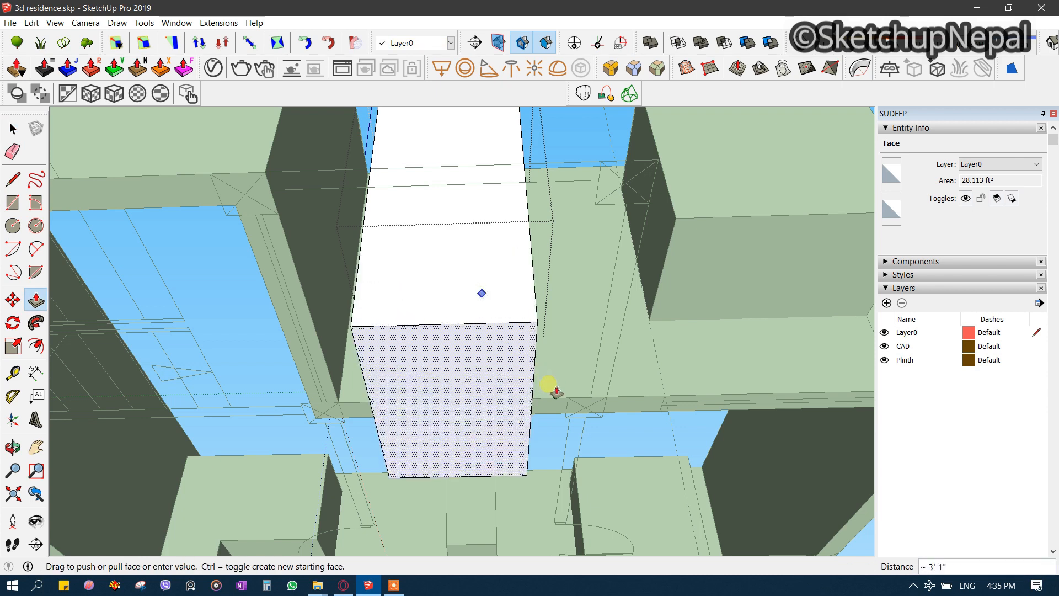
pyautogui.click(539, 402)
# - Detach the Solid Tools toolbar and float it over the drawing area
pyautogui.moveTo(539, 402); pyautogui.dragTo(450, 459, button='middle')
pyautogui.scroll(-5, 468, 288)
pyautogui.moveTo(469, 289); pyautogui.dragTo(562, 262, button='middle')
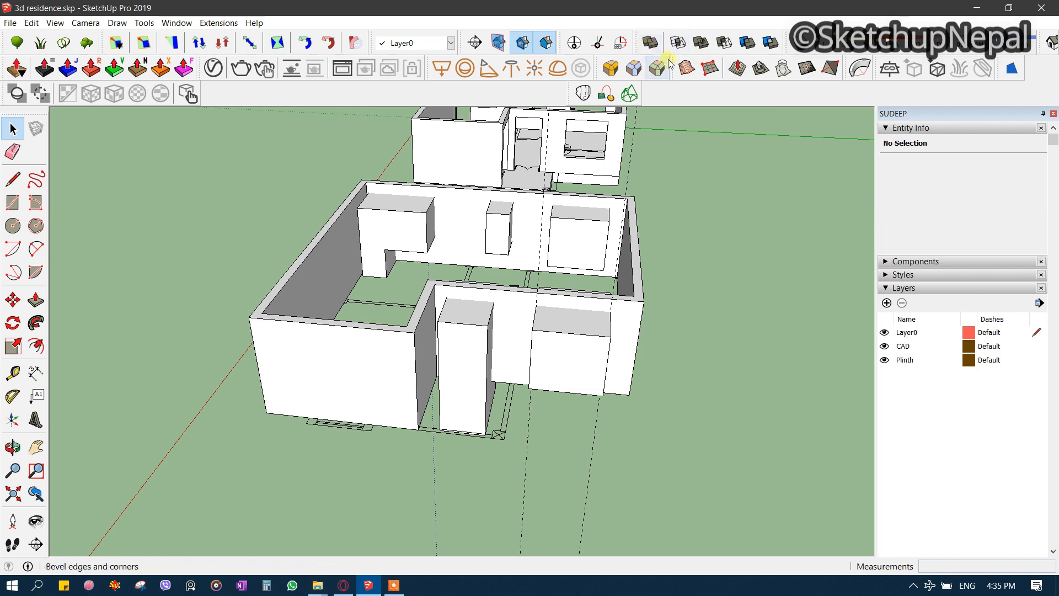
pyautogui.moveTo(641, 57); pyautogui.dragTo(177, 220)
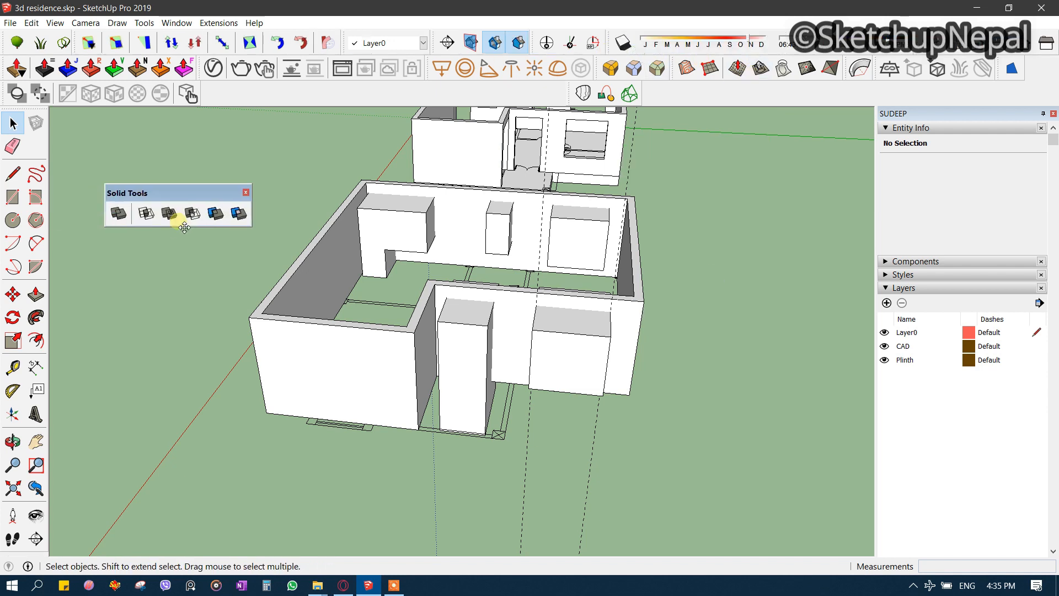
# - Look for the Solid Tools entry in the list of available toolbars, keeping its toolbar floating beside the model
pyautogui.click(143, 23)
pyautogui.moveTo(177, 28)
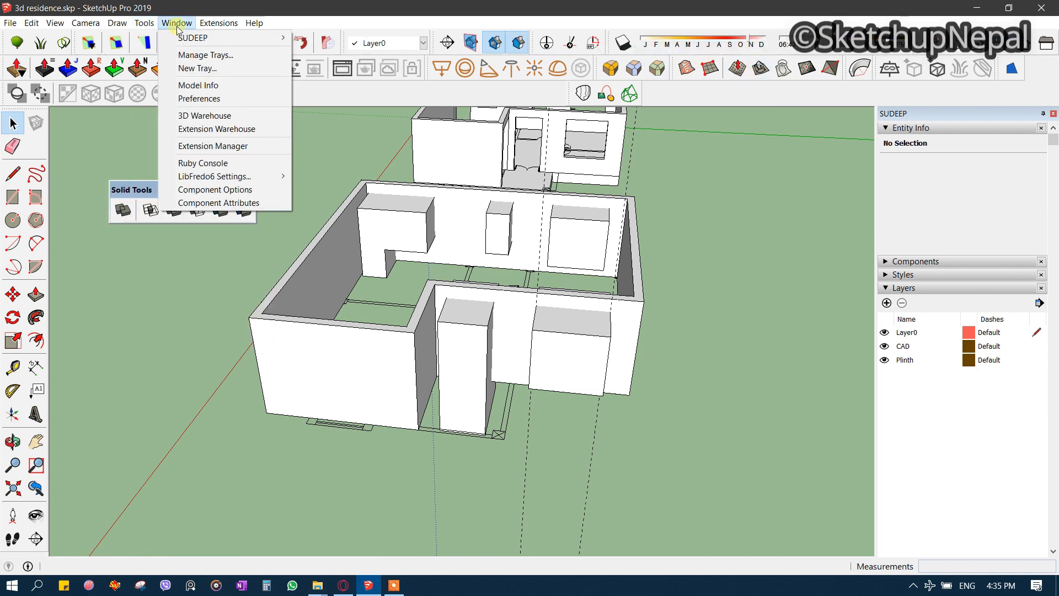
pyautogui.click(151, 283)
pyautogui.moveTo(220, 191); pyautogui.dragTo(798, 225)
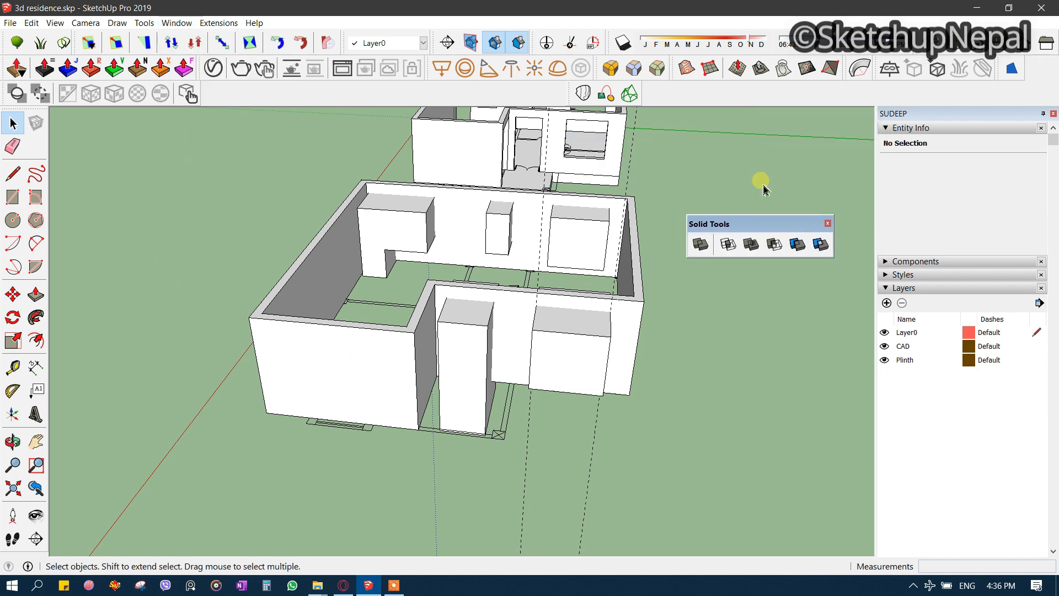
pyautogui.rightClick(705, 93)
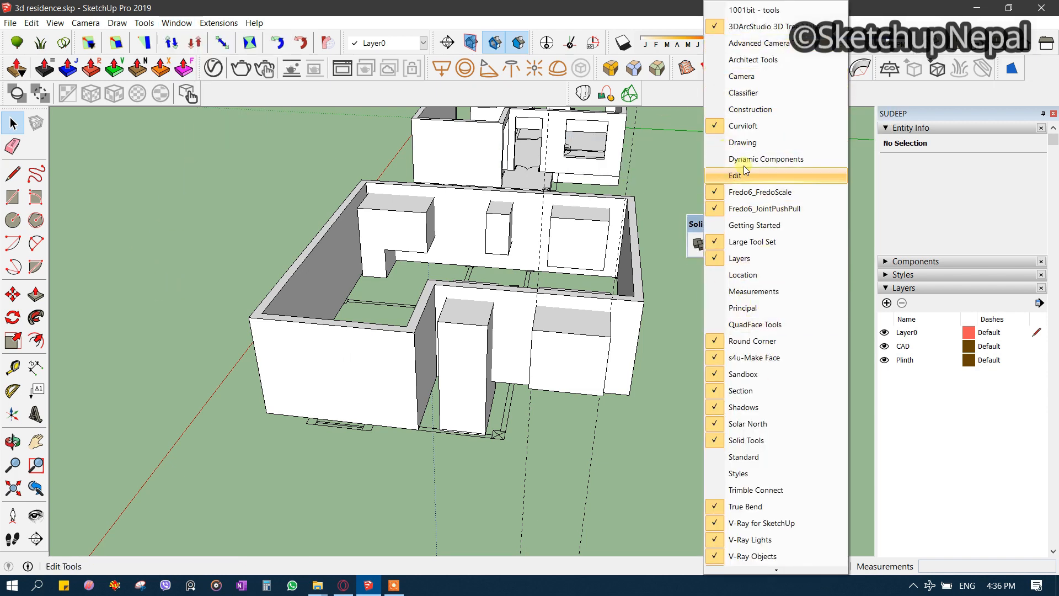
pyautogui.click(144, 22)
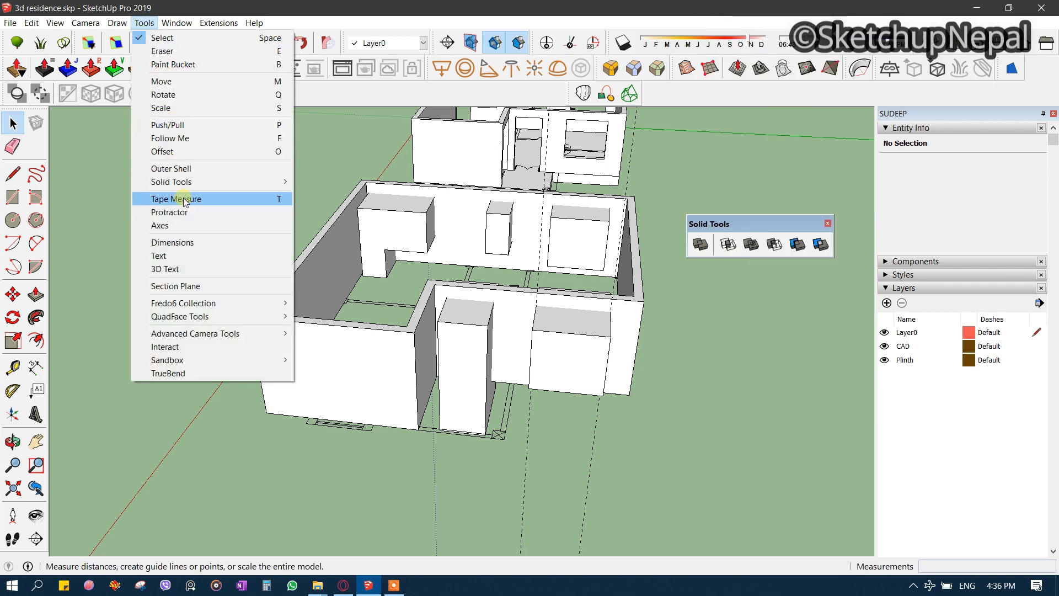
pyautogui.moveTo(691, 232); pyautogui.dragTo(111, 223)
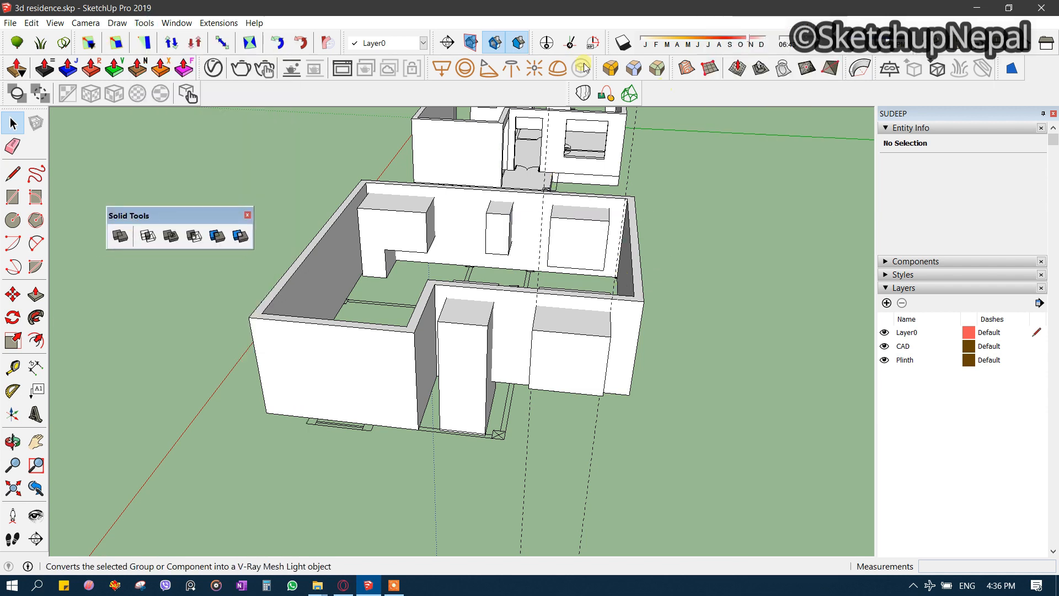
pyautogui.rightClick(699, 92)
pyautogui.moveTo(393, 584)
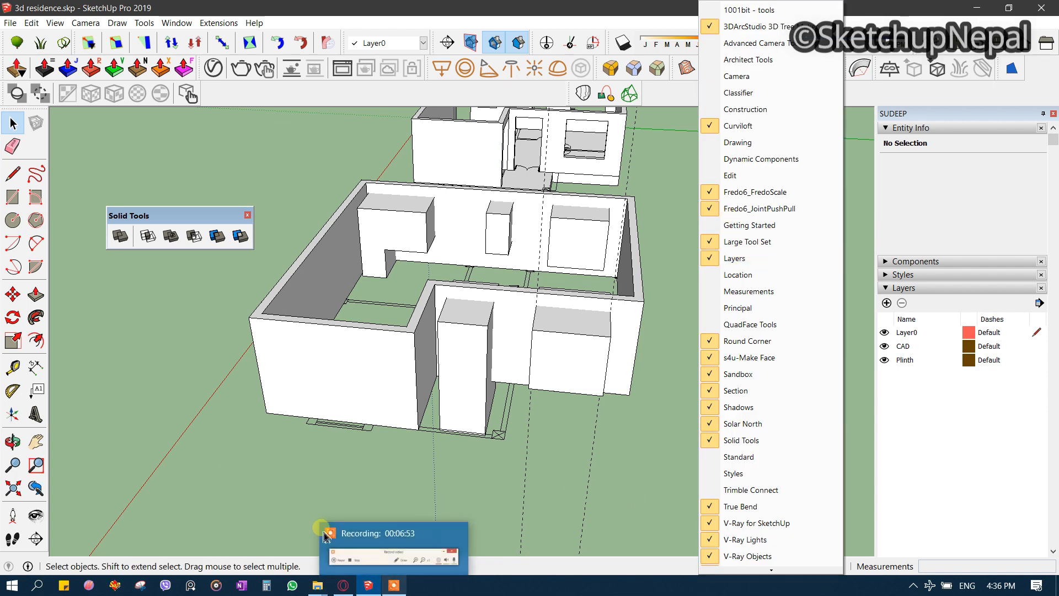
pyautogui.click(187, 376)
pyautogui.moveTo(454, 370); pyautogui.dragTo(458, 315, button='middle')
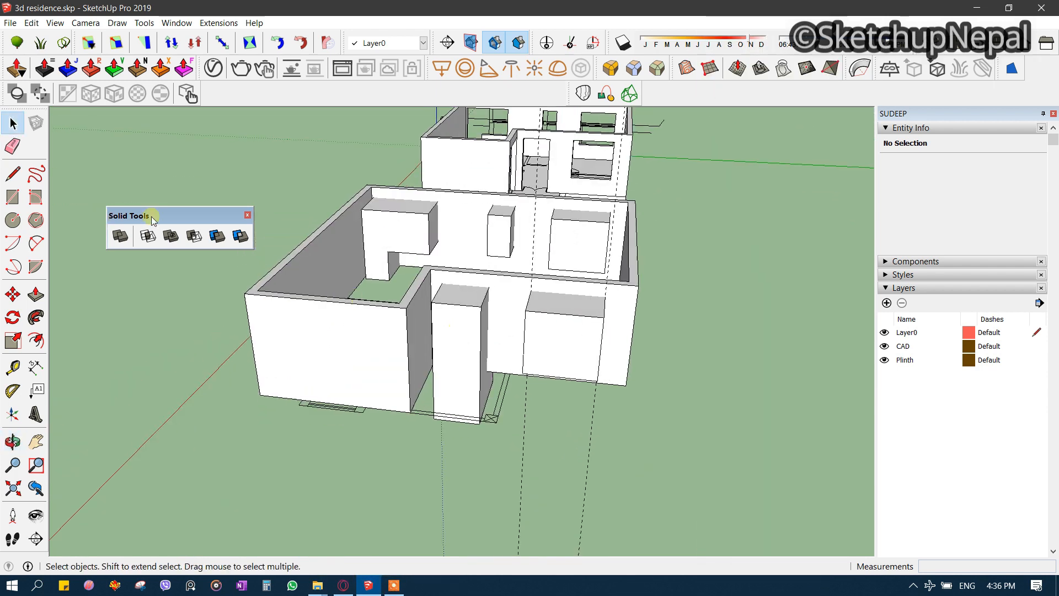
pyautogui.moveTo(153, 220); pyautogui.dragTo(140, 196)
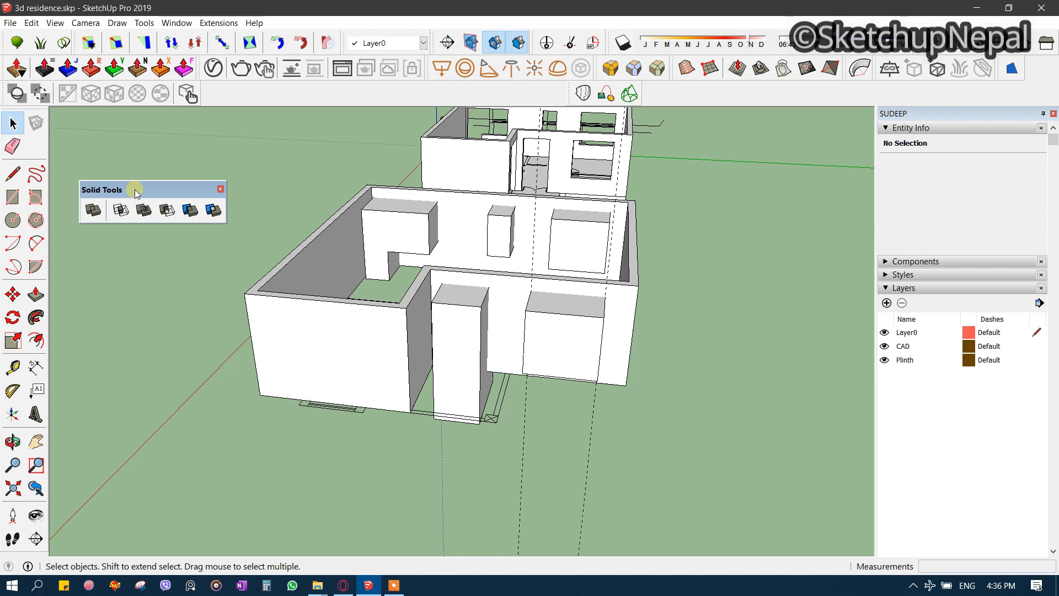
pyautogui.click(470, 320)
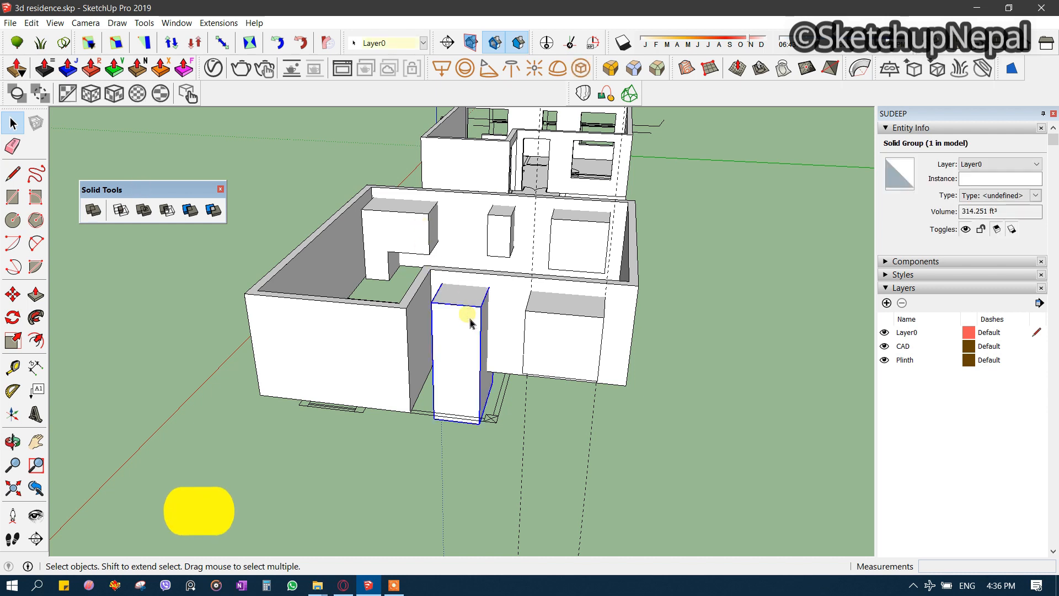
pyautogui.click(333, 328)
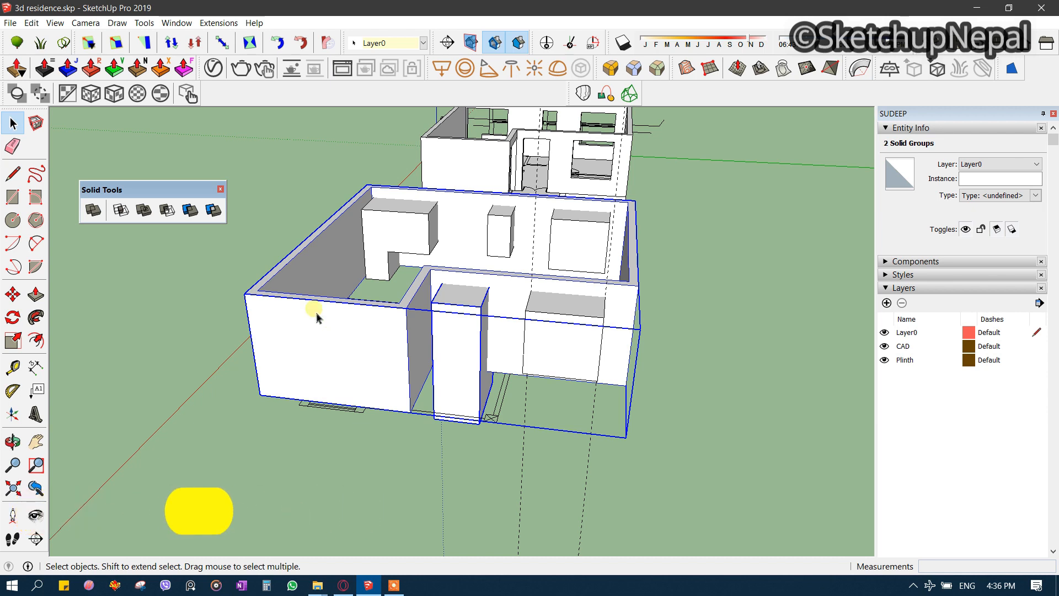
pyautogui.click(166, 210)
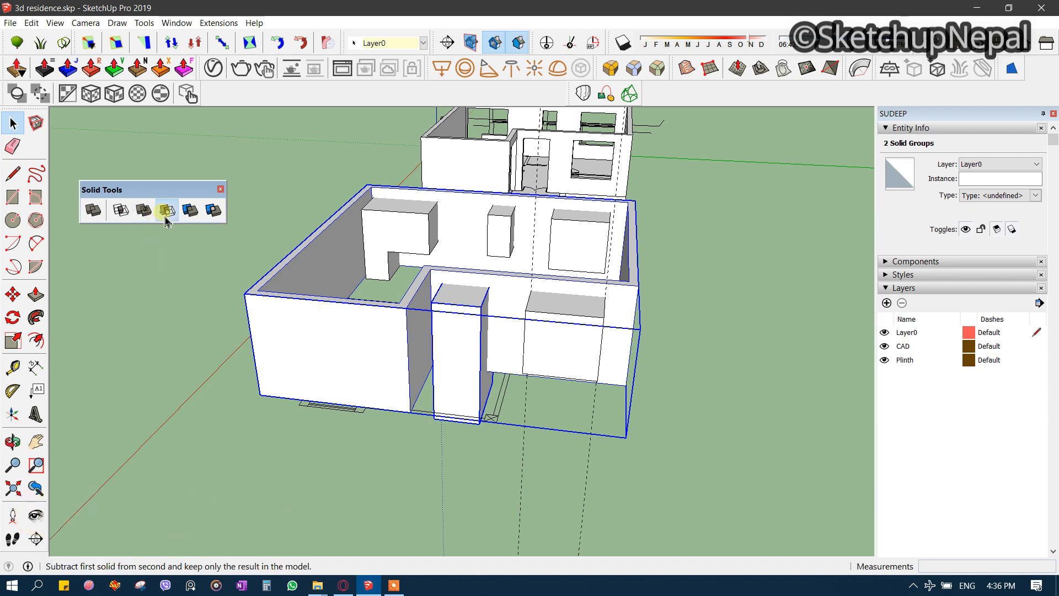
pyautogui.click(227, 265)
# - Combine all five window and door opening boxes on the next floor into one group
pyautogui.scroll(2, 489, 274)
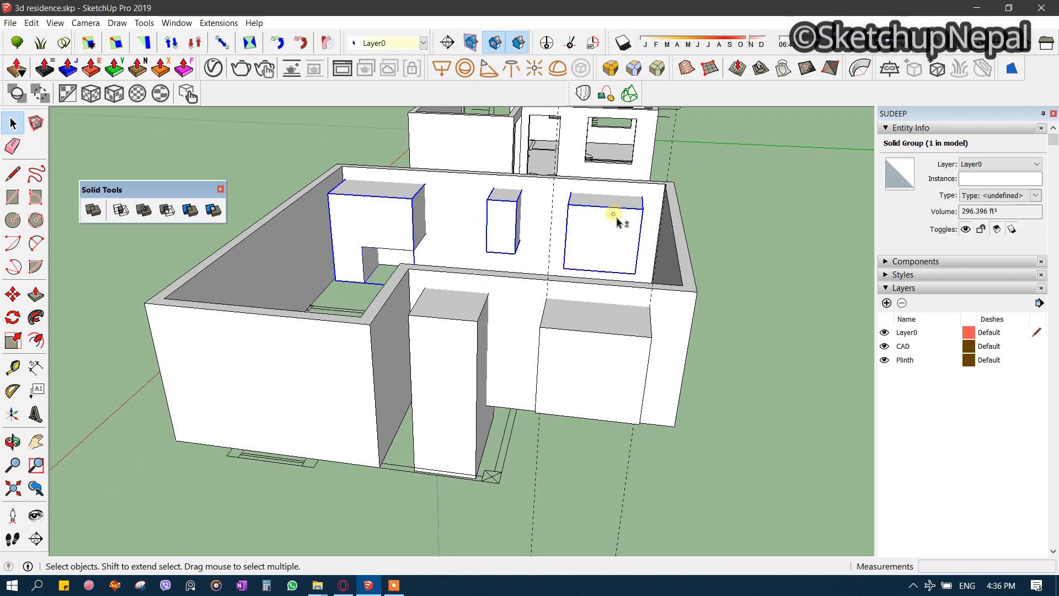
pyautogui.rightClick(472, 384)
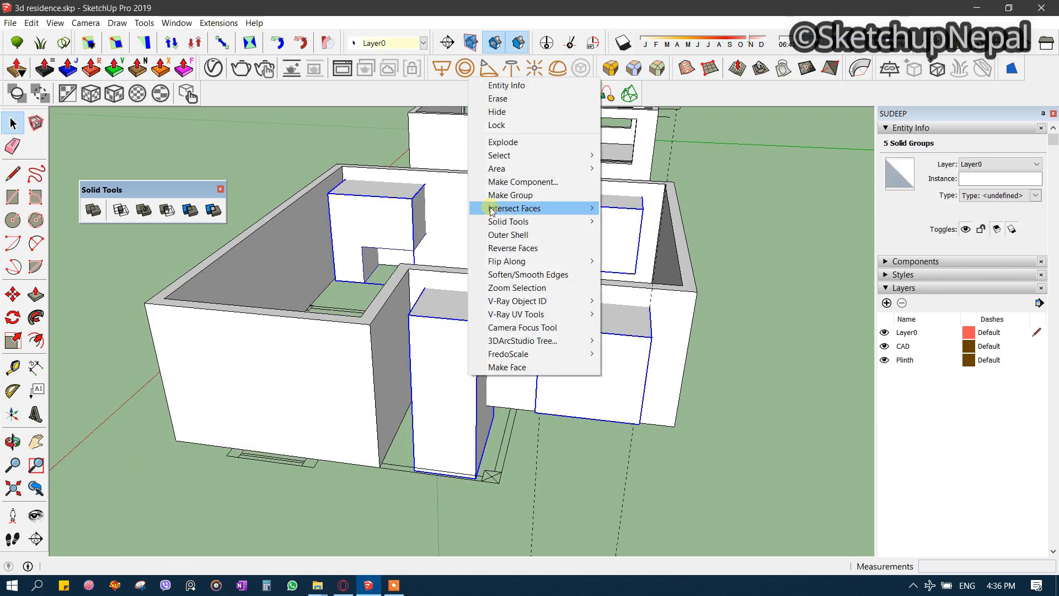
pyautogui.click(554, 197)
# - Explode the five nested box groups inside the new group so the openings form a single solid group
pyautogui.doubleClick(405, 220)
pyautogui.moveTo(406, 220); pyautogui.dragTo(500, 311, button='middle')
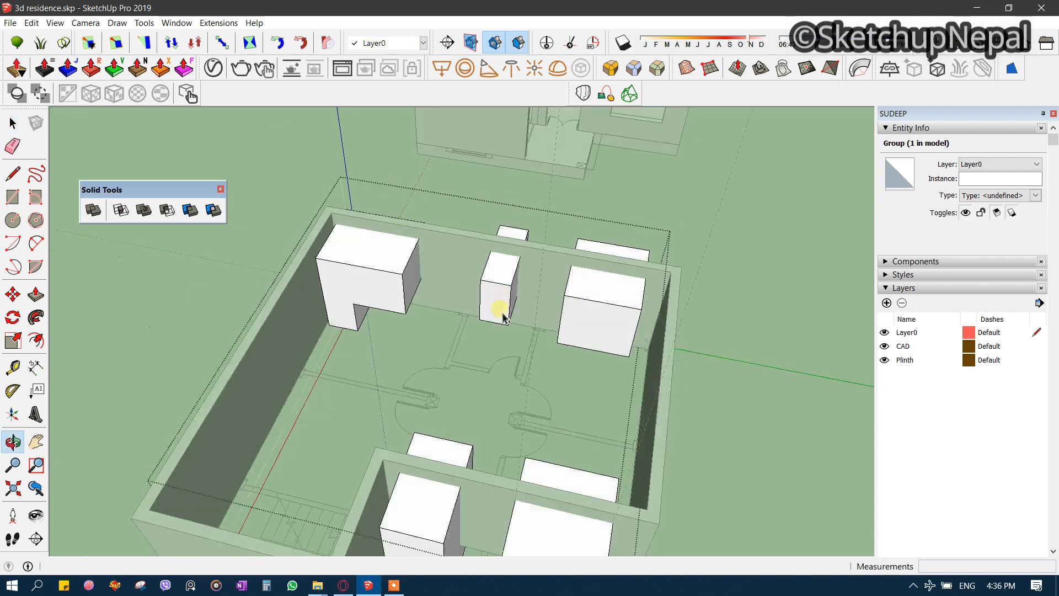
pyautogui.scroll(-1, 500, 311)
pyautogui.keyDown('shift'); pyautogui.click(499, 290); pyautogui.keyUp('shift')
pyautogui.keyDown('shift'); pyautogui.moveTo(610, 367); pyautogui.dragTo(609, 234, button='middle'); pyautogui.keyUp('shift')
pyautogui.keyDown('shift'); pyautogui.click(606, 185); pyautogui.keyUp('shift')
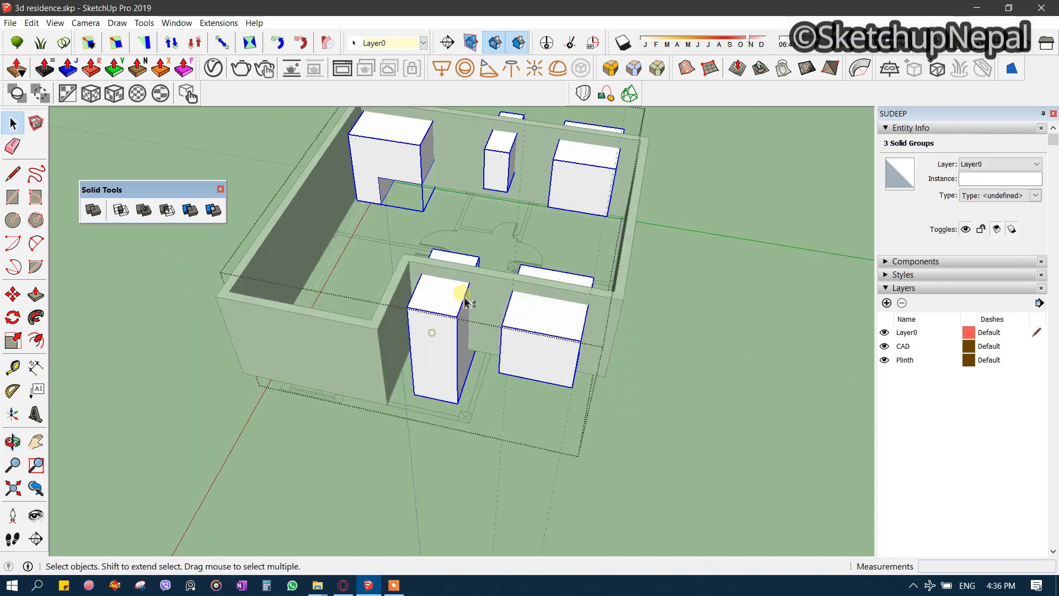
pyautogui.rightClick(450, 308)
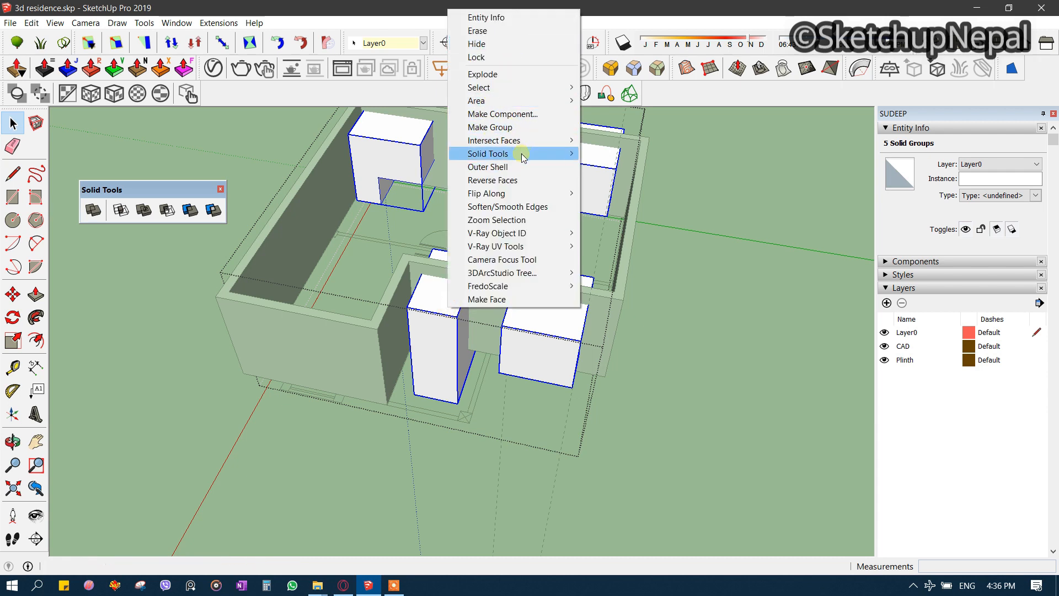
pyautogui.click(483, 74)
pyautogui.moveTo(480, 277); pyautogui.dragTo(465, 240, button='middle')
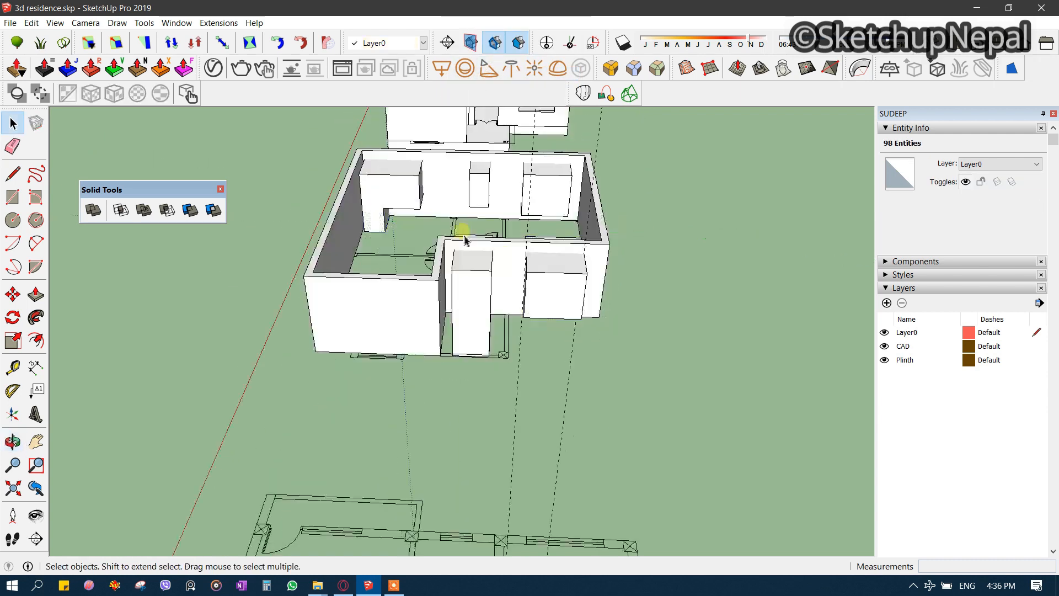
# - Try moving the combined opening-box group out of the walls, and undo that move
pyautogui.doubleClick(380, 176)
pyautogui.click(583, 172)
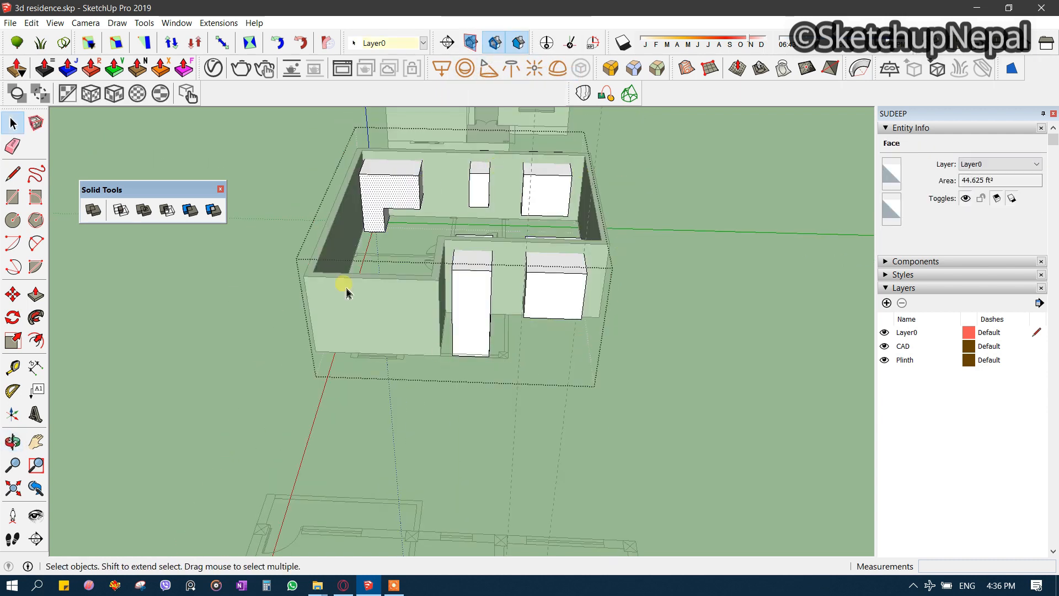
pyautogui.click(348, 287)
pyautogui.click(447, 211)
pyautogui.press('m')
pyautogui.click(432, 201)
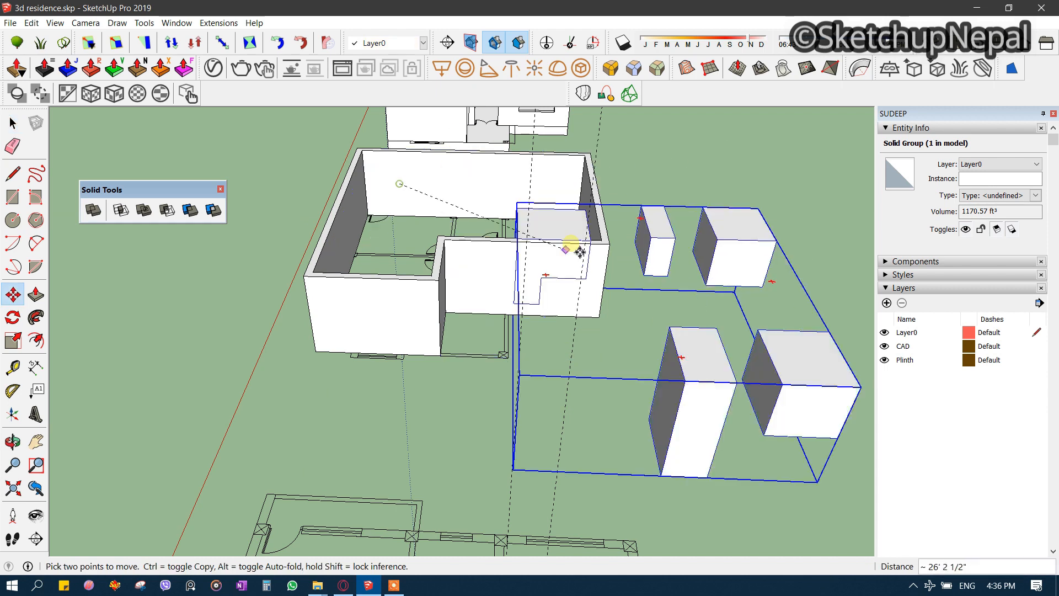
pyautogui.click(452, 273)
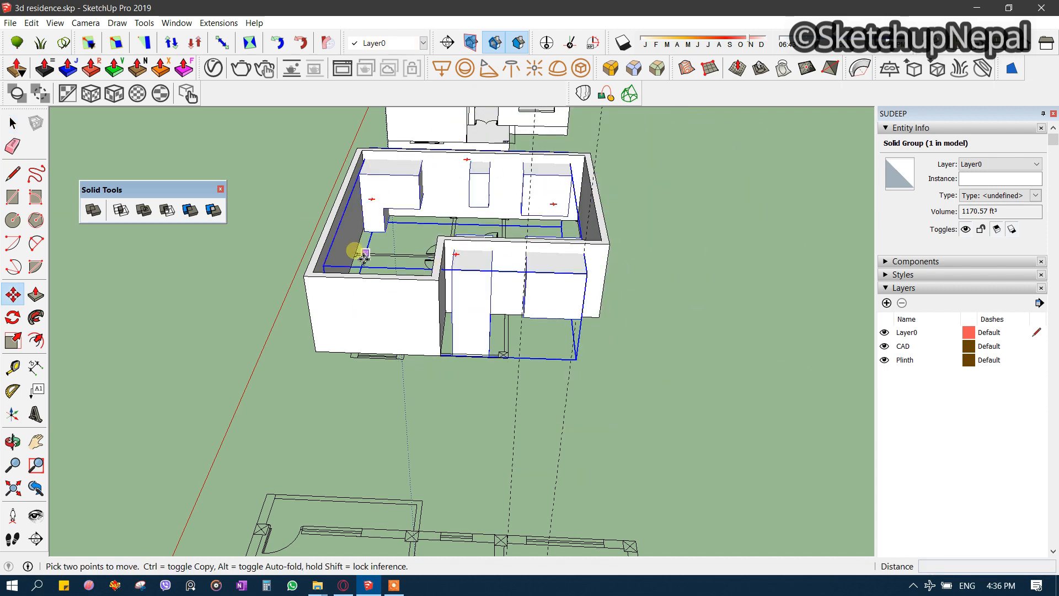
pyautogui.press('q')
# - Subtract the combined opening-box group from the next floor's exterior wall solid to cut the window and door openings
pyautogui.scroll(2, 315, 311)
pyautogui.press('space')
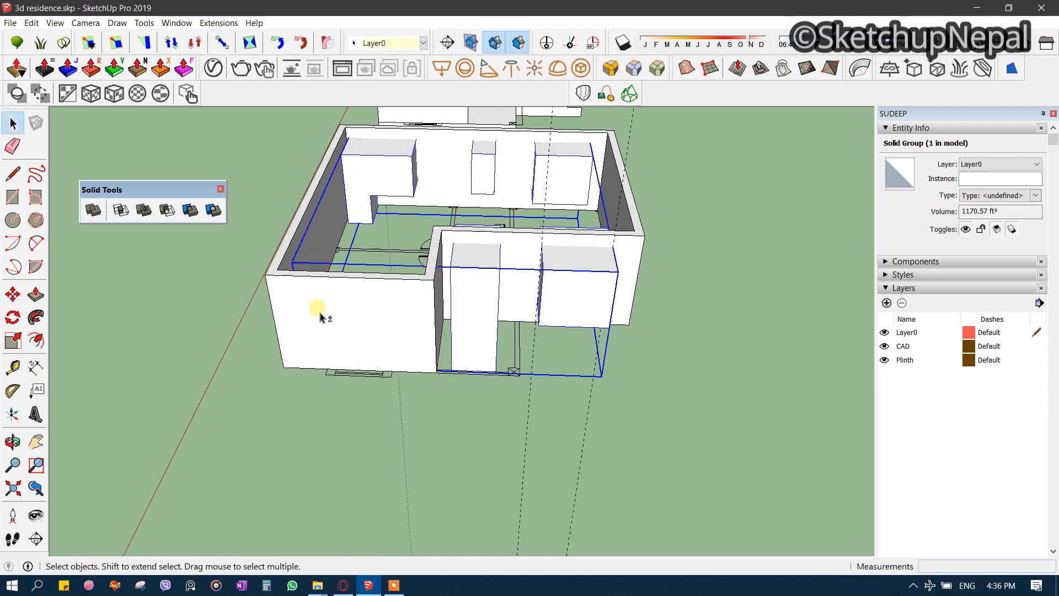
pyautogui.keyDown('shift'); pyautogui.click(321, 314); pyautogui.keyUp('shift')
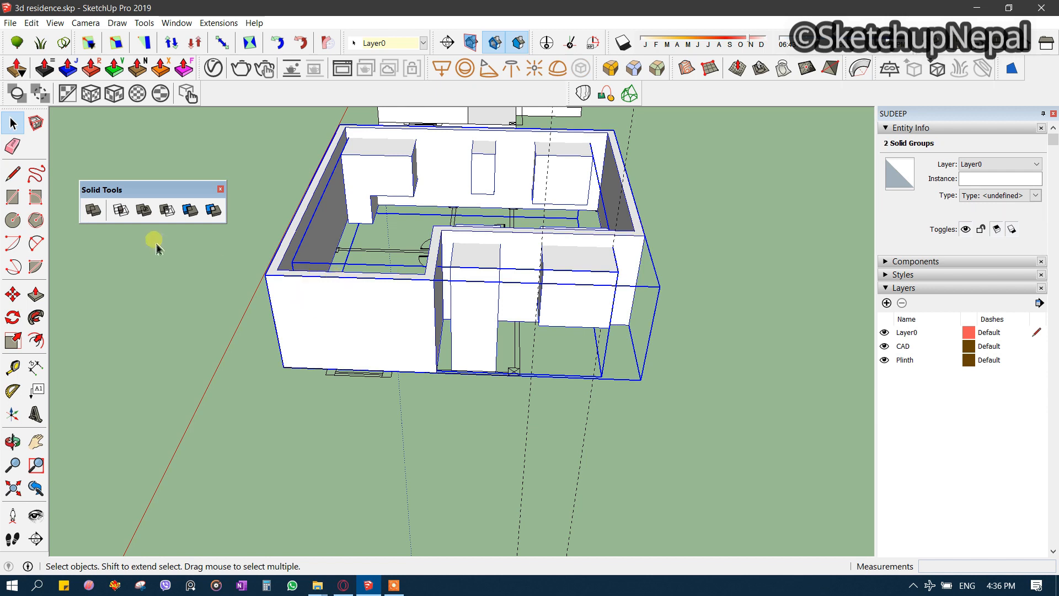
pyautogui.click(167, 211)
pyautogui.moveTo(656, 410); pyautogui.dragTo(478, 278, button='middle')
pyautogui.scroll(2, 425, 218)
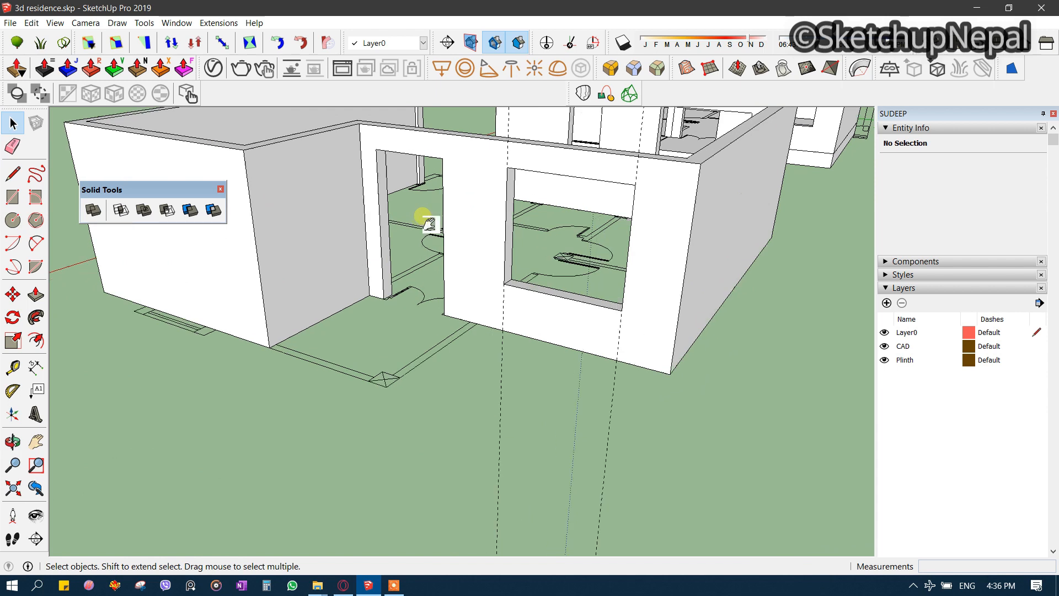
# - Try copying the ground-floor wall group straight up so it stacks on the existing walls, and undo the copy
pyautogui.scroll(-6, 314, 379)
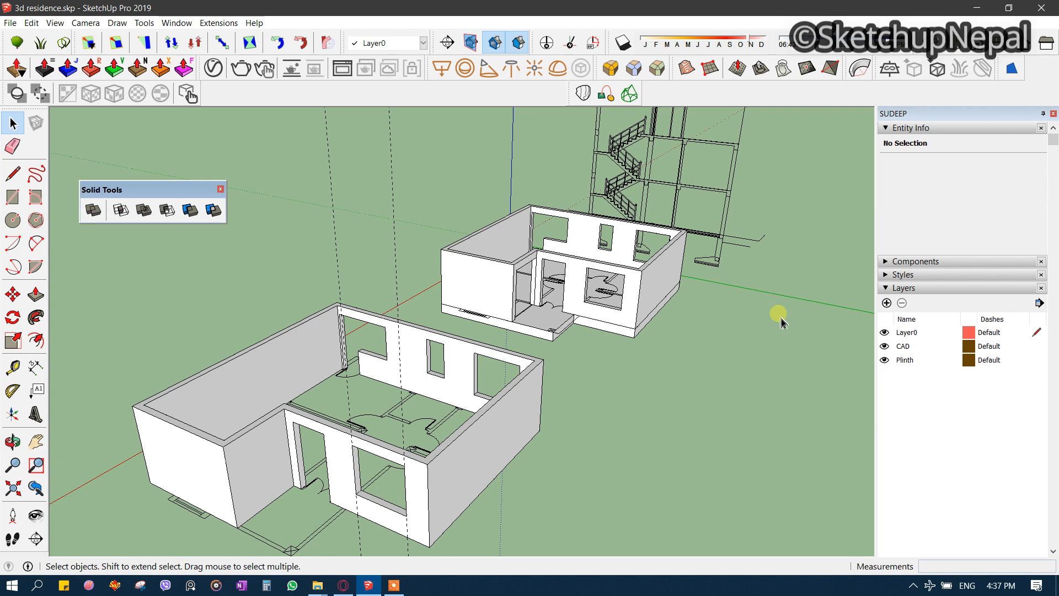
pyautogui.moveTo(353, 391); pyautogui.dragTo(325, 346, button='middle')
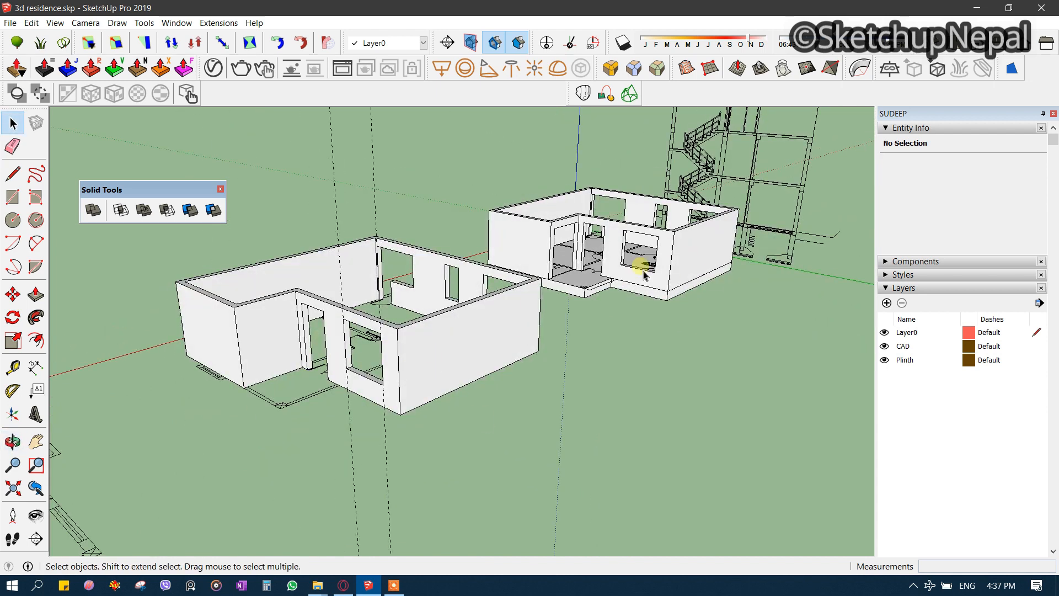
pyautogui.scroll(3, 675, 265)
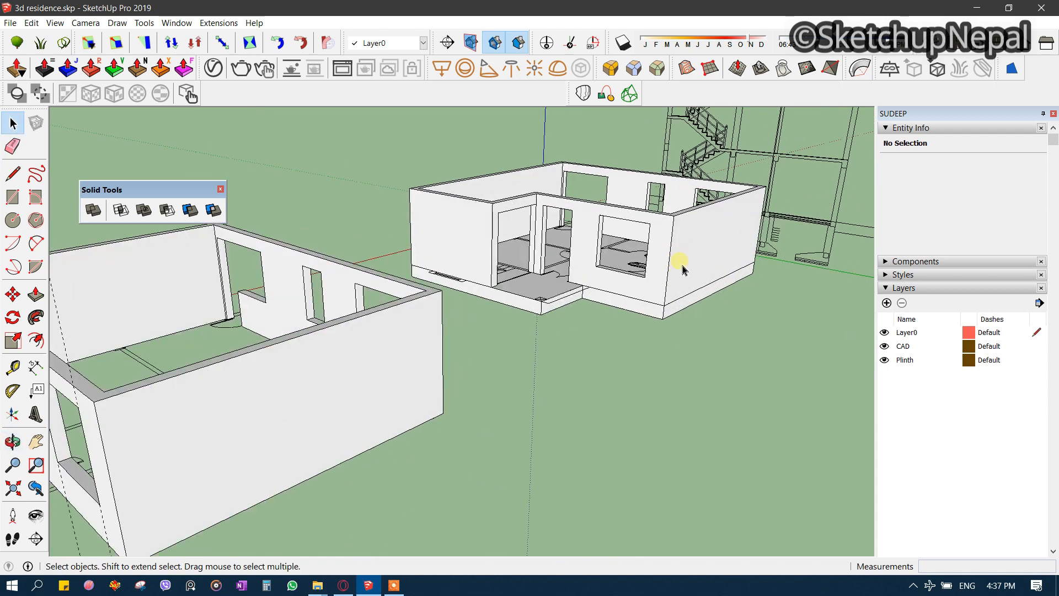
pyautogui.click(575, 265)
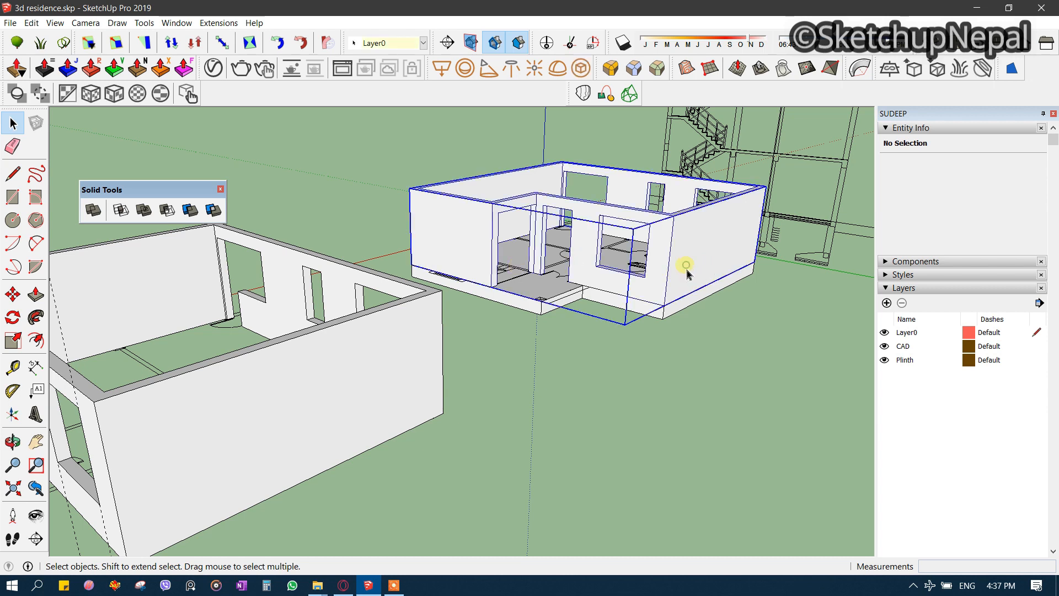
pyautogui.press('m')
pyautogui.scroll(2, 684, 298)
pyautogui.press('ctrl')
pyautogui.click(671, 309)
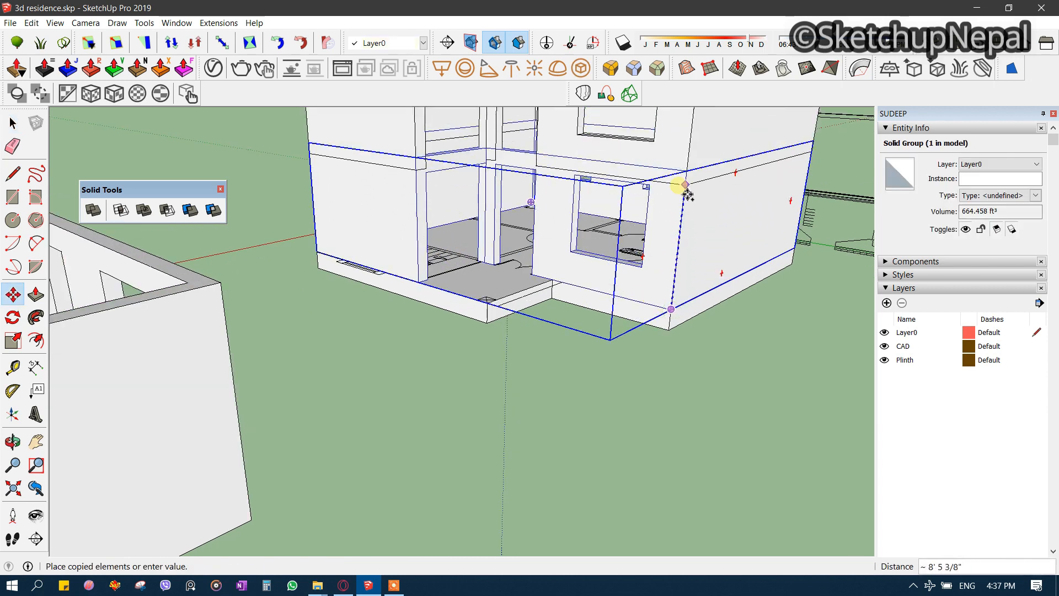
pyautogui.click(688, 177)
pyautogui.moveTo(688, 176); pyautogui.dragTo(600, 331, button='middle')
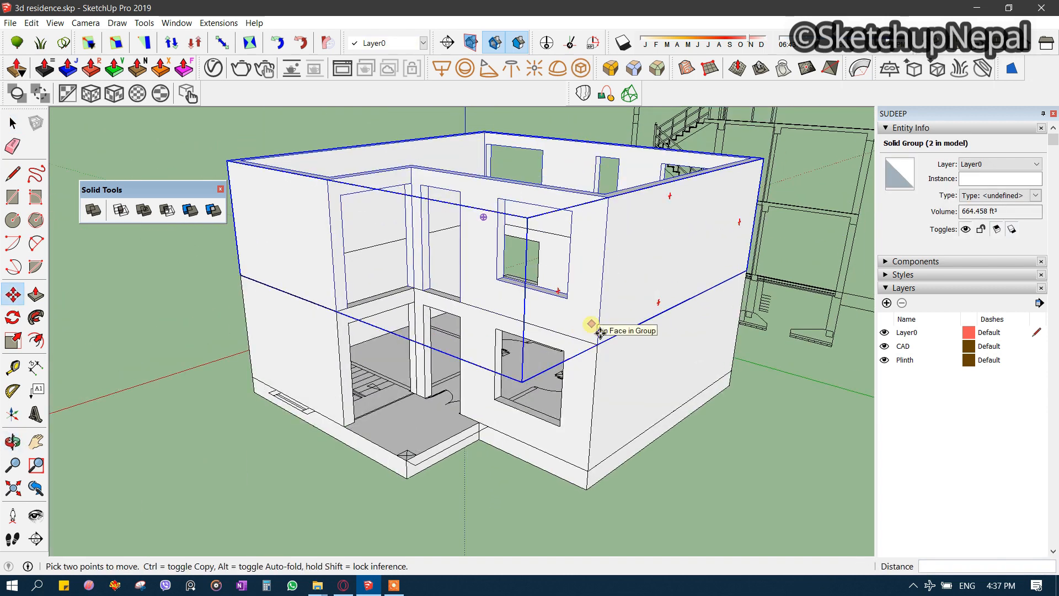
pyautogui.hotkey('ctrl', 'z')
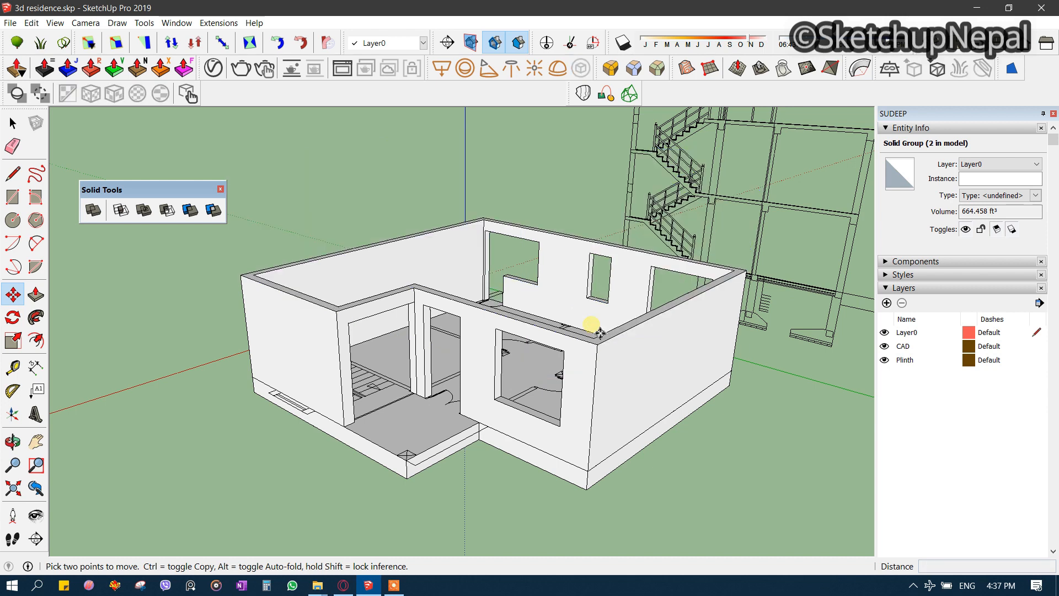
pyautogui.press('space')
# - Draw a line across the underside of the next floor's wall at the corner column's edge beside the stairs
pyautogui.scroll(-5, 700, 234)
pyautogui.scroll(5, 444, 353)
pyautogui.moveTo(574, 300); pyautogui.dragTo(463, 245, button='middle')
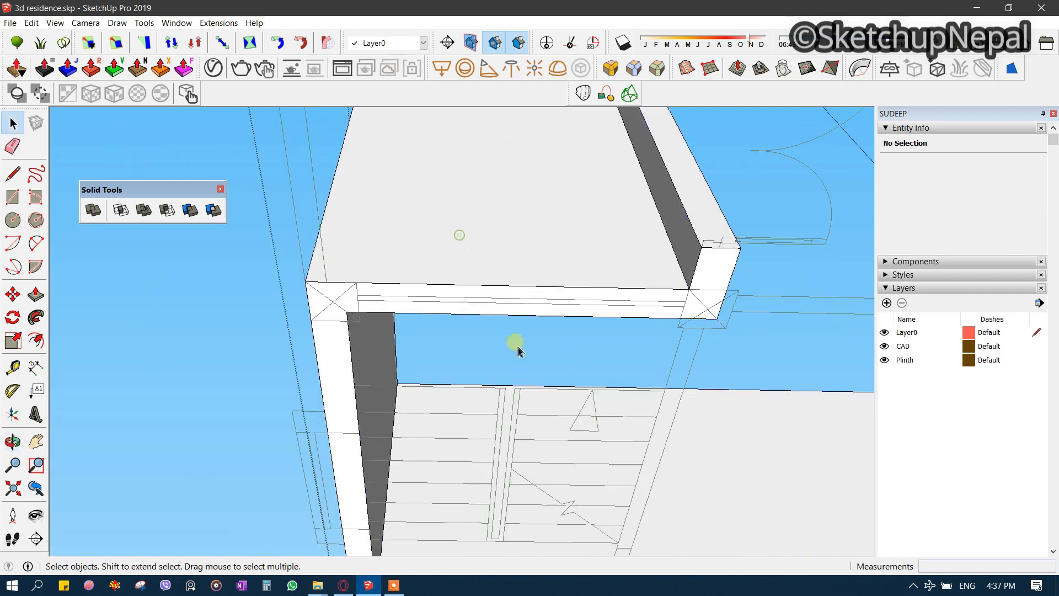
pyautogui.click(525, 305)
pyautogui.press('l')
pyautogui.scroll(3, 387, 285)
pyautogui.click(371, 267)
pyautogui.click(375, 318)
# - Try to push the wall's underside face up from the drawn line, including the return beyond the other column
pyautogui.press('space')
pyautogui.scroll(-2, 414, 299)
pyautogui.press('p')
pyautogui.click(420, 297)
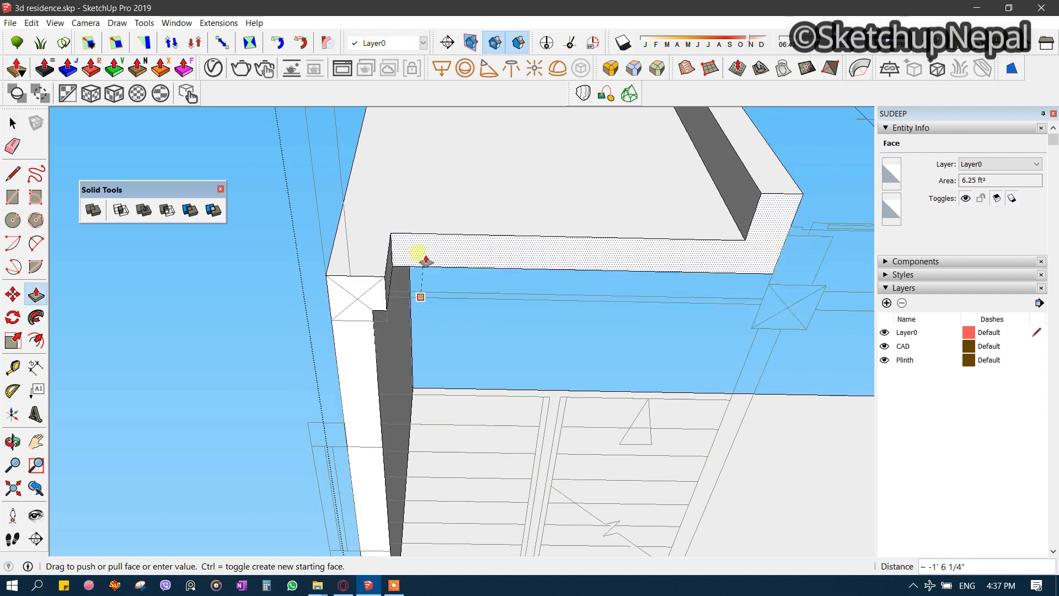
pyautogui.click(525, 279)
# - Draw a line across the wall's underside at the other column's inner edge to isolate the span between the columns
pyautogui.moveTo(525, 279); pyautogui.dragTo(752, 302, button='middle')
pyautogui.press('l')
pyautogui.scroll(3, 777, 280)
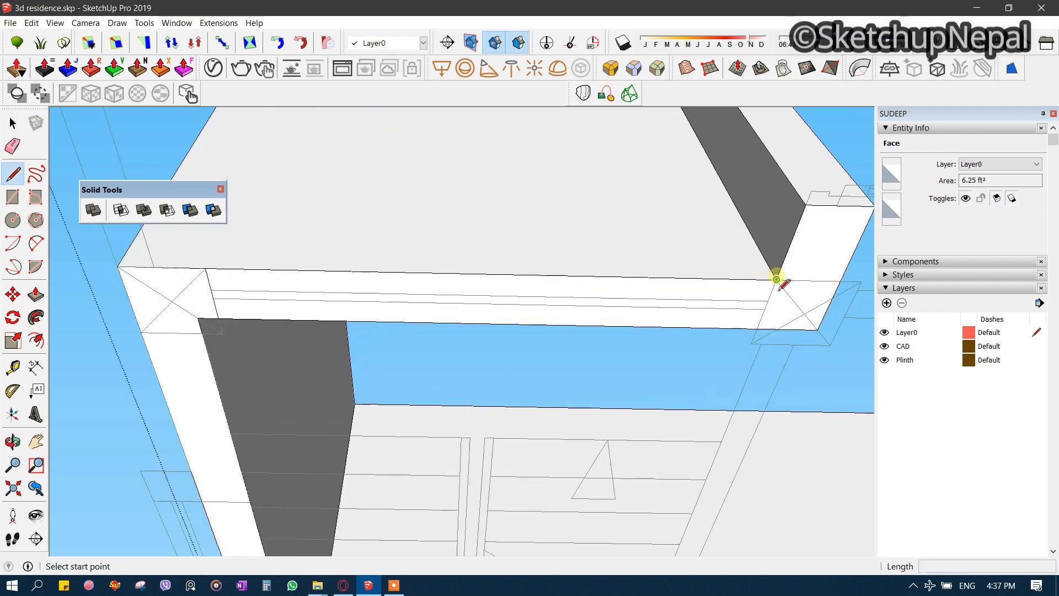
pyautogui.click(777, 280)
pyautogui.click(757, 330)
# - Push the underside face between the two columns up into the wall to form an opening from the base
pyautogui.press('space')
pyautogui.scroll(-2, 701, 313)
pyautogui.press('p')
pyautogui.click(701, 313)
pyautogui.click(574, 136)
# - Place a horizontal guide line below the wall's top edge above the new opening
pyautogui.moveTo(574, 136); pyautogui.dragTo(623, 346, button='middle')
pyautogui.scroll(-2, 623, 346)
pyautogui.keyDown('shift'); pyautogui.moveTo(593, 387); pyautogui.dragTo(553, 323, button='middle'); pyautogui.keyUp('shift')
pyautogui.scroll(1, 553, 320)
pyautogui.press('t')
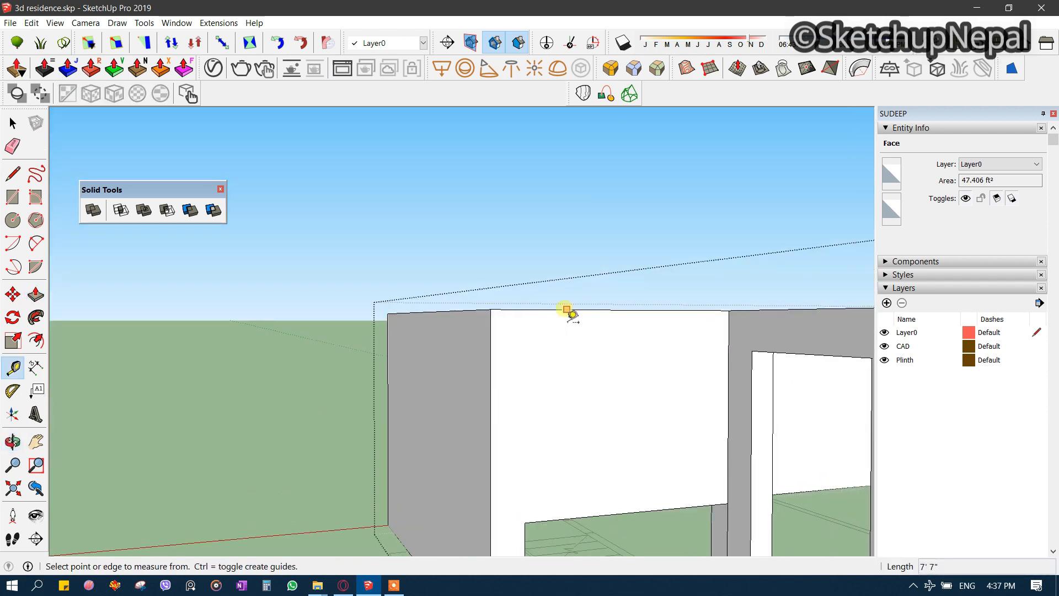
pyautogui.click(568, 309)
pyautogui.click(571, 368)
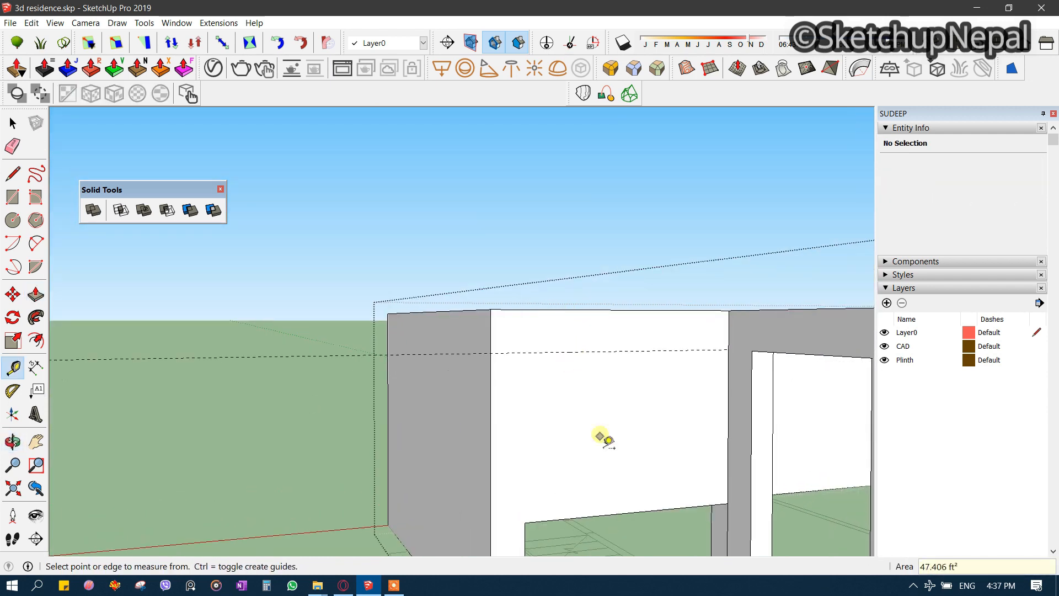
# - Push the underside face of the opening between the columns up to the horizontal guide line
pyautogui.press('space')
pyautogui.moveTo(603, 437); pyautogui.dragTo(614, 413, button='middle')
pyautogui.press('p')
pyautogui.click(590, 376)
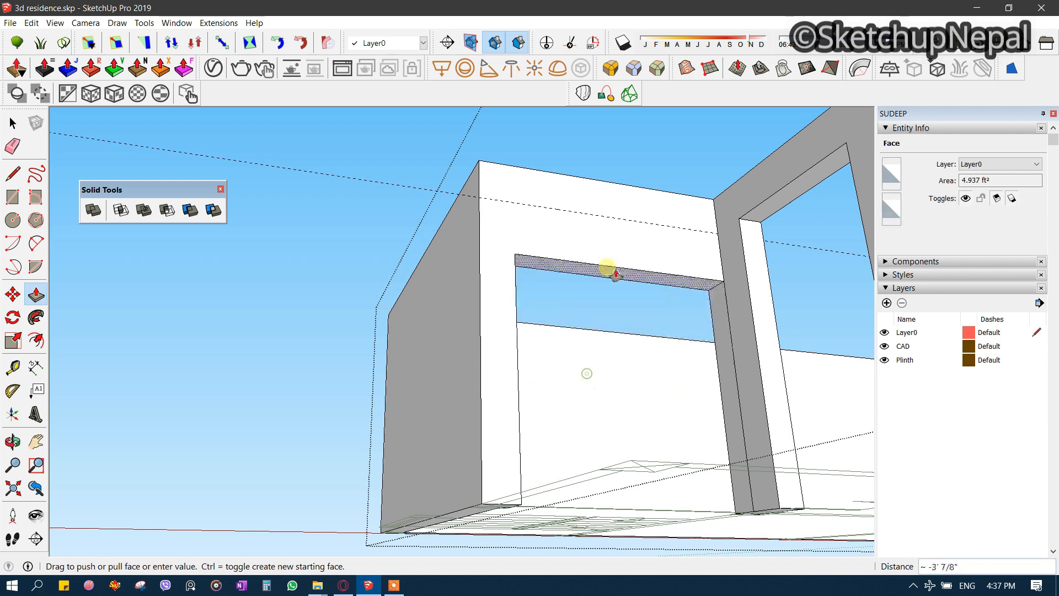
pyautogui.moveTo(620, 226); pyautogui.dragTo(619, 326, button='middle')
pyautogui.press('space')
pyautogui.scroll(-4, 620, 326)
pyautogui.click(723, 405)
# - Draw a 1' by 1' rectangle over the freestanding corner column in the floor plan
pyautogui.moveTo(725, 406); pyautogui.dragTo(486, 383, button='middle')
pyautogui.scroll(3, 442, 300)
pyautogui.scroll(2, 486, 383)
pyautogui.press('r')
pyautogui.scroll(2, 436, 333)
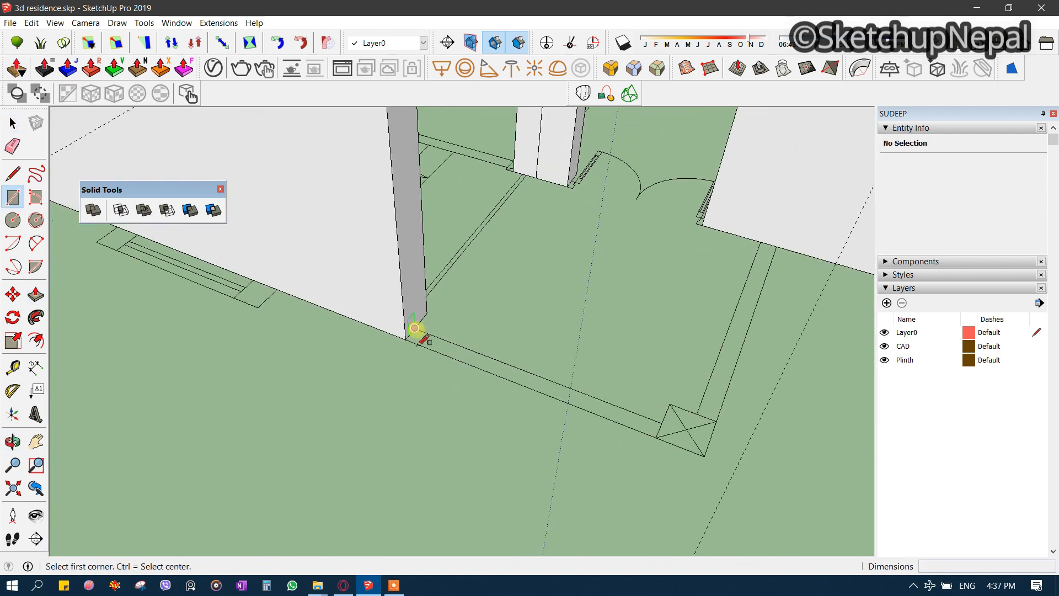
pyautogui.click(670, 404)
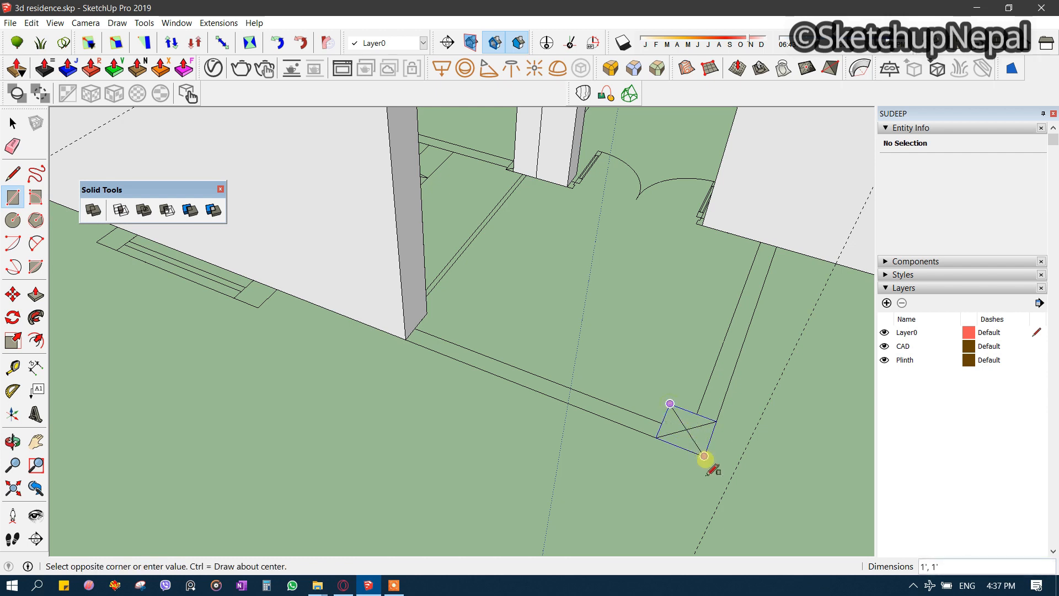
pyautogui.click(704, 458)
pyautogui.press('space')
pyautogui.click(696, 447)
# - Pull the corner column's face up level with the top of the adjacent wall and make the column a group
pyautogui.scroll(-3, 695, 443)
pyautogui.press('p')
pyautogui.click(693, 439)
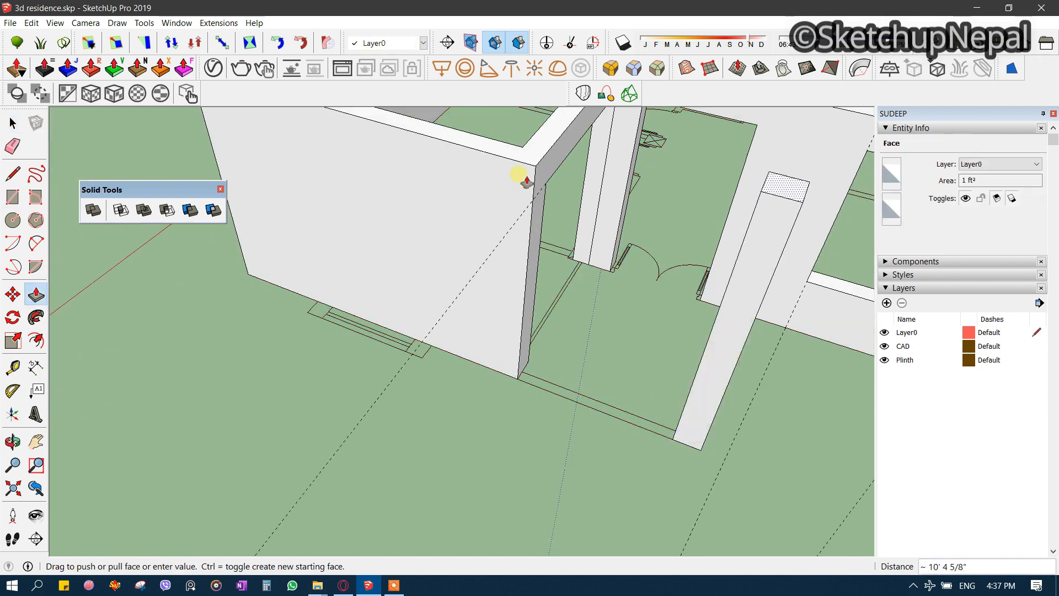
pyautogui.click(520, 182)
pyautogui.press('space')
pyautogui.tripleClick(730, 308)
pyautogui.keyDown('shift'); pyautogui.moveTo(740, 310); pyautogui.dragTo(556, 328, button='middle'); pyautogui.keyUp('shift')
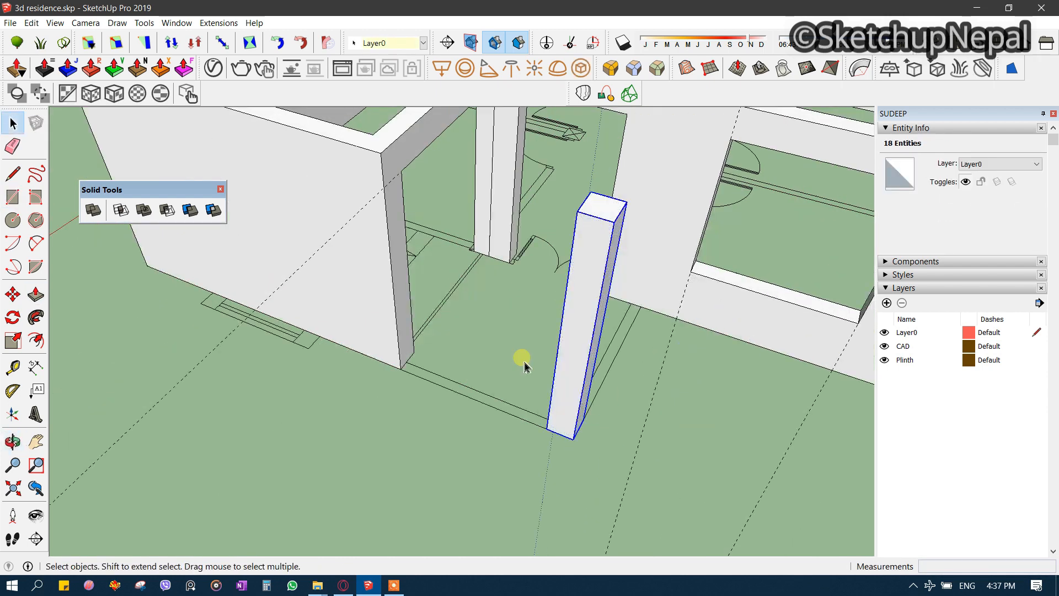
pyautogui.scroll(5, 497, 364)
pyautogui.hotkey('ctrl', 'g')
# - Draw a rectangle over the plan's thin wall strip between the exterior wall's corner and the grouped column
pyautogui.press('r')
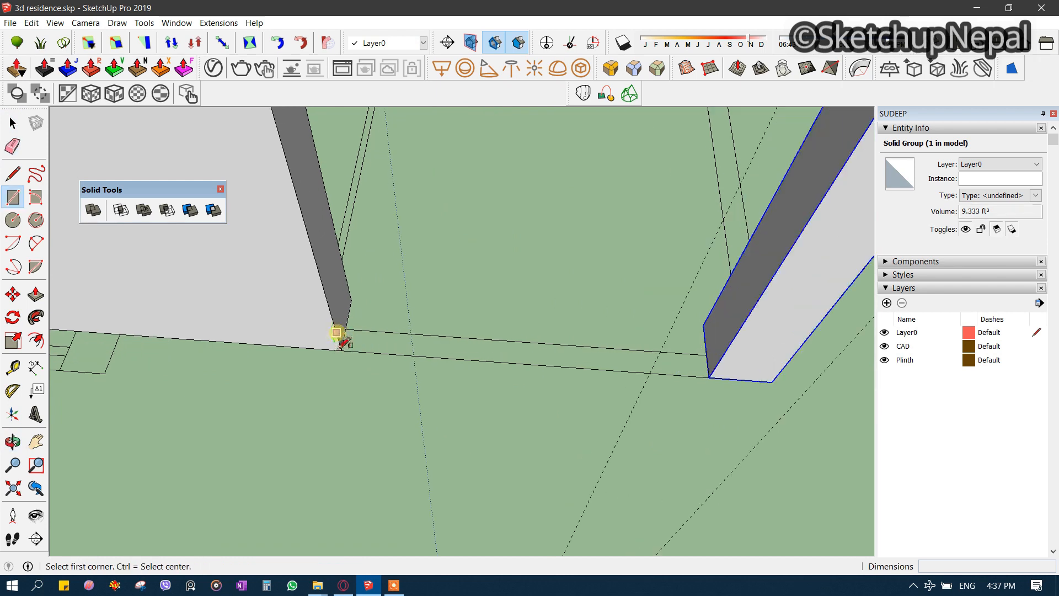
pyautogui.click(345, 329)
pyautogui.click(709, 378)
pyautogui.moveTo(709, 374)
pyautogui.mouseDown(button='middle')
pyautogui.moveTo(629, 333)
pyautogui.moveTo(216, 392)
pyautogui.moveTo(586, 251)
pyautogui.mouseUp(button='middle')
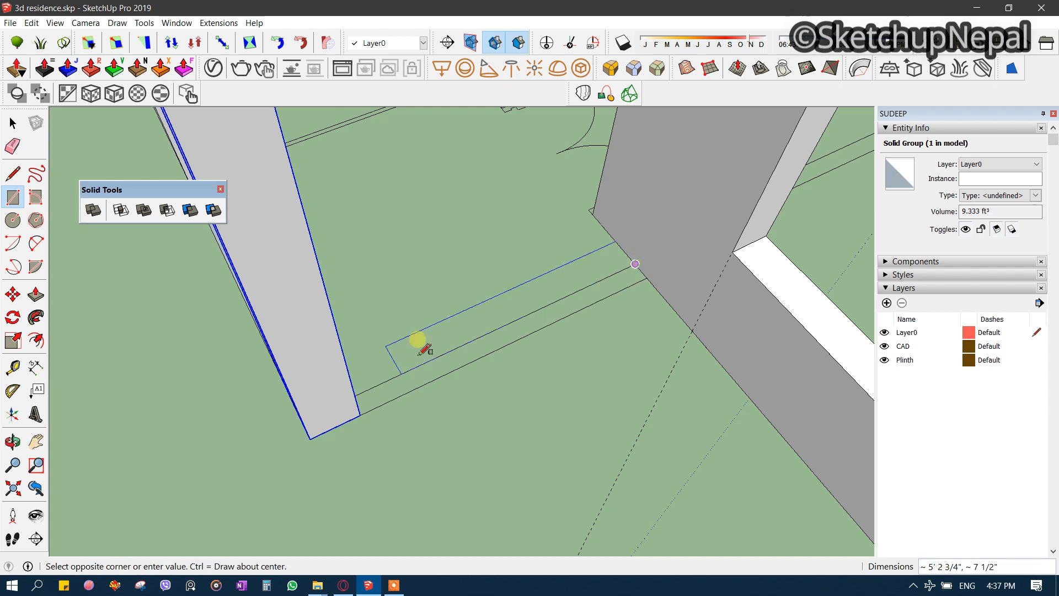
# - Draw a rectangle over the second thin wall strip, from the corner column to the perpendicular exterior wall
pyautogui.moveTo(425, 349); pyautogui.dragTo(338, 425, button='middle')
pyautogui.press('space')
pyautogui.click(411, 395)
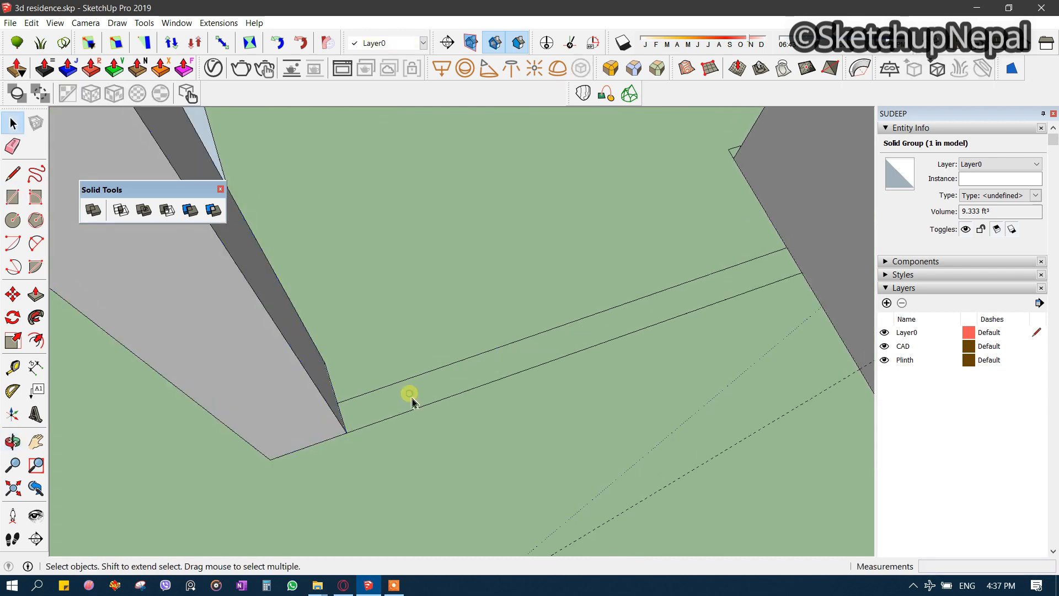
pyautogui.scroll(-1, 414, 393)
pyautogui.press('r')
pyautogui.click(356, 400)
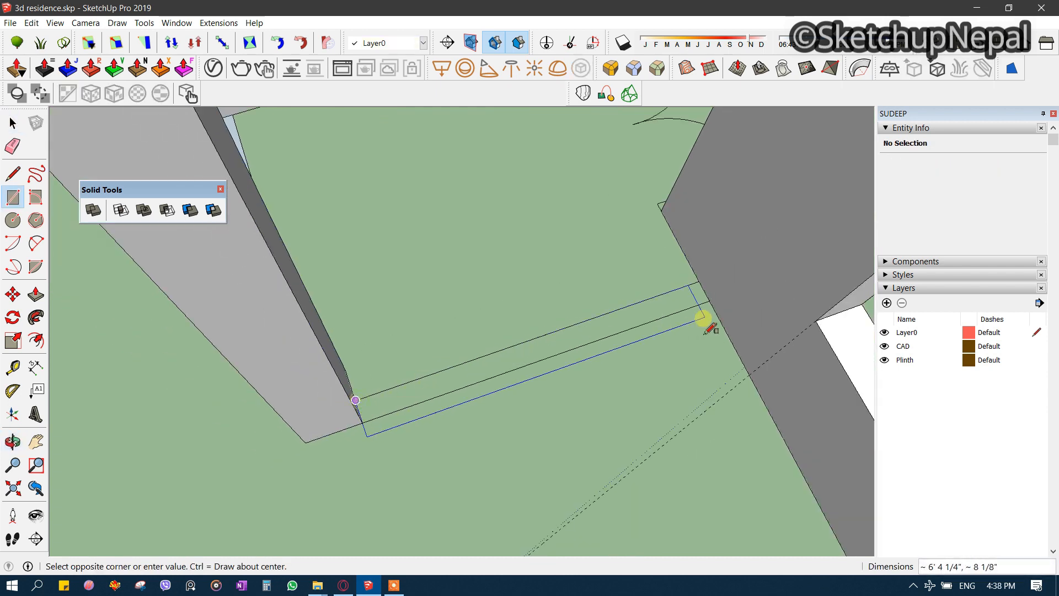
pyautogui.click(696, 296)
pyautogui.press('space')
pyautogui.scroll(-1, 698, 306)
pyautogui.scroll(-1, 698, 302)
# - Pull both thin wall strips beside the corner column up 2' 8" to form low walls
pyautogui.press('p')
pyautogui.click(696, 302)
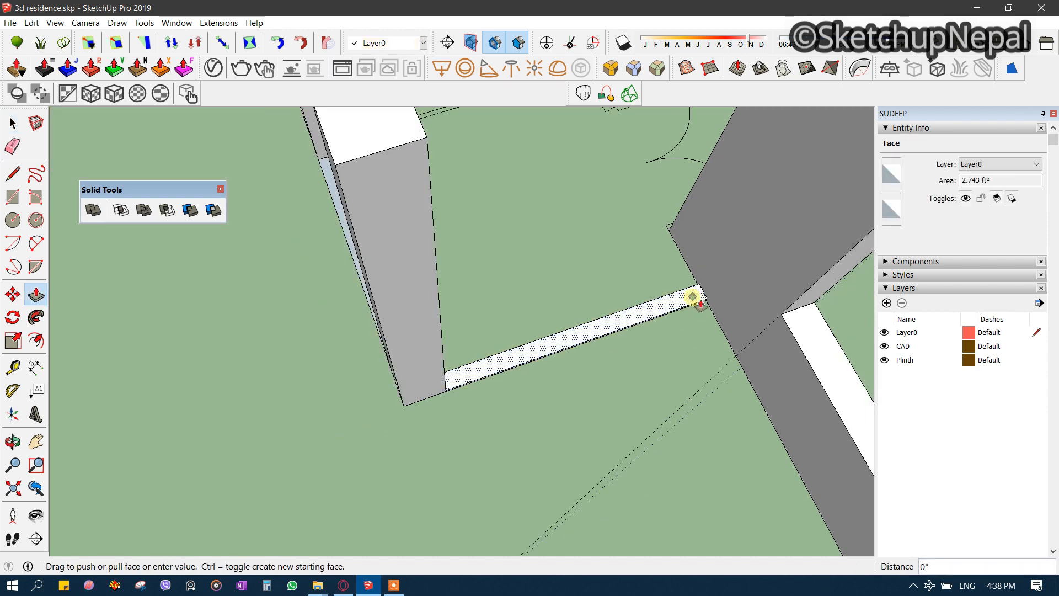
pyautogui.click(690, 256)
pyautogui.click(644, 277)
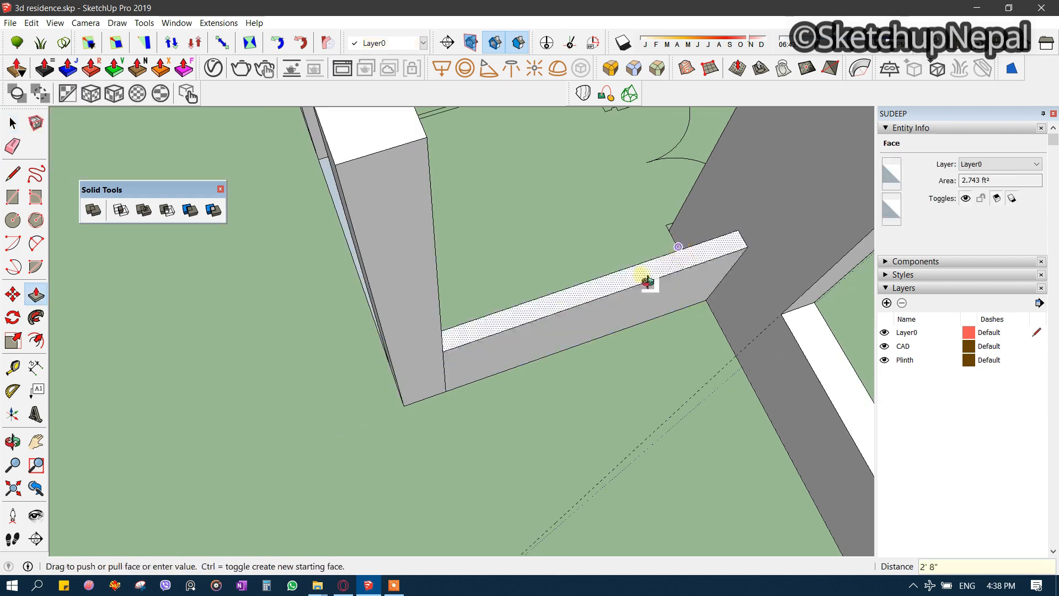
pyautogui.moveTo(643, 277); pyautogui.dragTo(219, 426, button='middle')
pyautogui.doubleClick(416, 286)
pyautogui.hotkey('ctrl', 'z')
pyautogui.click(416, 286)
pyautogui.click(589, 257)
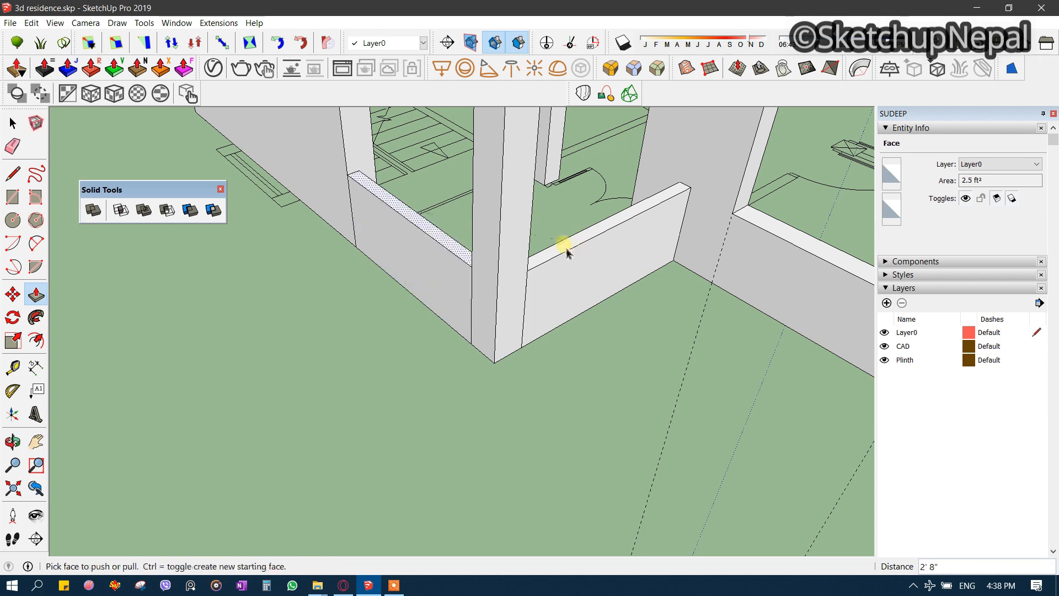
pyautogui.press('space')
pyautogui.click(558, 289)
pyautogui.keyDown('shift'); pyautogui.click(428, 270); pyautogui.keyUp('shift')
pyautogui.moveTo(431, 267); pyautogui.dragTo(651, 414, button='middle')
pyautogui.scroll(-4, 556, 309)
pyautogui.moveTo(552, 317)
pyautogui.mouseDown(button='middle')
pyautogui.moveTo(531, 364)
pyautogui.moveTo(543, 337)
pyautogui.mouseUp(button='middle')
pyautogui.scroll(-5, 556, 251)
pyautogui.keyDown('shift'); pyautogui.moveTo(532, 386); pyautogui.dragTo(513, 414, button='middle'); pyautogui.keyUp('shift')
pyautogui.scroll(4, 459, 277)
pyautogui.keyDown('shift'); pyautogui.moveTo(513, 414); pyautogui.dragTo(348, 487, button='middle'); pyautogui.keyUp('shift')
pyautogui.moveTo(376, 552); pyautogui.dragTo(449, 279, button='middle')
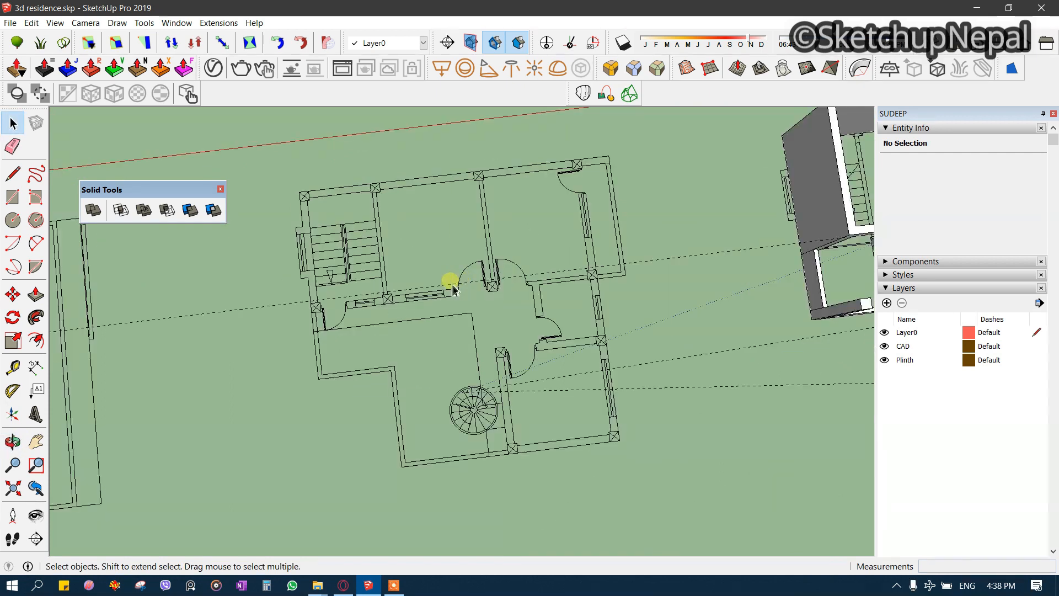
pyautogui.press('l')
pyautogui.scroll(5, 355, 161)
pyautogui.click(277, 205)
pyautogui.scroll(3, 624, 179)
pyautogui.scroll(-2, 676, 221)
pyautogui.scroll(-4, 651, 282)
pyautogui.moveTo(778, 276); pyautogui.dragTo(686, 284, button='middle')
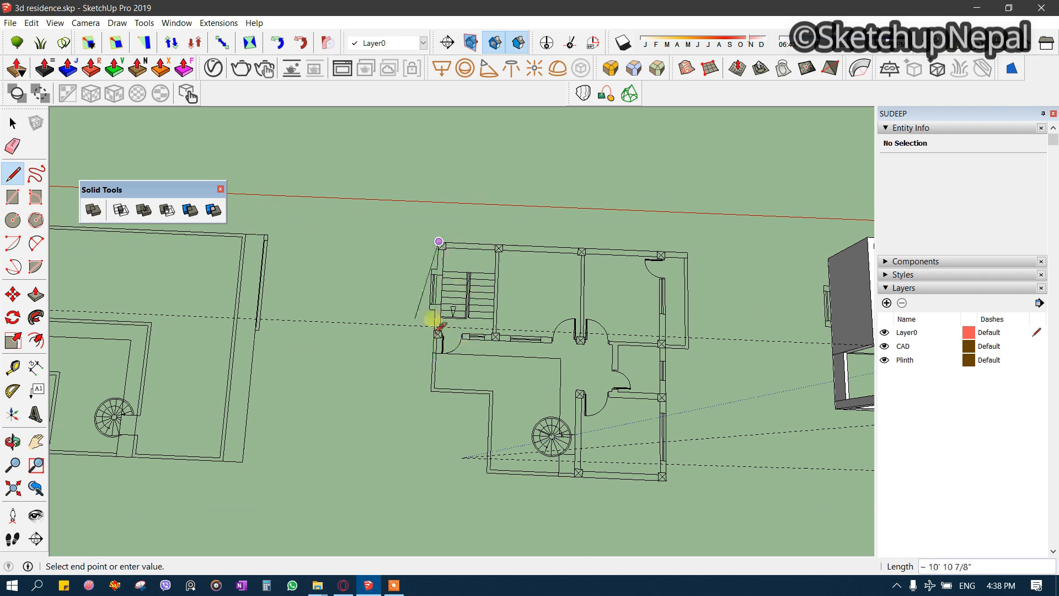
pyautogui.press('space')
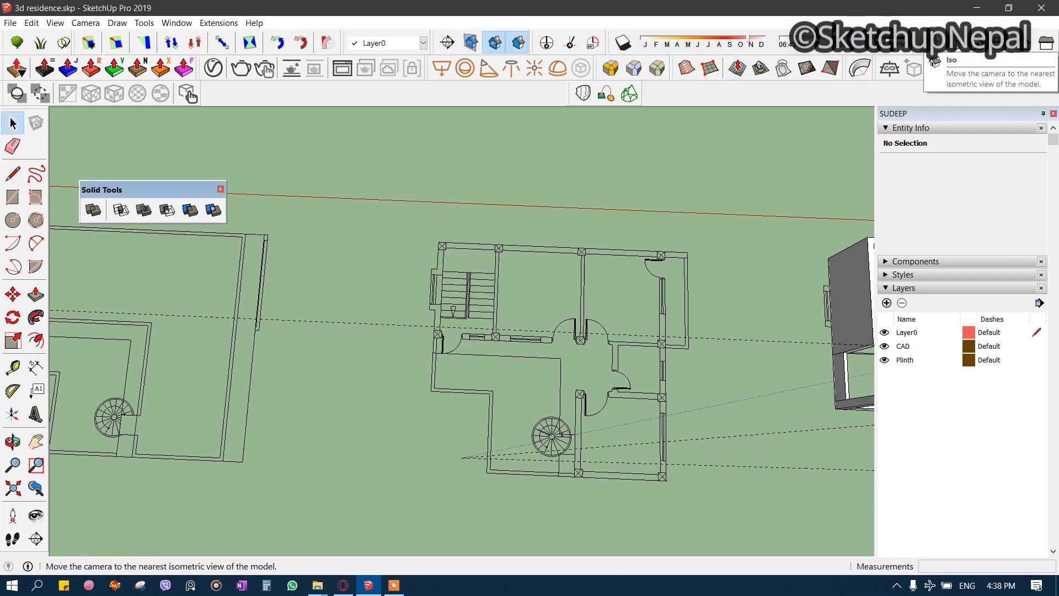
# - Float the Views toolbar over the workspace and show the model from the top in parallel projection
pyautogui.moveTo(919, 42); pyautogui.dragTo(95, 154)
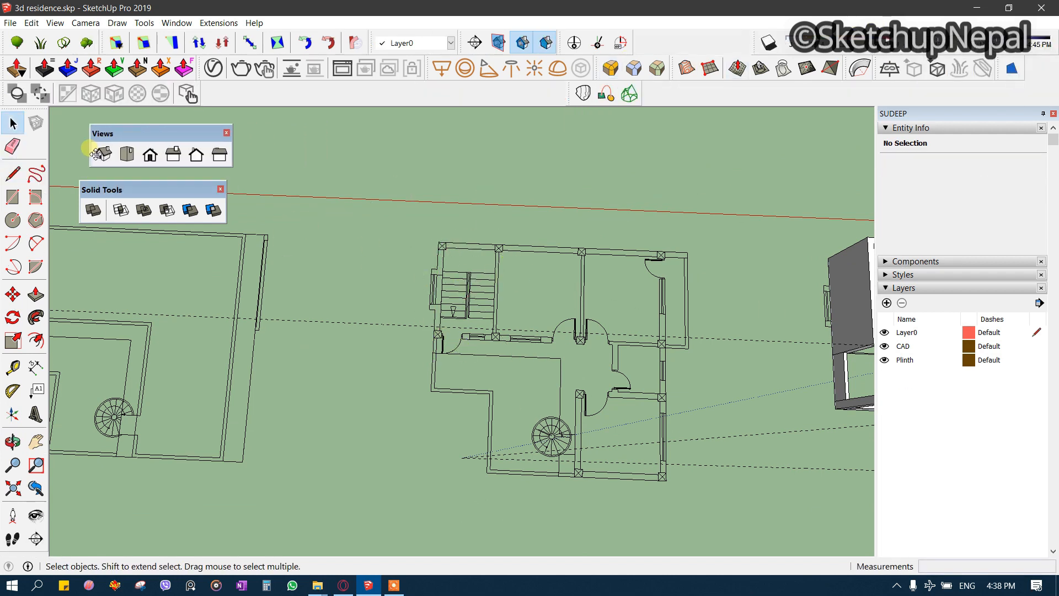
pyautogui.click(127, 155)
pyautogui.keyDown('shift'); pyautogui.moveTo(781, 266); pyautogui.dragTo(657, 264, button='middle'); pyautogui.keyUp('shift')
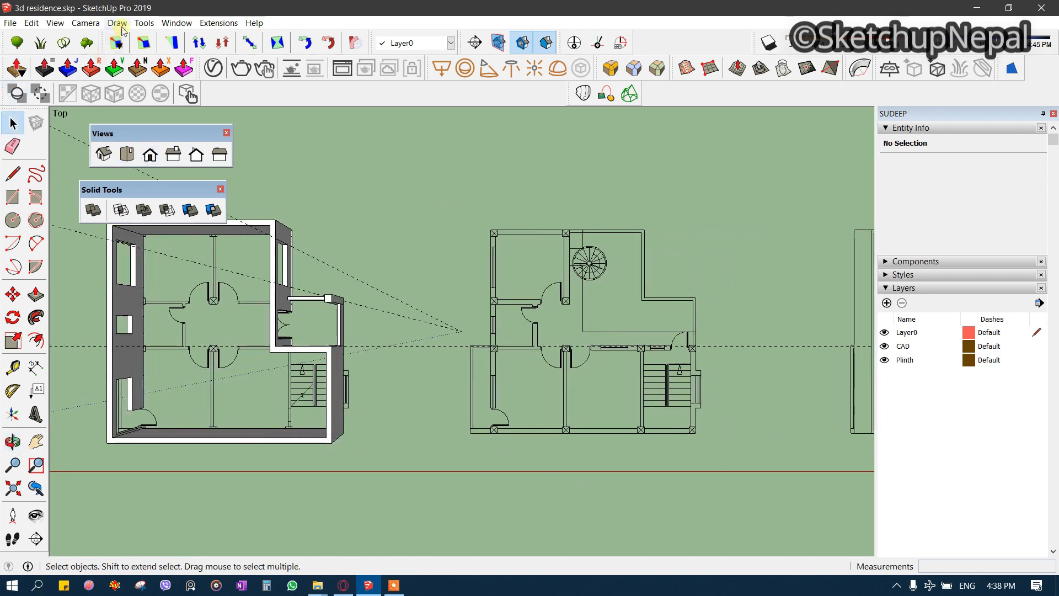
pyautogui.click(86, 23)
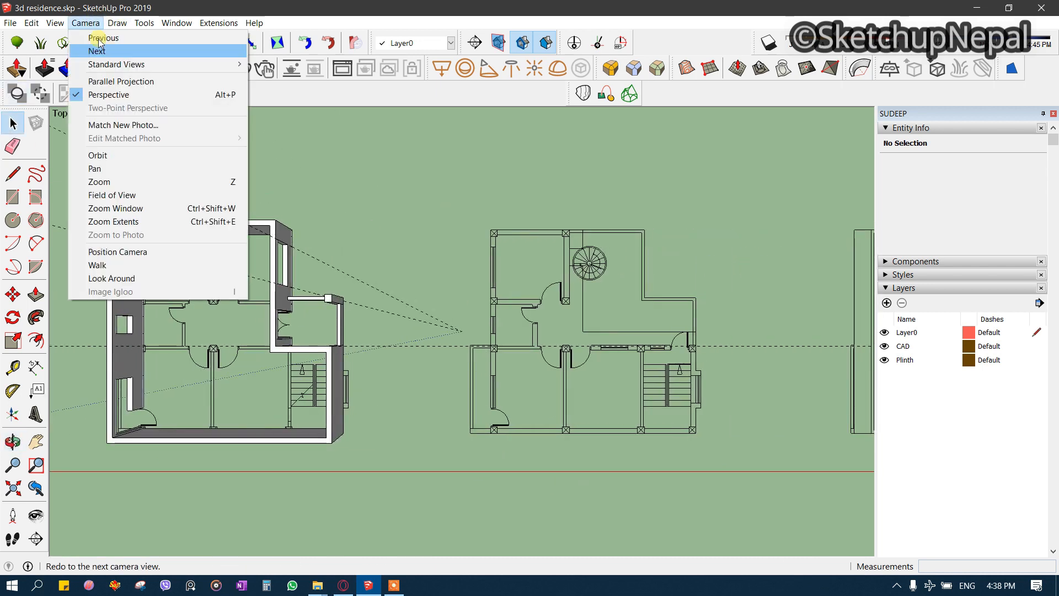
pyautogui.click(122, 82)
pyautogui.scroll(1, 618, 286)
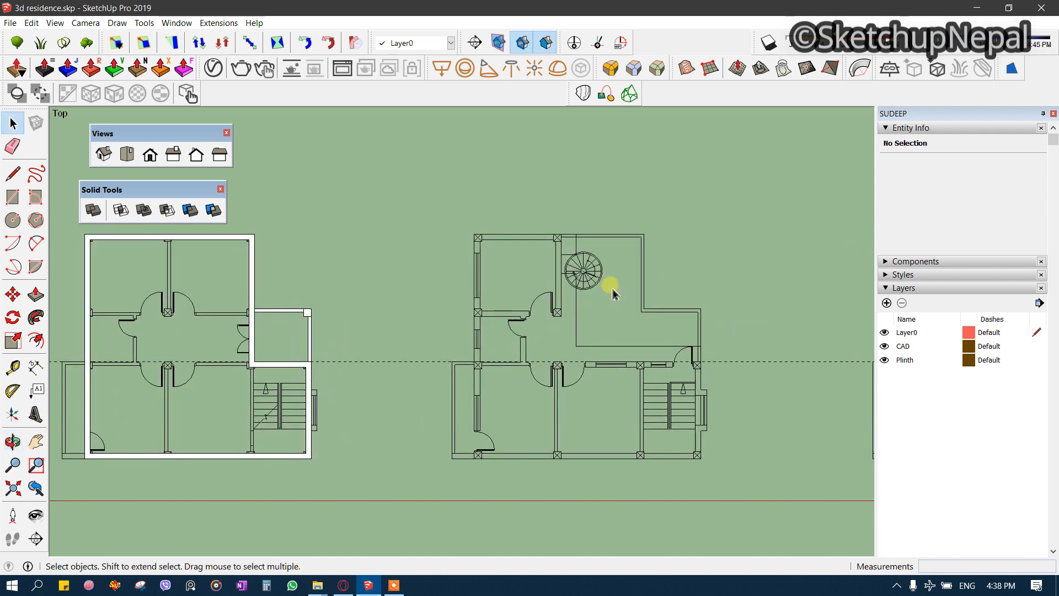
# - Trace the next floor plan's outer wall edge with lines from the column beside the spiral stair around to the staircase's outer corner
pyautogui.press('l')
pyautogui.scroll(-2, 591, 315)
pyautogui.scroll(5, 579, 276)
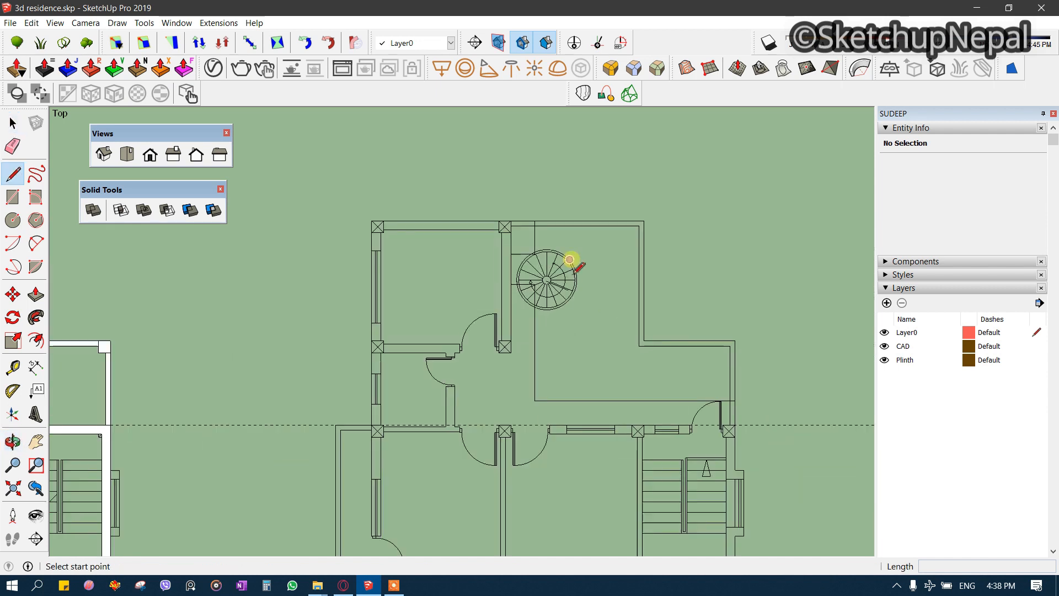
pyautogui.click(507, 201)
pyautogui.click(247, 200)
pyautogui.keyDown('shift'); pyautogui.moveTo(293, 497); pyautogui.dragTo(394, 227, button='middle'); pyautogui.keyUp('shift')
pyautogui.scroll(-4, 394, 226)
pyautogui.keyDown('shift'); pyautogui.moveTo(386, 491); pyautogui.dragTo(406, 345, button='middle'); pyautogui.keyUp('shift')
pyautogui.scroll(3, 399, 342)
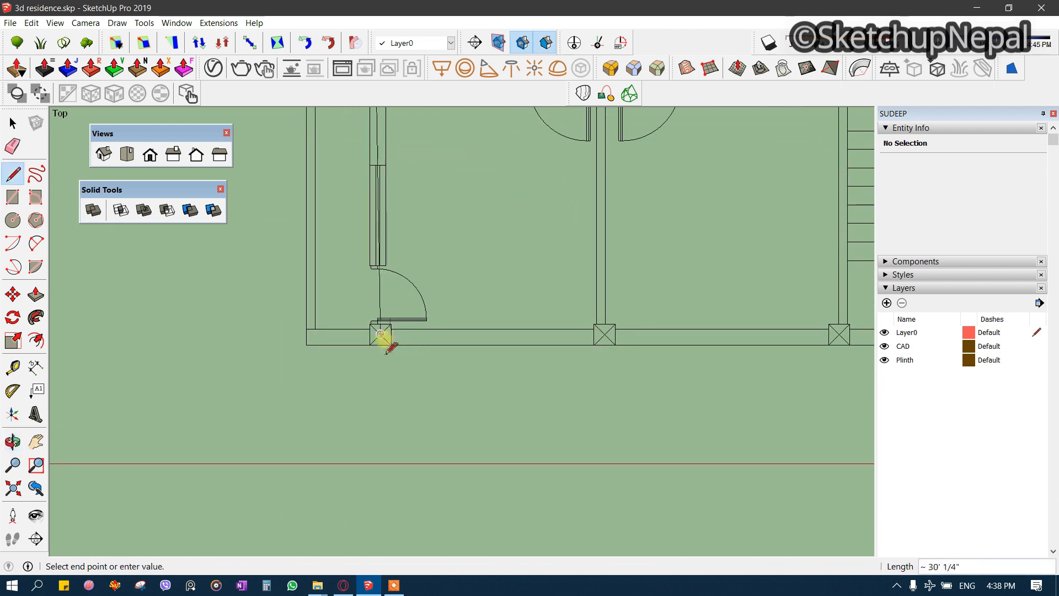
pyautogui.keyDown('shift'); pyautogui.moveTo(704, 324); pyautogui.dragTo(447, 392, button='middle'); pyautogui.keyUp('shift')
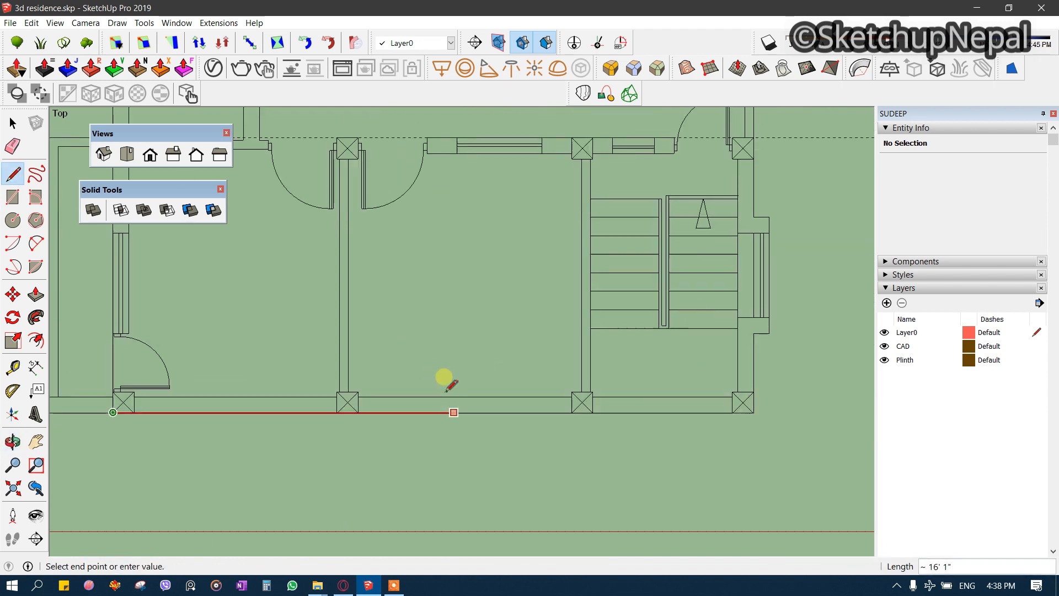
pyautogui.click(754, 412)
# - Close the outline with lines 13' along the staircase side, across to the inner column, and 17' back to the starting corner
pyautogui.keyDown('shift'); pyautogui.moveTo(741, 178); pyautogui.dragTo(711, 535, button='middle'); pyautogui.keyUp('shift')
pyautogui.scroll(2, 705, 510)
pyautogui.keyDown('shift'); pyautogui.moveTo(719, 469); pyautogui.dragTo(752, 326, button='middle'); pyautogui.keyUp('shift')
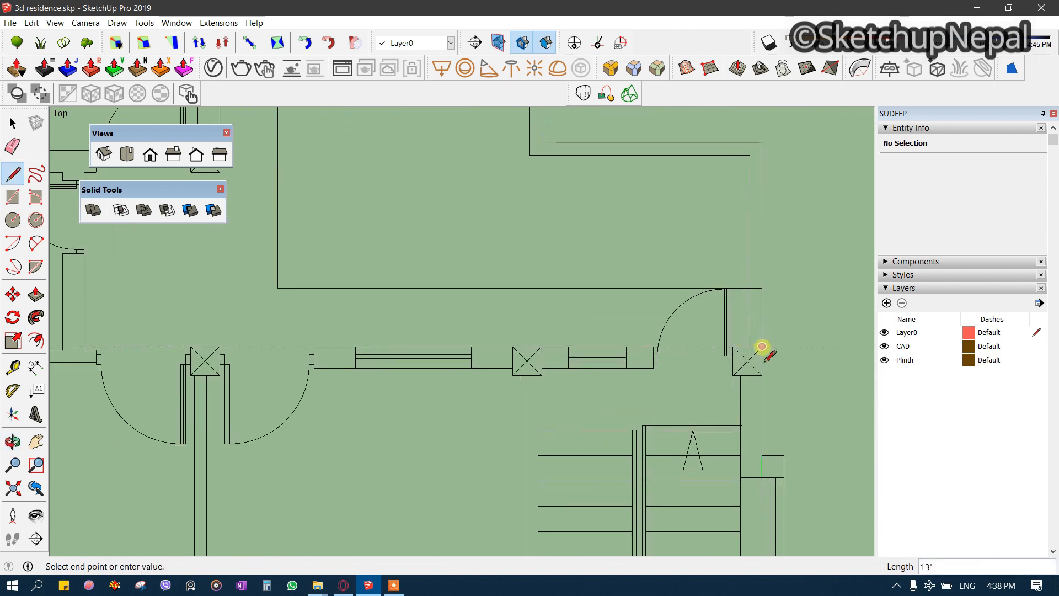
pyautogui.click(762, 346)
pyautogui.keyDown('shift'); pyautogui.moveTo(464, 354); pyautogui.dragTo(810, 407, button='middle'); pyautogui.keyUp('shift')
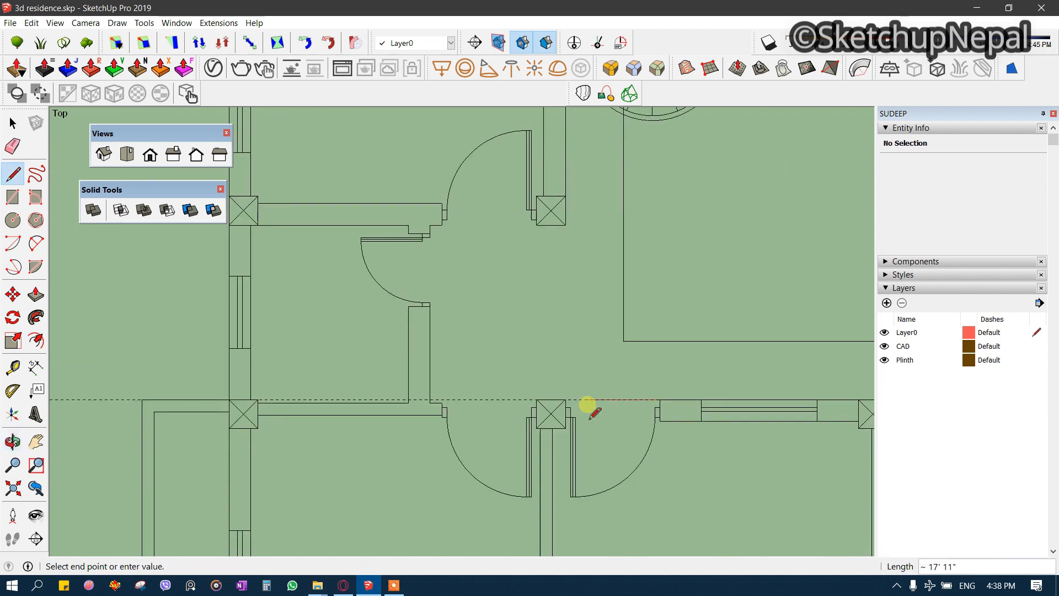
pyautogui.click(568, 400)
pyautogui.keyDown('shift'); pyautogui.moveTo(625, 113); pyautogui.dragTo(689, 406, button='middle'); pyautogui.keyUp('shift')
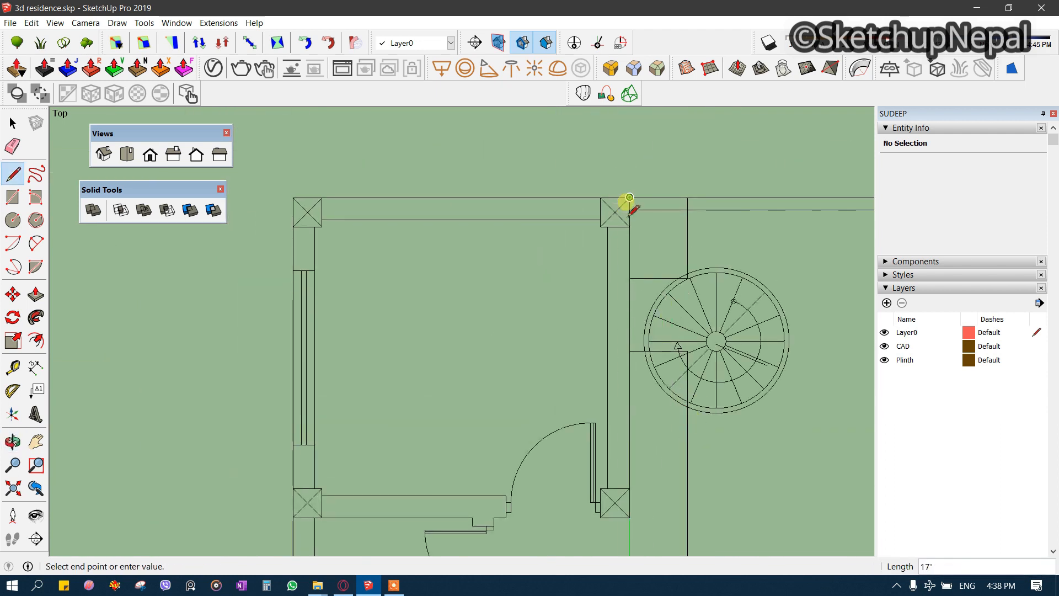
pyautogui.click(629, 197)
pyautogui.scroll(-5, 421, 184)
pyautogui.press('space')
pyautogui.click(440, 279)
# - Tilt the view of the outlined floor plan and switch the camera back to perspective projection
pyautogui.moveTo(440, 278); pyautogui.dragTo(694, 315, button='middle')
pyautogui.press('space')
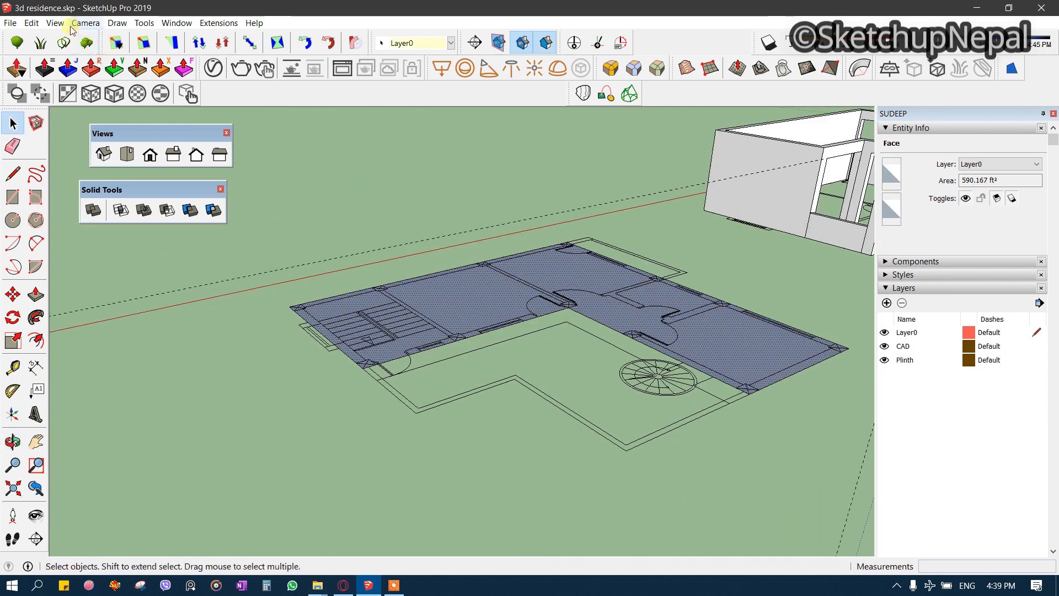
pyautogui.click(86, 23)
pyautogui.click(638, 201)
pyautogui.moveTo(639, 201); pyautogui.dragTo(524, 296, button='middle')
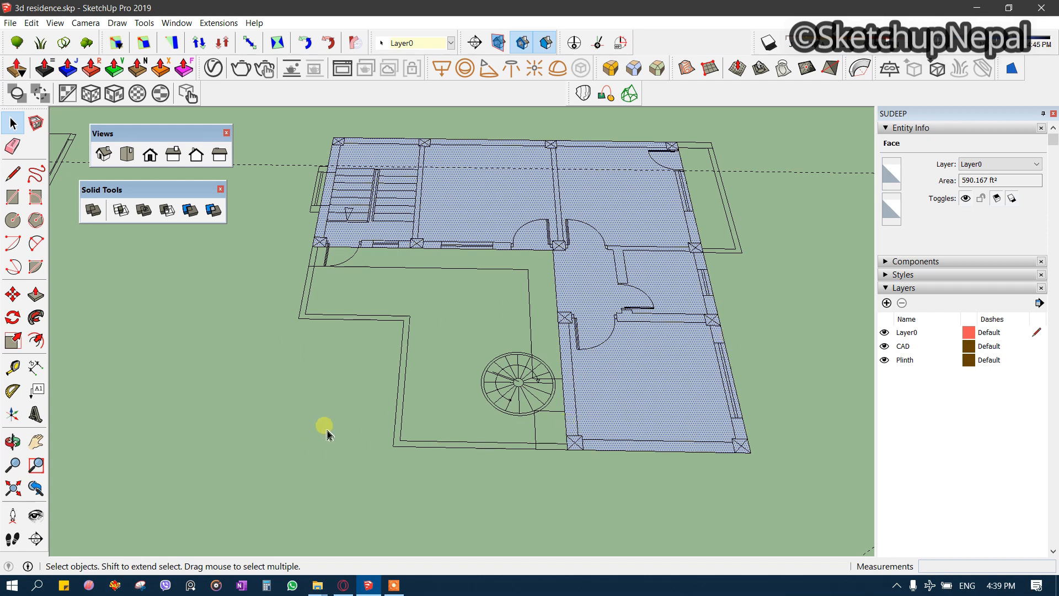
pyautogui.moveTo(700, 385); pyautogui.dragTo(796, 341, button='middle')
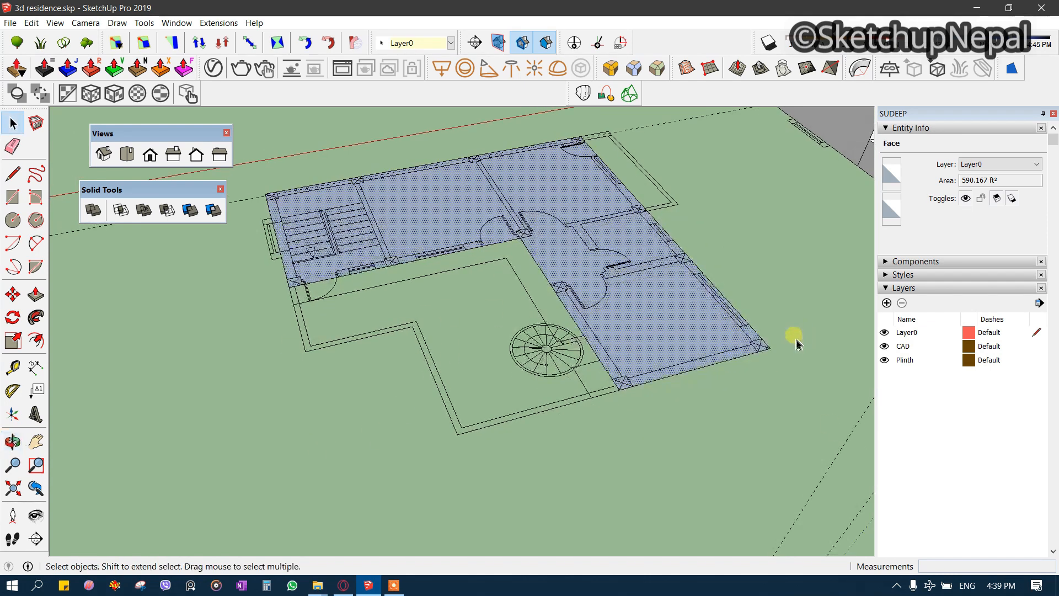
# - Offset the floor outline 9" inward to mark the exterior wall thickness
pyautogui.scroll(3, 679, 340)
pyautogui.moveTo(678, 339); pyautogui.dragTo(612, 319, button='middle')
pyautogui.scroll(1, 611, 318)
pyautogui.scroll(1, 549, 373)
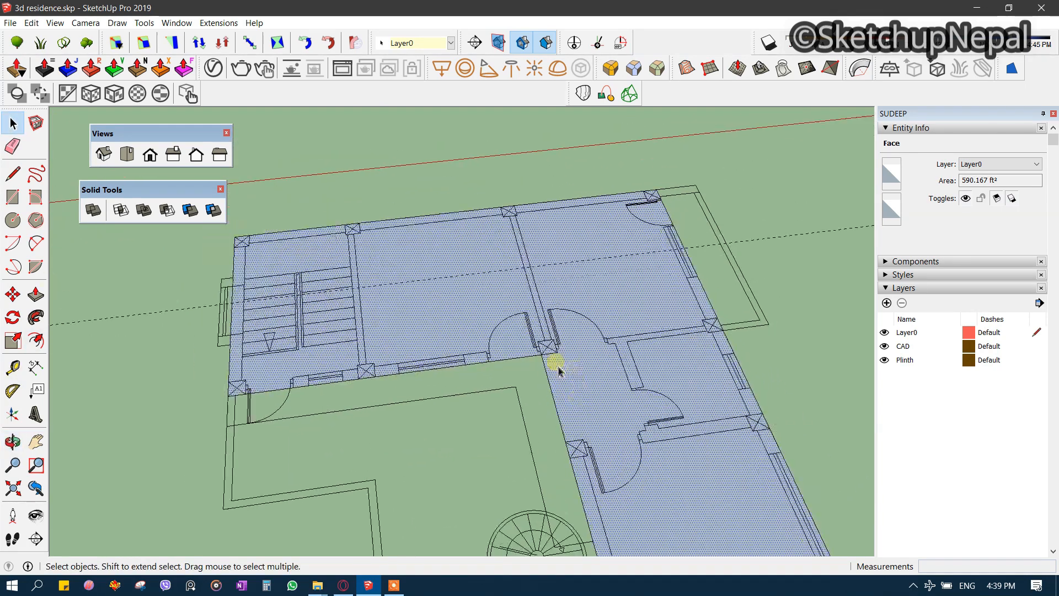
pyautogui.scroll(1, 575, 366)
pyautogui.press('f')
pyautogui.scroll(1, 444, 359)
pyautogui.click(517, 378)
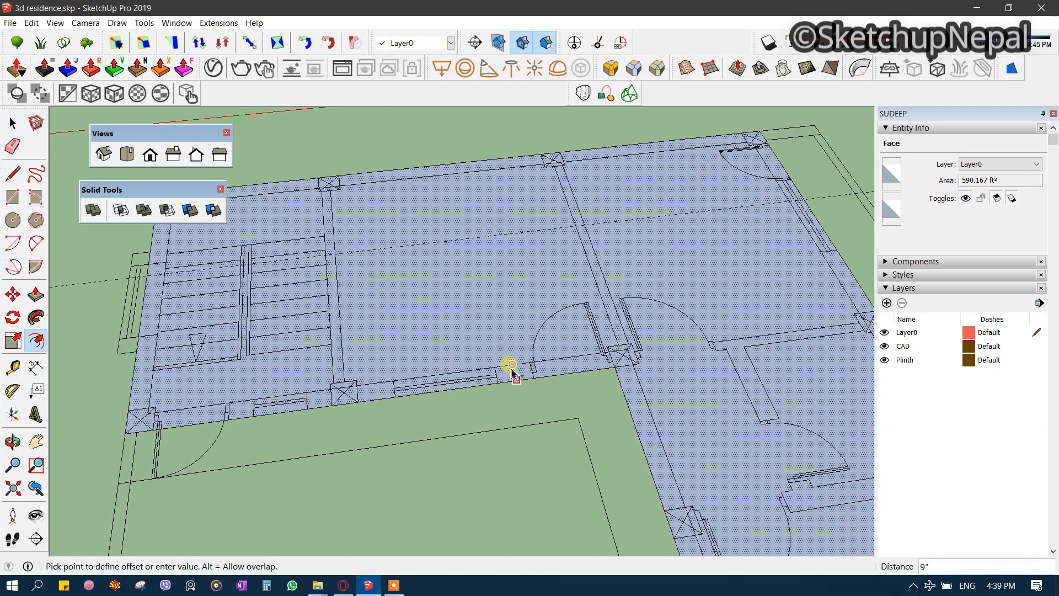
pyautogui.click(511, 366)
# - Erase the inner floor face so only the exterior wall strip remains
pyautogui.press('space')
pyautogui.rightClick(429, 259)
pyautogui.click(600, 200)
pyautogui.scroll(-2, 602, 197)
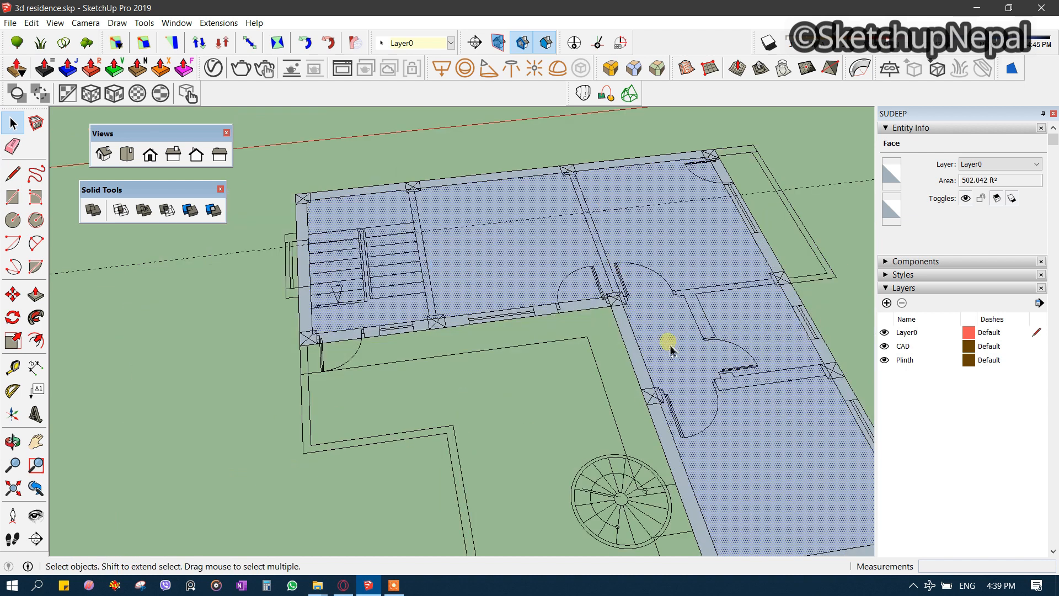
pyautogui.rightClick(530, 223)
pyautogui.click(555, 242)
pyautogui.scroll(1, 634, 345)
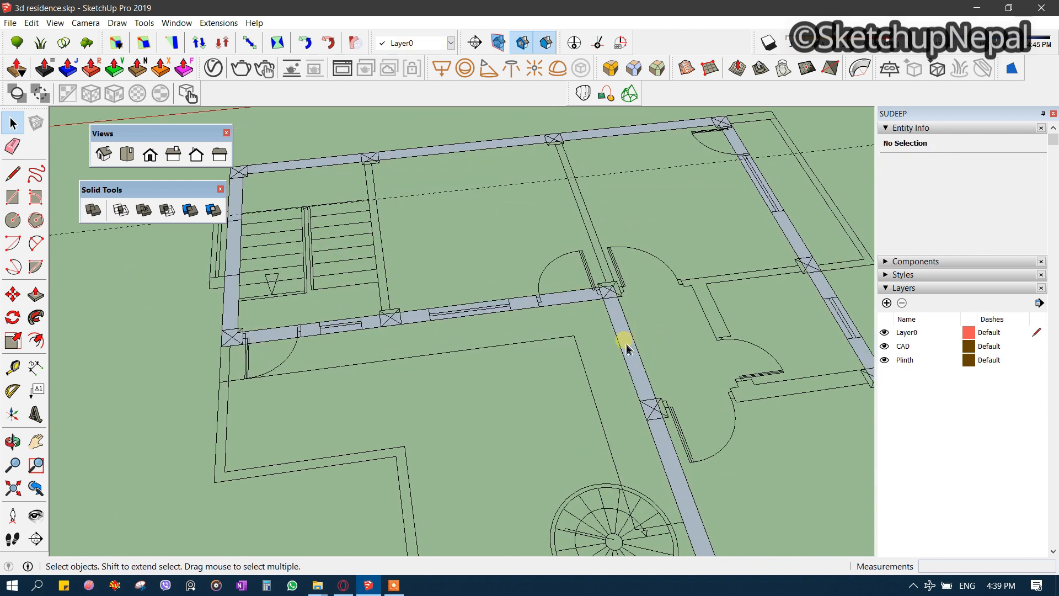
# - Pull the exterior wall strip up 9' 4"
pyautogui.click(624, 345)
pyautogui.press('p')
pyautogui.click(627, 347)
pyautogui.click(613, 288)
pyautogui.scroll(-5, 615, 290)
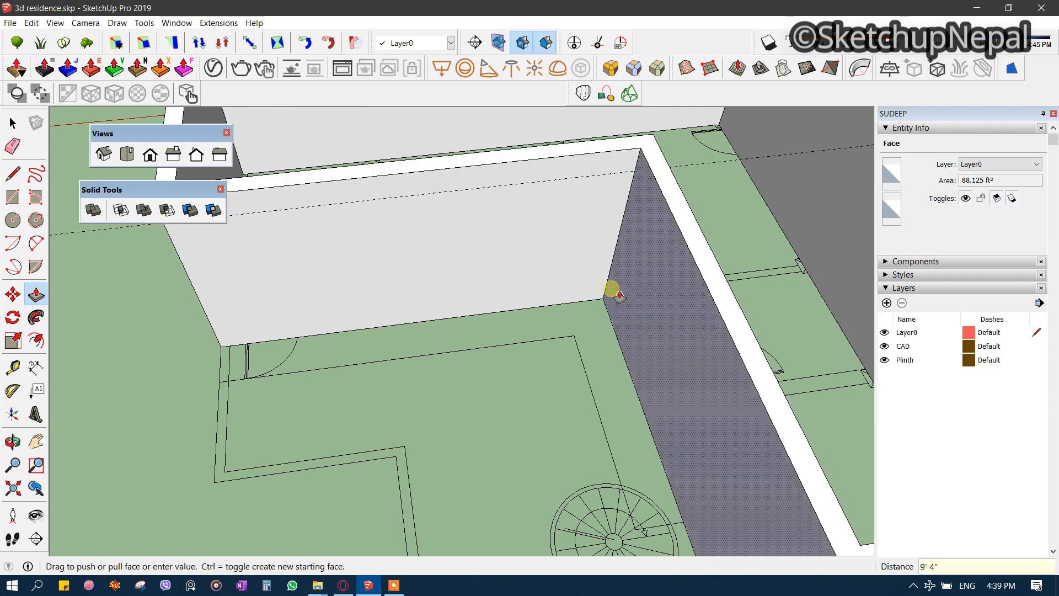
pyautogui.press('space')
pyautogui.click(636, 303)
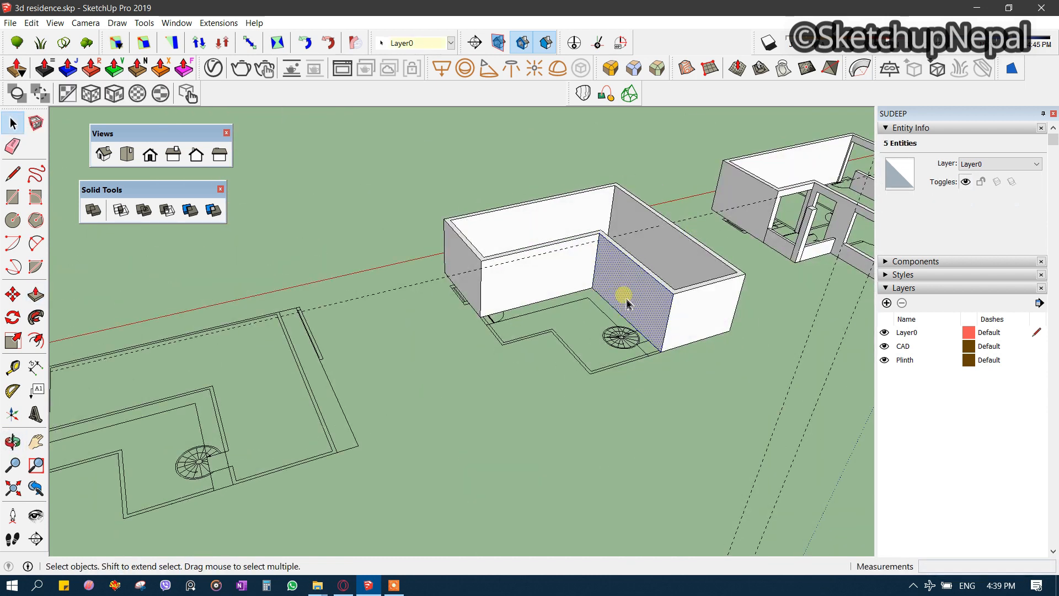
pyautogui.tripleClick(636, 302)
pyautogui.rightClick(626, 298)
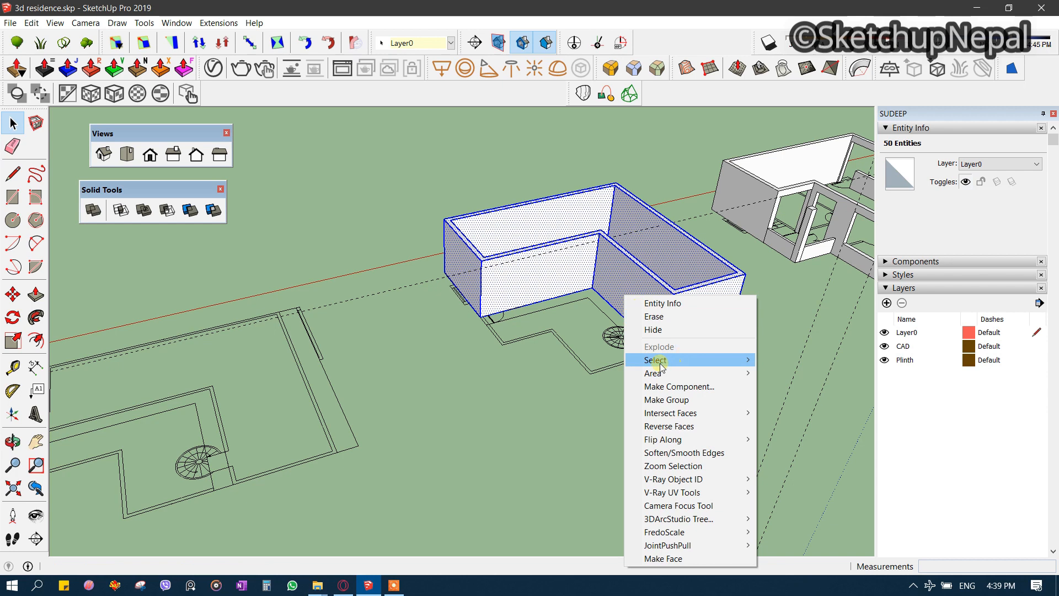
pyautogui.click(519, 413)
# - Draw lines across the wall's underside at the corner column and door jamb to mark the door opening
pyautogui.moveTo(581, 392); pyautogui.dragTo(385, 331, button='middle')
pyautogui.scroll(2, 691, 200)
pyautogui.scroll(2, 418, 260)
pyautogui.scroll(2, 343, 343)
pyautogui.scroll(2, 341, 346)
pyautogui.press('l')
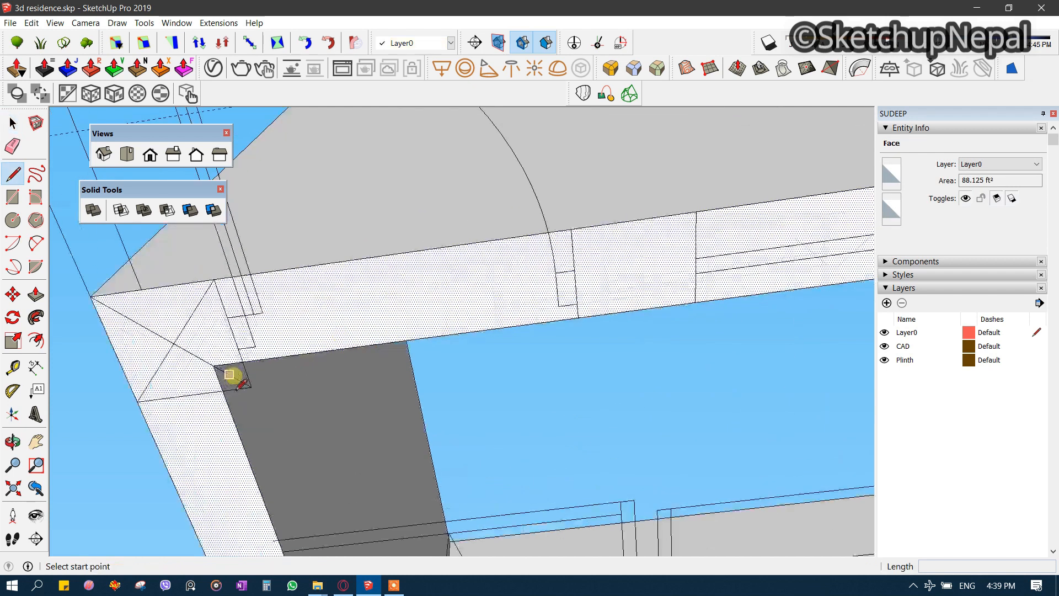
pyautogui.click(215, 278)
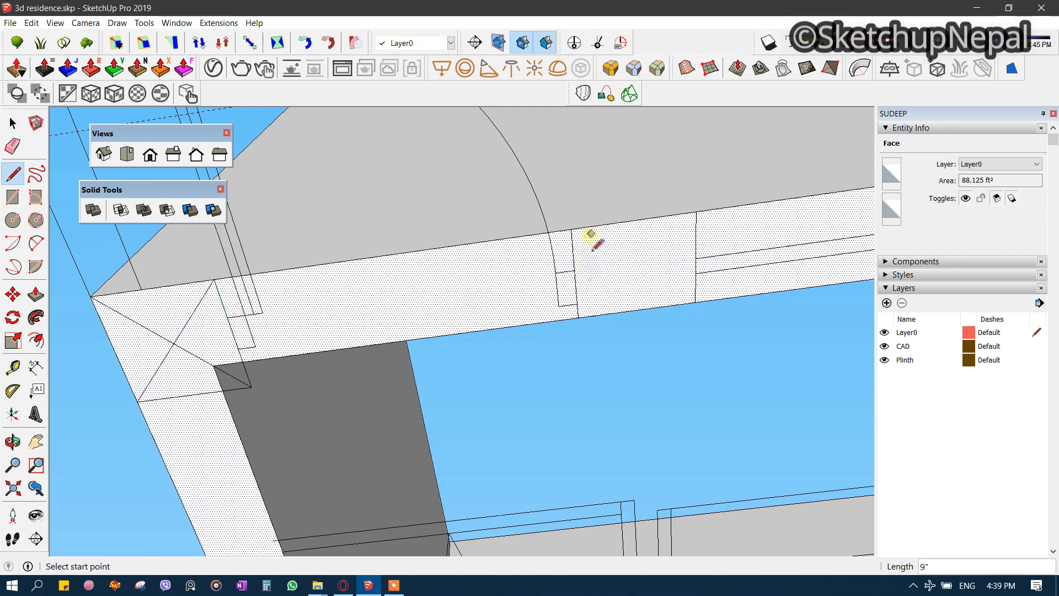
pyautogui.click(577, 317)
# - Push the marked door section up about 1' 9 7/8" from the wall's underside
pyautogui.press('space')
pyautogui.scroll(-2, 434, 308)
pyautogui.click(434, 308)
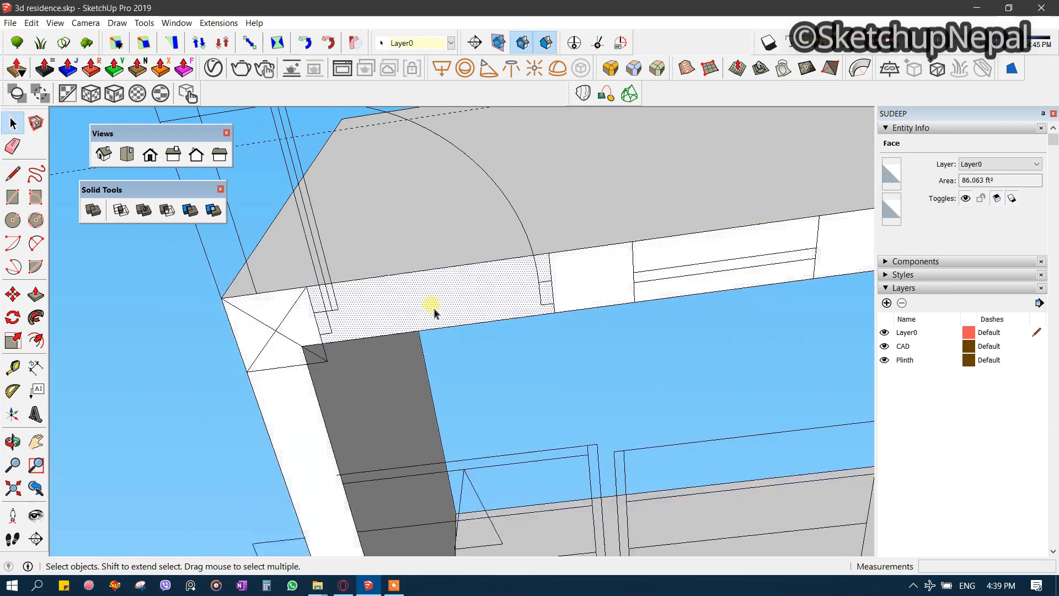
pyautogui.scroll(-1, 433, 308)
pyautogui.press('p')
pyautogui.click(434, 307)
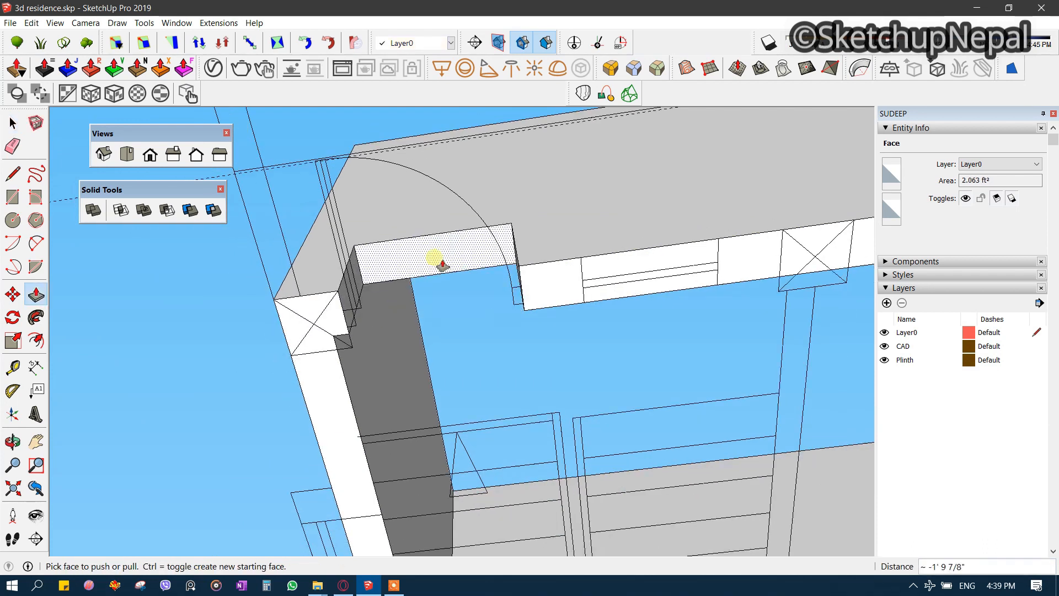
# - Raise the top face of the door opening up to the lintel guide on the wall
pyautogui.moveTo(441, 263); pyautogui.dragTo(592, 381, button='middle')
pyautogui.press('t')
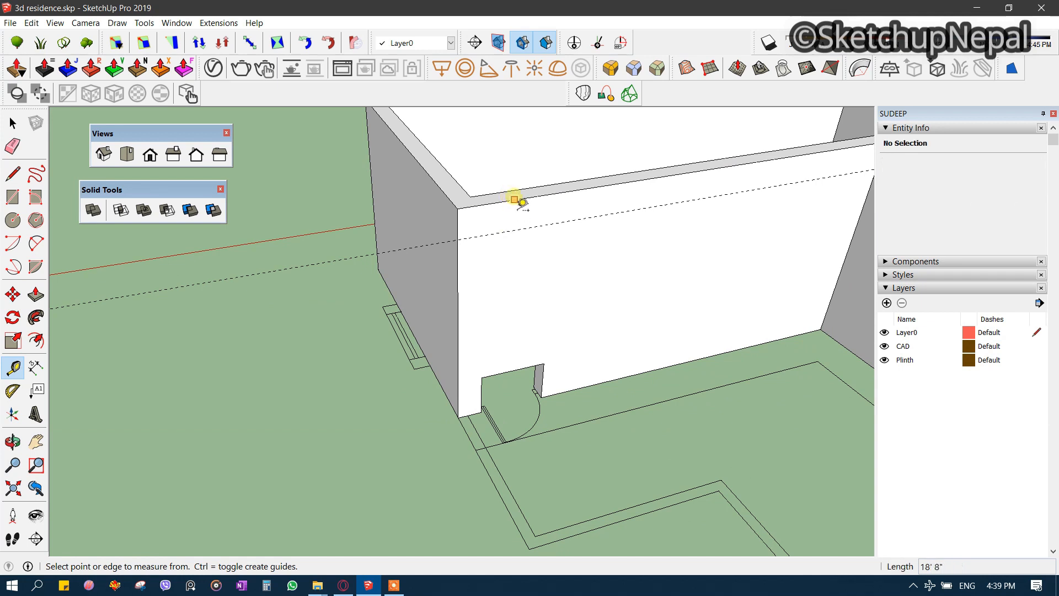
pyautogui.click(514, 199)
pyautogui.moveTo(496, 395); pyautogui.dragTo(494, 149, button='middle')
pyautogui.scroll(3, 530, 301)
pyautogui.press('space')
pyautogui.click(494, 290)
pyautogui.keyDown('shift'); pyautogui.moveTo(494, 287); pyautogui.dragTo(482, 393, button='middle'); pyautogui.keyUp('shift')
pyautogui.press('p')
pyautogui.click(483, 388)
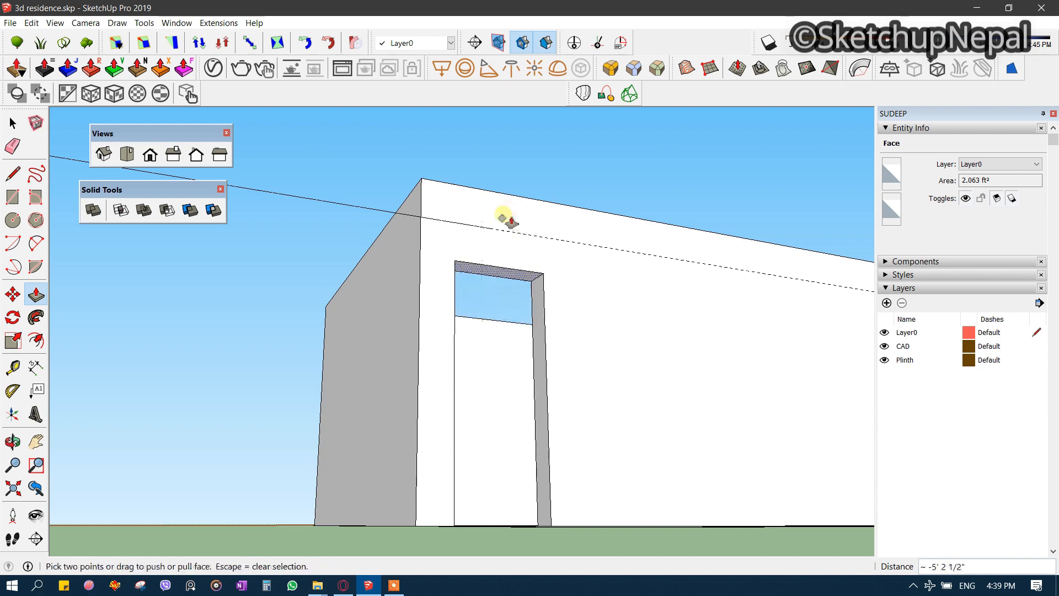
pyautogui.click(486, 270)
pyautogui.moveTo(523, 236); pyautogui.dragTo(514, 251, button='middle')
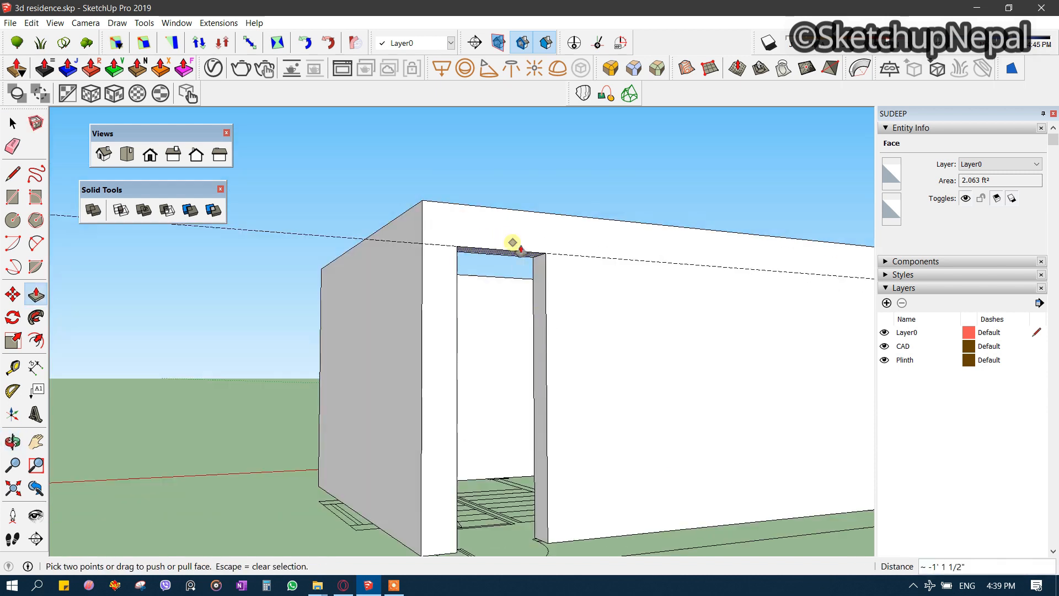
# - Measure the height from the wall's base to the lintel guide
pyautogui.press('r')
pyautogui.click(503, 207)
pyautogui.press('t')
pyautogui.click(498, 208)
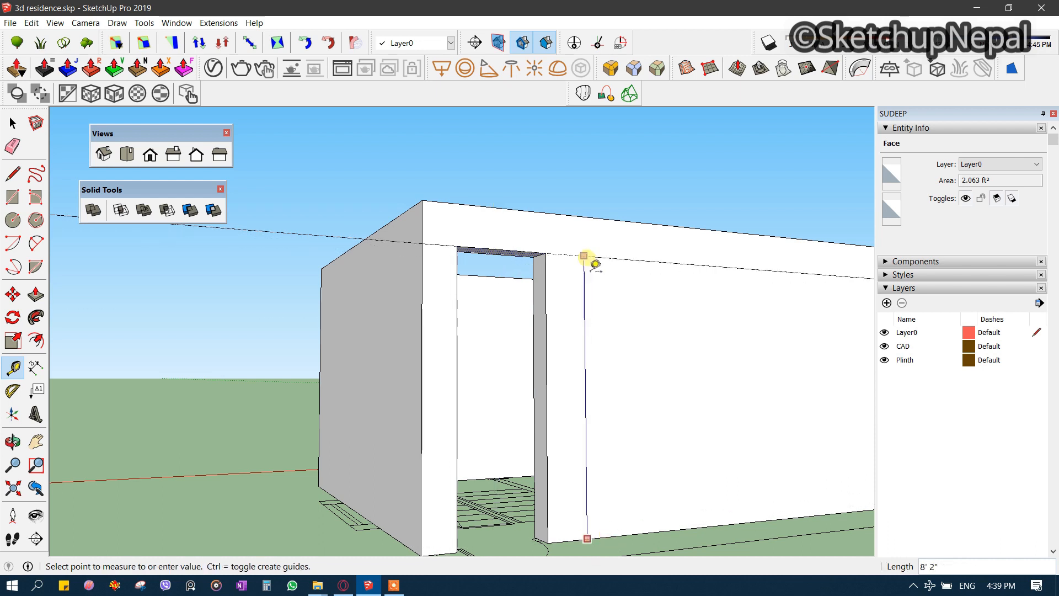
# - Place guides on the wall face for both sides and the sill of the window next to the door
pyautogui.moveTo(593, 265); pyautogui.dragTo(447, 211, button='middle')
pyautogui.press('space')
pyautogui.click(448, 302)
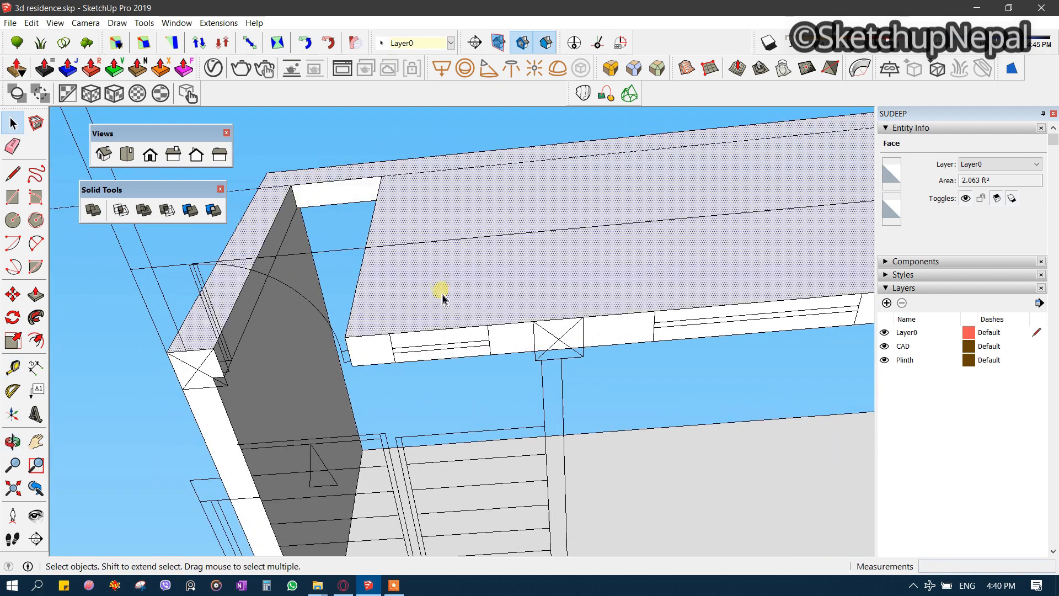
pyautogui.press('t')
pyautogui.click(369, 289)
pyautogui.click(390, 334)
pyautogui.click(394, 304)
pyautogui.press('Escape')
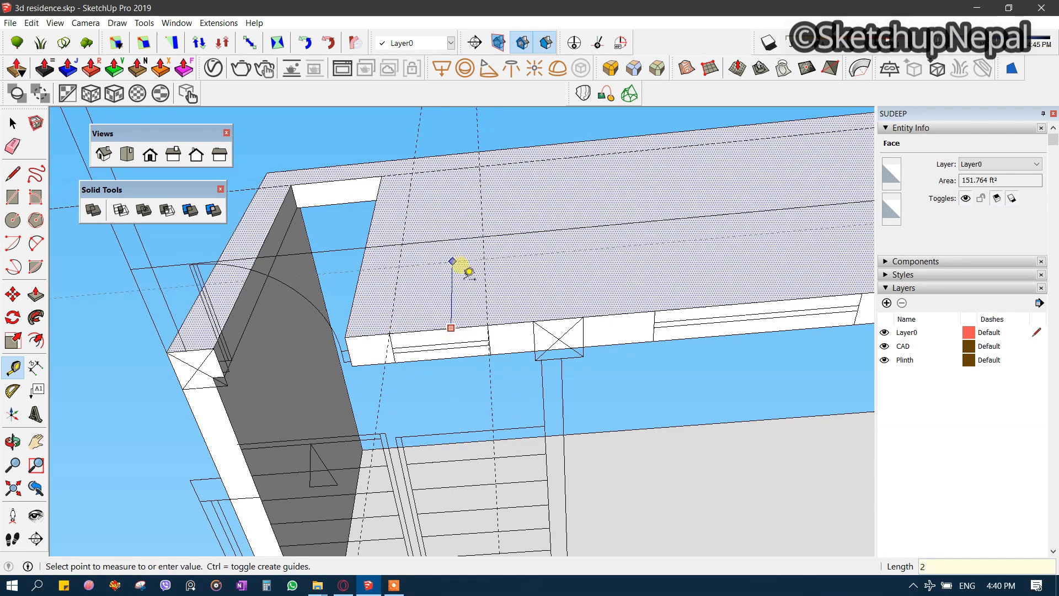
# - Draw the window rectangle between the lintel, sill and side guides next to the door opening
pyautogui.moveTo(456, 187); pyautogui.dragTo(457, 322, button='middle')
pyautogui.press('r')
pyautogui.click(441, 252)
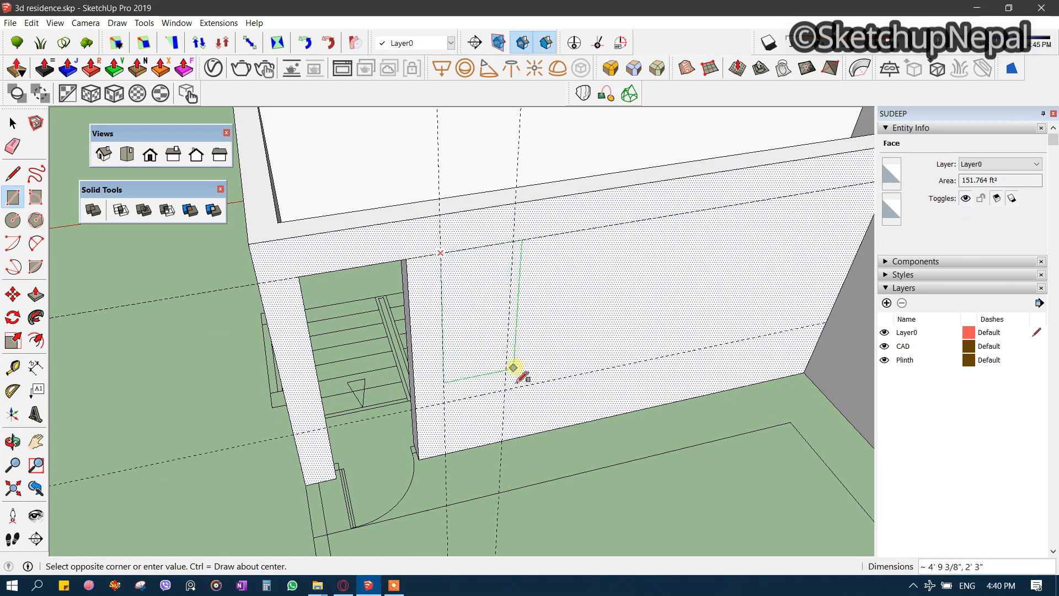
pyautogui.click(510, 389)
# - Push the window rectangle through the wall thickness to cut the opening
pyautogui.press('space')
pyautogui.click(473, 338)
pyautogui.press('p')
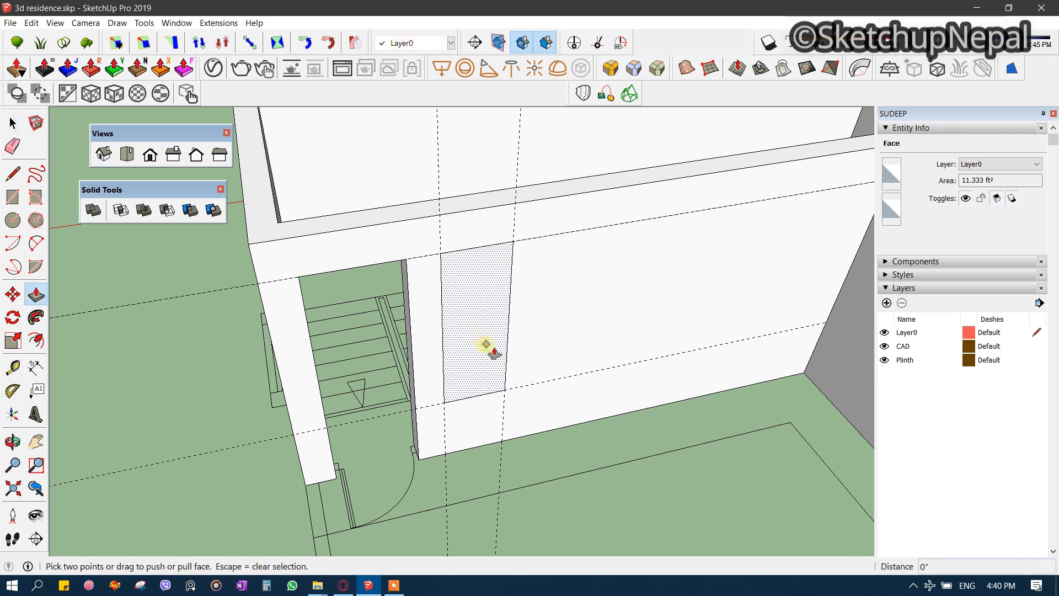
pyautogui.click(489, 350)
pyautogui.click(489, 351)
pyautogui.click(490, 352)
pyautogui.click(480, 348)
# - Place two vertical guides on the wall face matching the sides of the wider window in the plan
pyautogui.moveTo(480, 347); pyautogui.dragTo(338, 180, button='middle')
pyautogui.press('t')
pyautogui.click(323, 198)
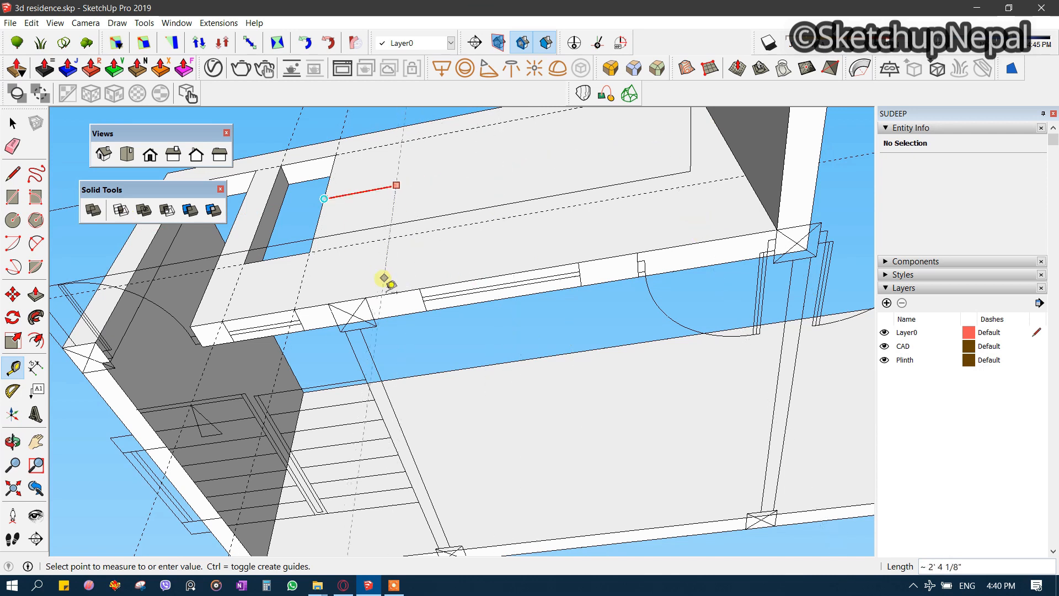
pyautogui.click(425, 287)
pyautogui.click(425, 202)
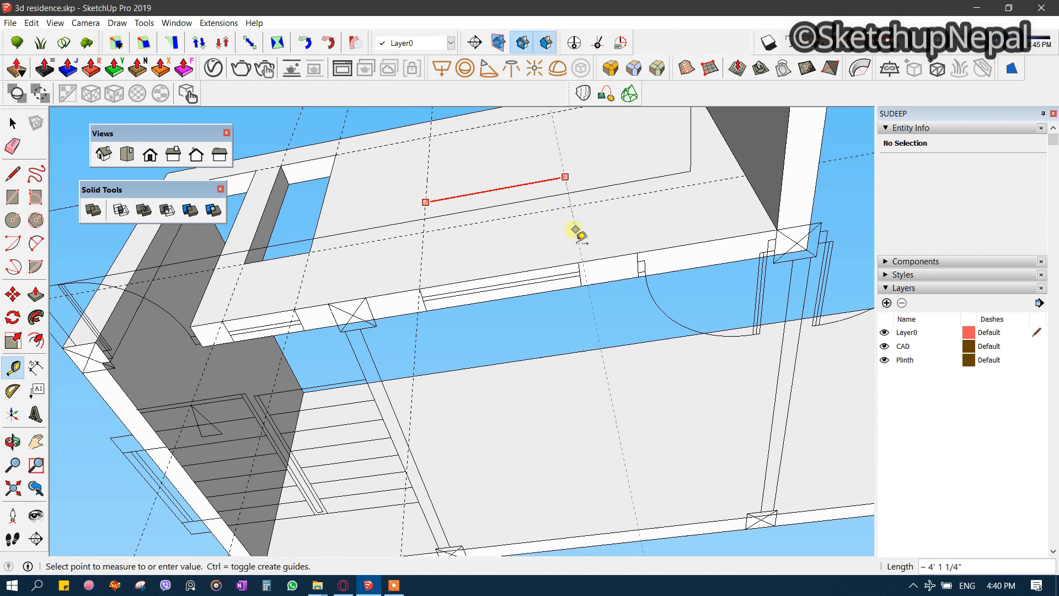
# - Draw the wider window's rectangle between its side guides, the lintel guide and the sill guide
pyautogui.moveTo(525, 215); pyautogui.dragTo(497, 196, button='middle')
pyautogui.press('r')
pyautogui.click(481, 188)
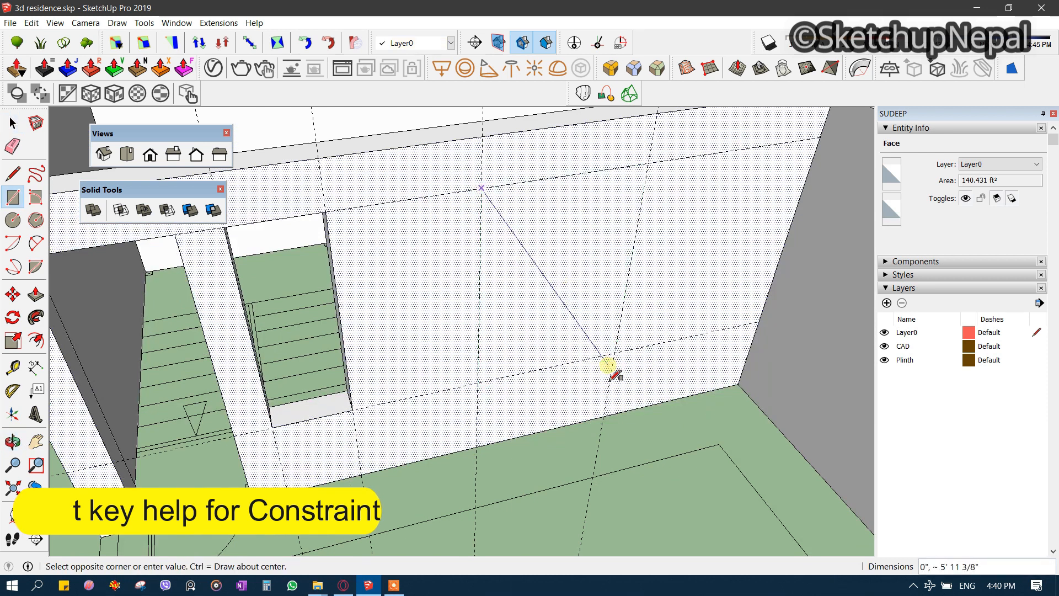
pyautogui.click(614, 352)
# - Try to push the wider window's face 3 3/8" into the wall and undo it
pyautogui.press('space')
pyautogui.click(594, 316)
pyautogui.press('p')
pyautogui.moveTo(606, 312); pyautogui.dragTo(603, 319)
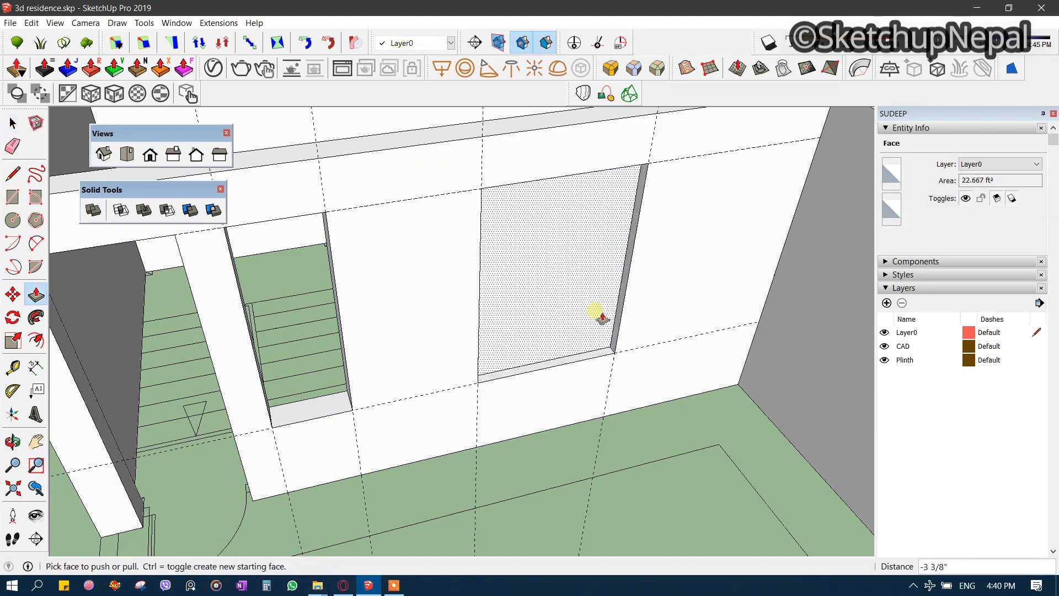
pyautogui.press('Return')
pyautogui.hotkey('ctrl', 'z')
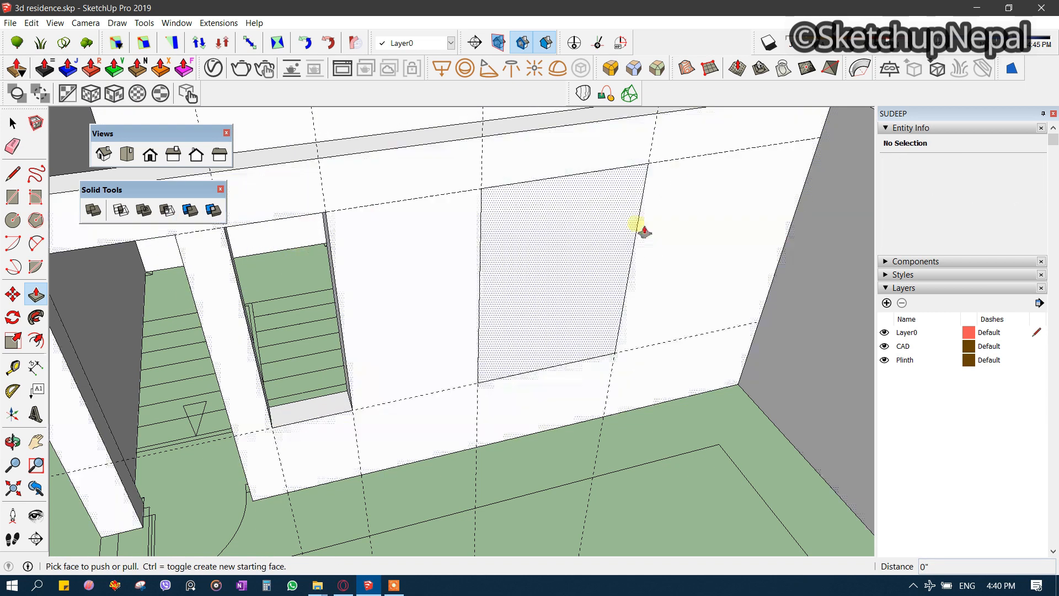
# - Push the wider window's face through the wall to cut the opening
pyautogui.click(537, 247)
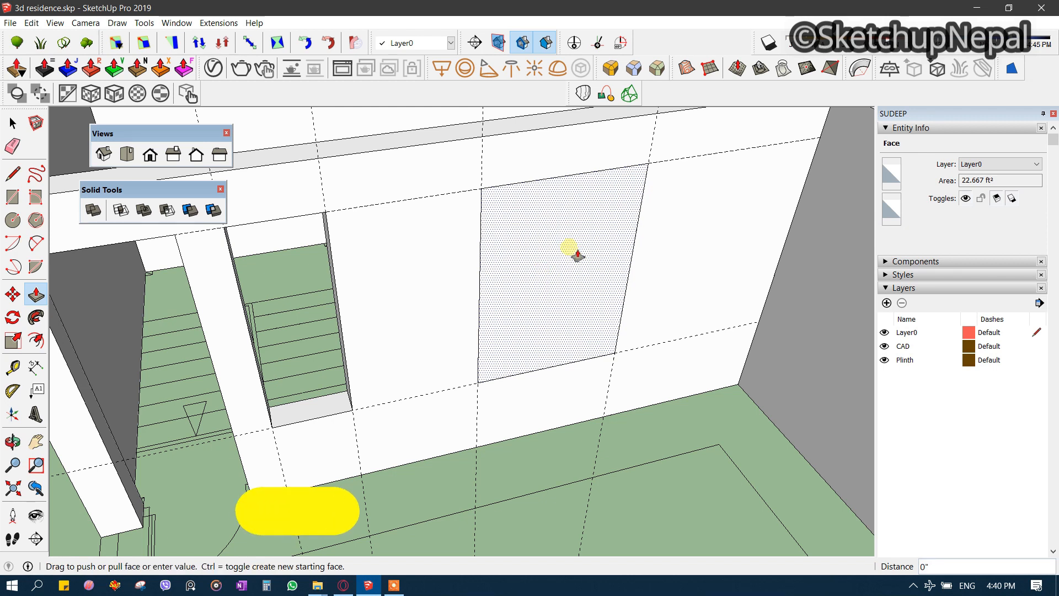
pyautogui.doubleClick(568, 245)
pyautogui.scroll(-5, 525, 383)
# - Draw lines on the wall's underside to mark the section between the inner corner column and the next column
pyautogui.moveTo(525, 383); pyautogui.dragTo(693, 130, button='middle')
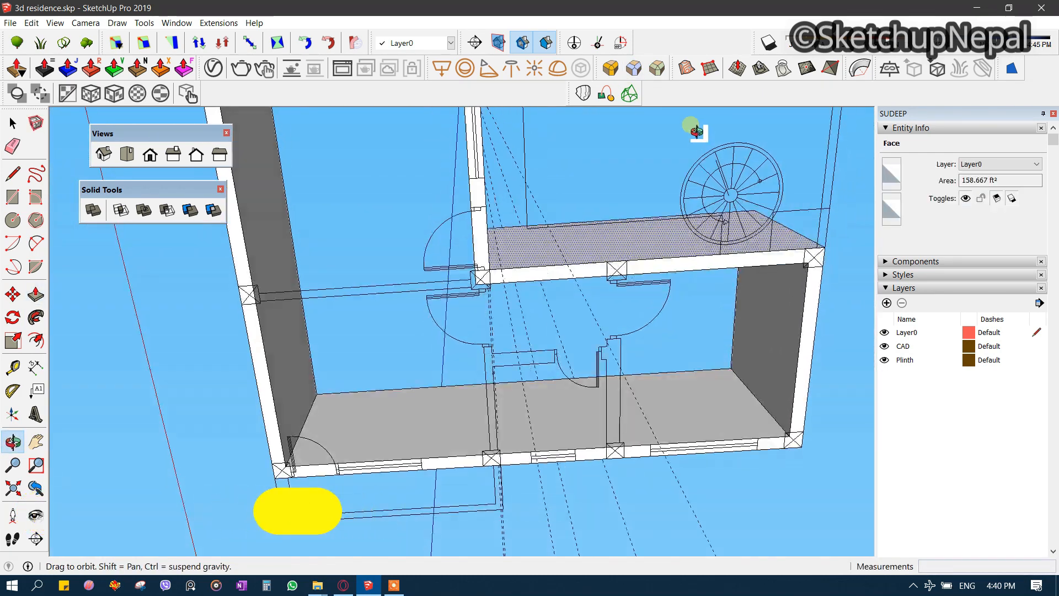
pyautogui.press('space')
pyautogui.scroll(8, 621, 239)
pyautogui.click(586, 287)
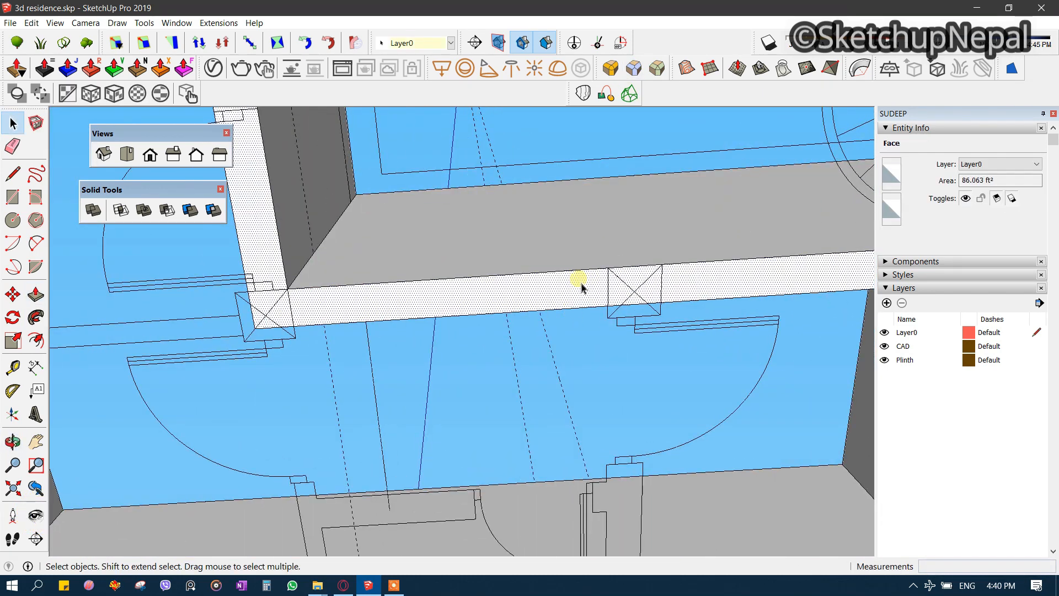
pyautogui.scroll(1, 582, 285)
pyautogui.press('l')
pyautogui.click(608, 266)
pyautogui.click(608, 307)
pyautogui.click(261, 331)
# - Push the section between the two columns up 9' 4" and erase the leftover face at the wall top
pyautogui.press('space')
pyautogui.click(400, 308)
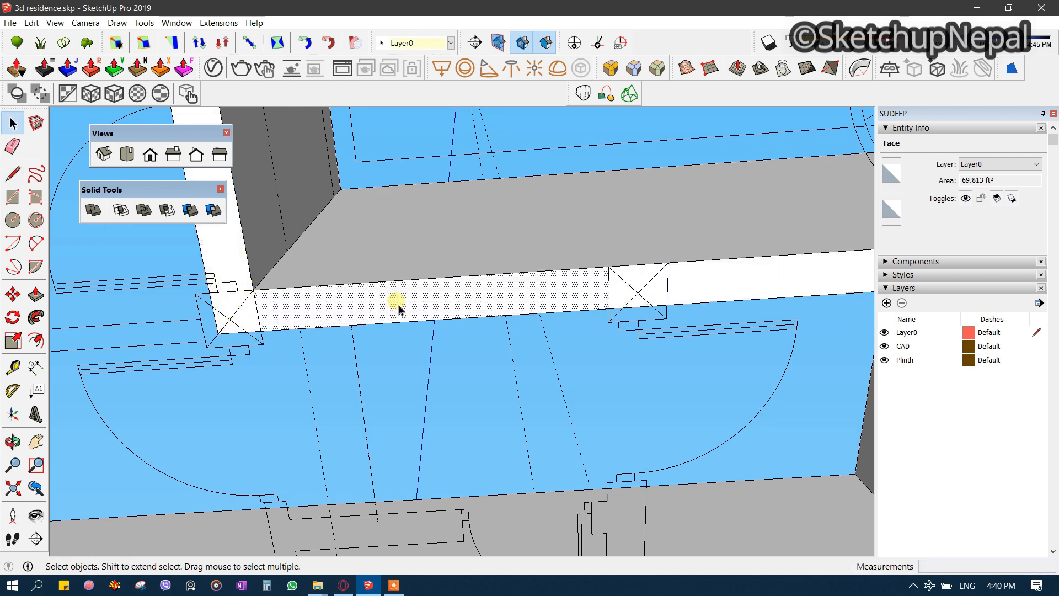
pyautogui.press('p')
pyautogui.click(402, 314)
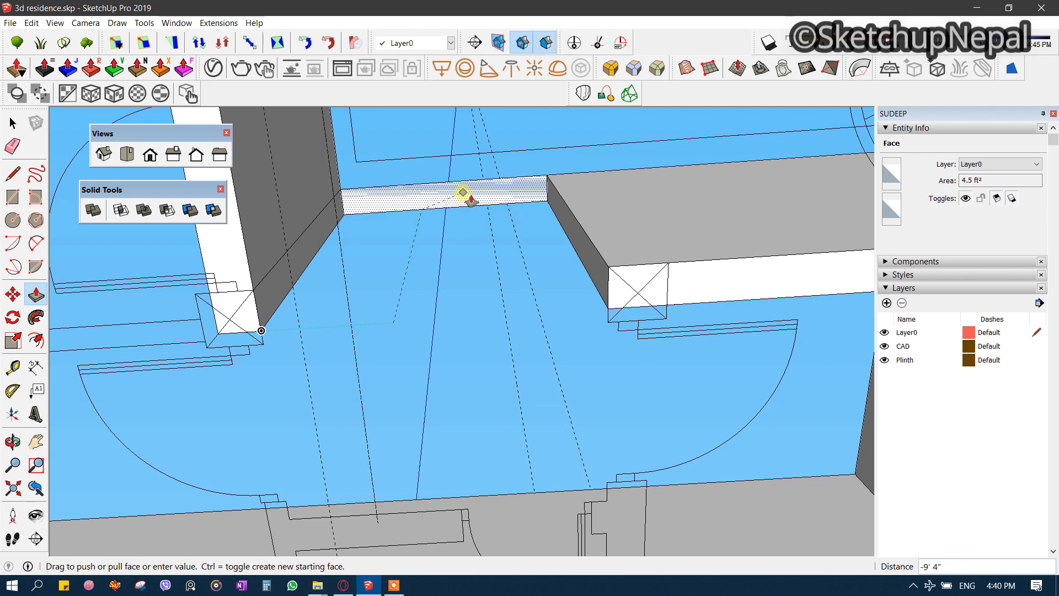
pyautogui.click(463, 194)
pyautogui.press('e')
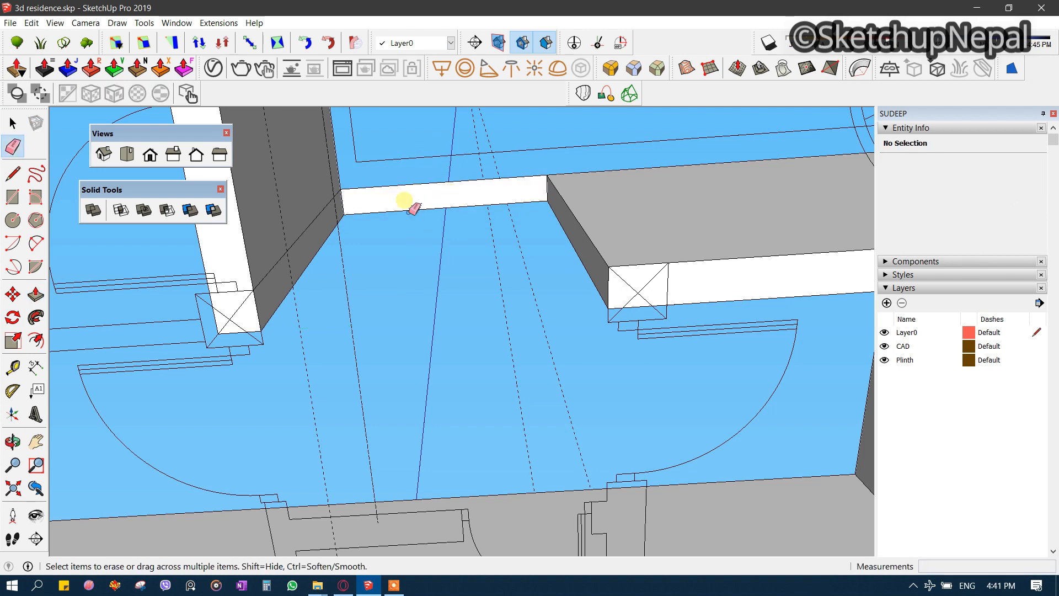
pyautogui.click(411, 185)
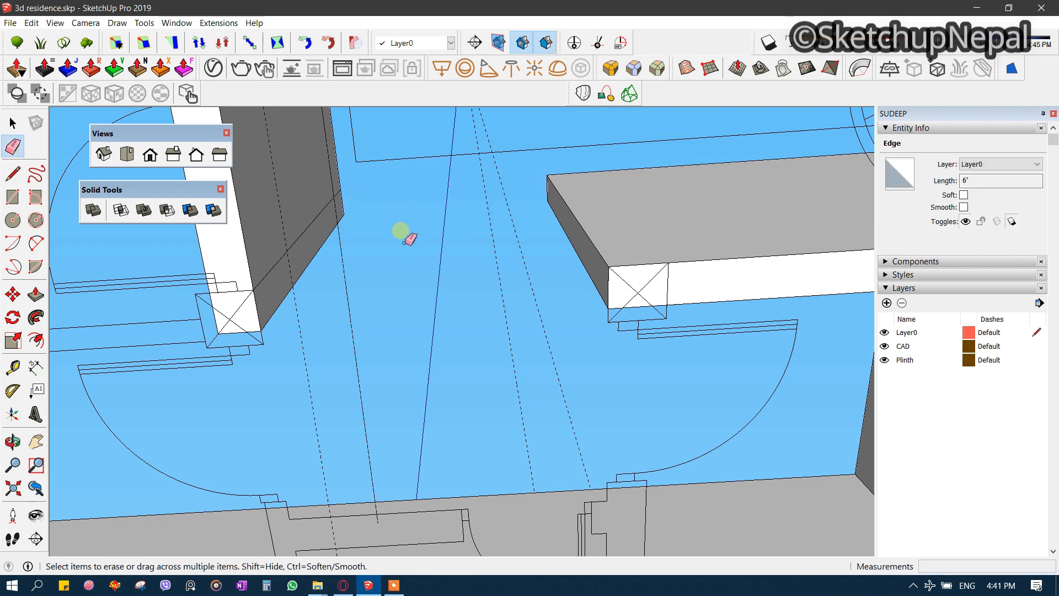
# - Extend the cut end of the windowed wall 10' 1" to meet the far exterior wall
pyautogui.moveTo(402, 234)
pyautogui.mouseDown(button='middle')
pyautogui.moveTo(716, 225)
pyautogui.moveTo(689, 286)
pyautogui.moveTo(617, 314)
pyautogui.moveTo(641, 442)
pyautogui.moveTo(683, 381)
pyautogui.moveTo(670, 313)
pyautogui.moveTo(563, 284)
pyautogui.moveTo(736, 395)
pyautogui.moveTo(580, 320)
pyautogui.mouseUp(button='middle')
pyautogui.press('space')
pyautogui.click(605, 323)
pyautogui.press('p')
pyautogui.moveTo(568, 335); pyautogui.dragTo(279, 386)
pyautogui.scroll(4, 629, 347)
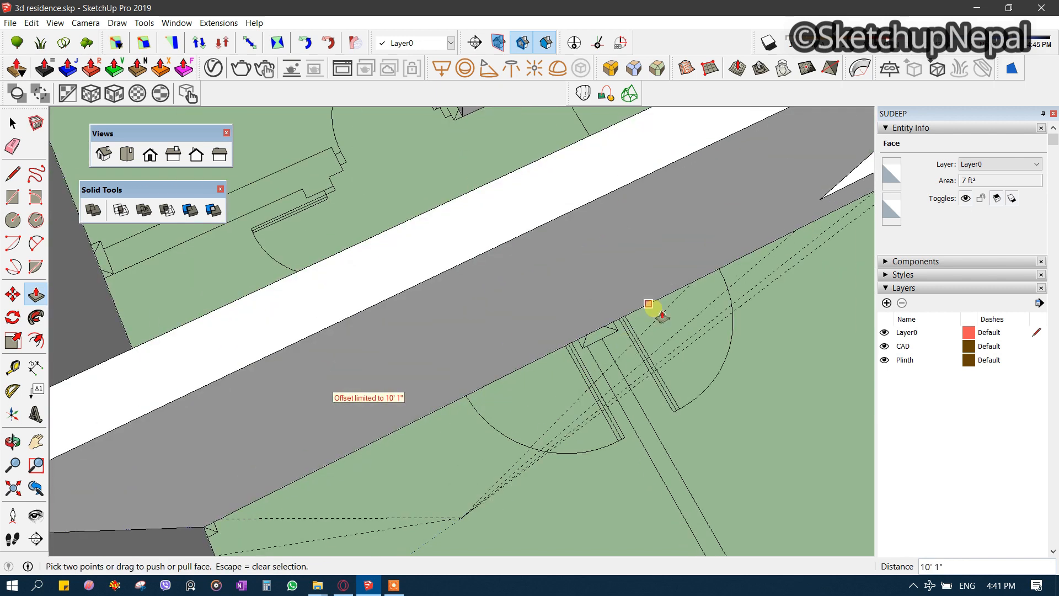
pyautogui.scroll(2, 605, 326)
pyautogui.scroll(-3, 584, 377)
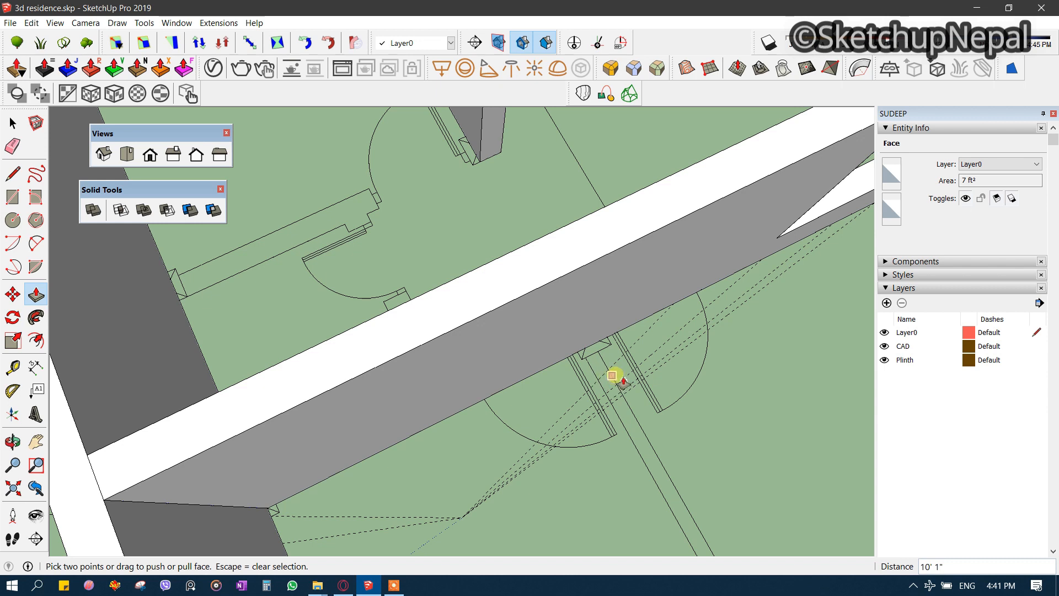
pyautogui.scroll(-3, 635, 296)
pyautogui.scroll(3, 397, 378)
pyautogui.press('e')
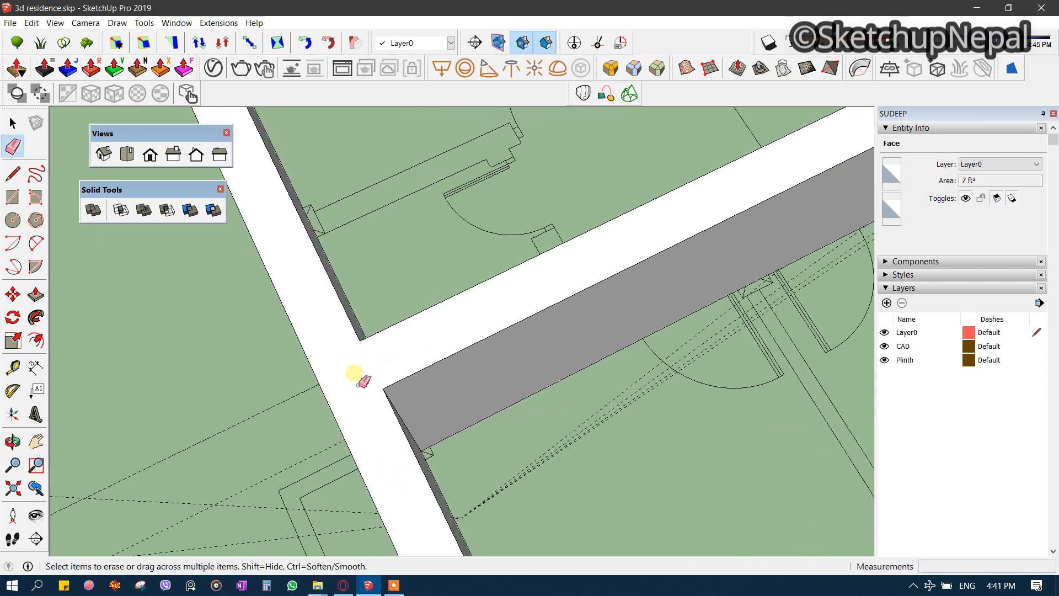
# - Copy the vertical end edge of the short wall to the other side of its column in the plan
pyautogui.scroll(-5, 384, 388)
pyautogui.moveTo(485, 317); pyautogui.dragTo(684, 231, button='middle')
pyautogui.scroll(4, 443, 229)
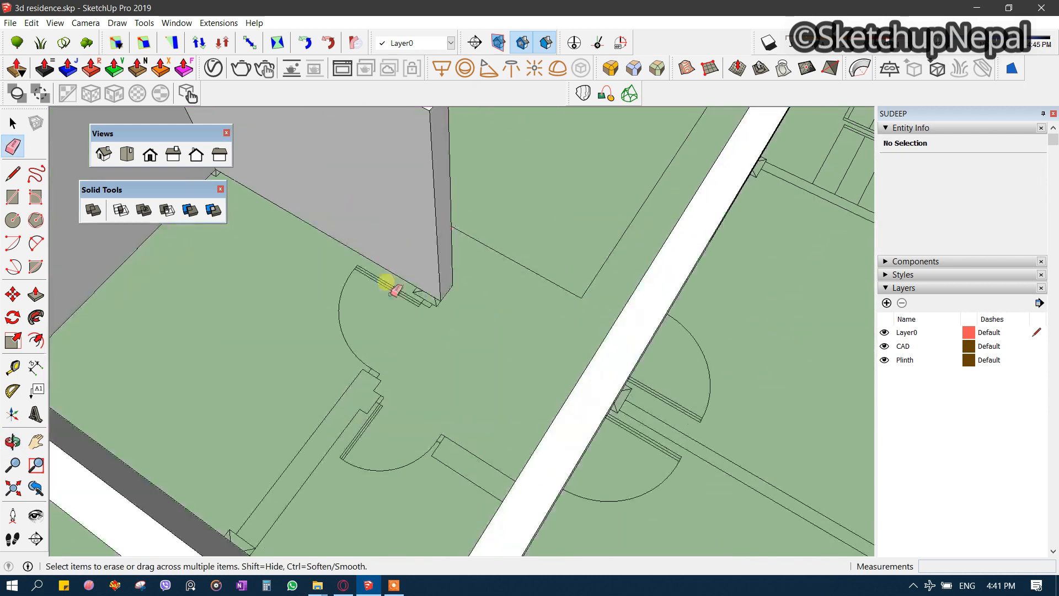
pyautogui.scroll(-3, 602, 353)
pyautogui.press('space')
pyautogui.click(598, 331)
pyautogui.scroll(2, 588, 331)
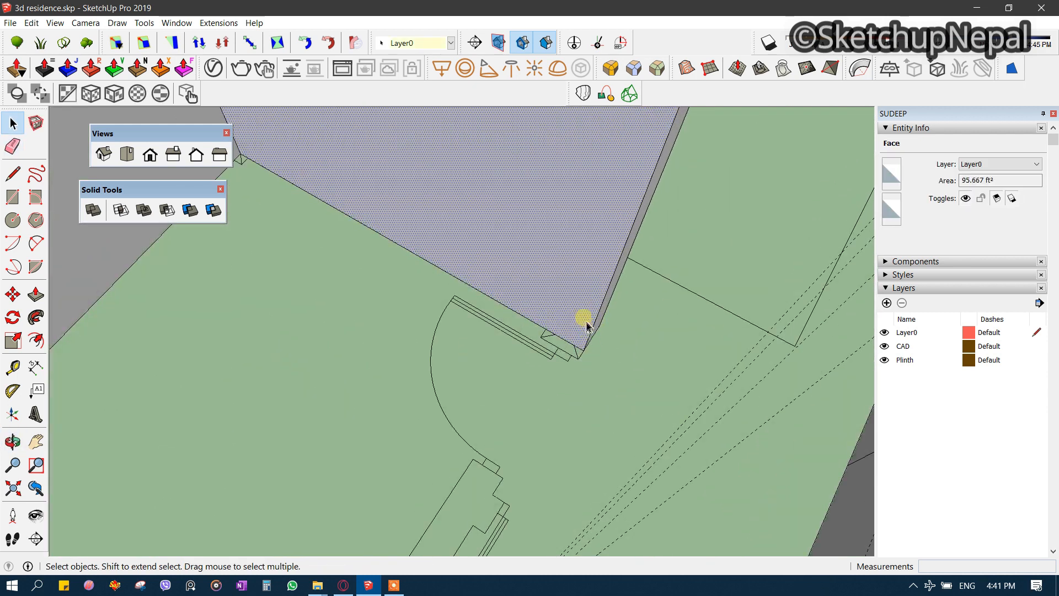
pyautogui.press('m')
pyautogui.scroll(2, 585, 345)
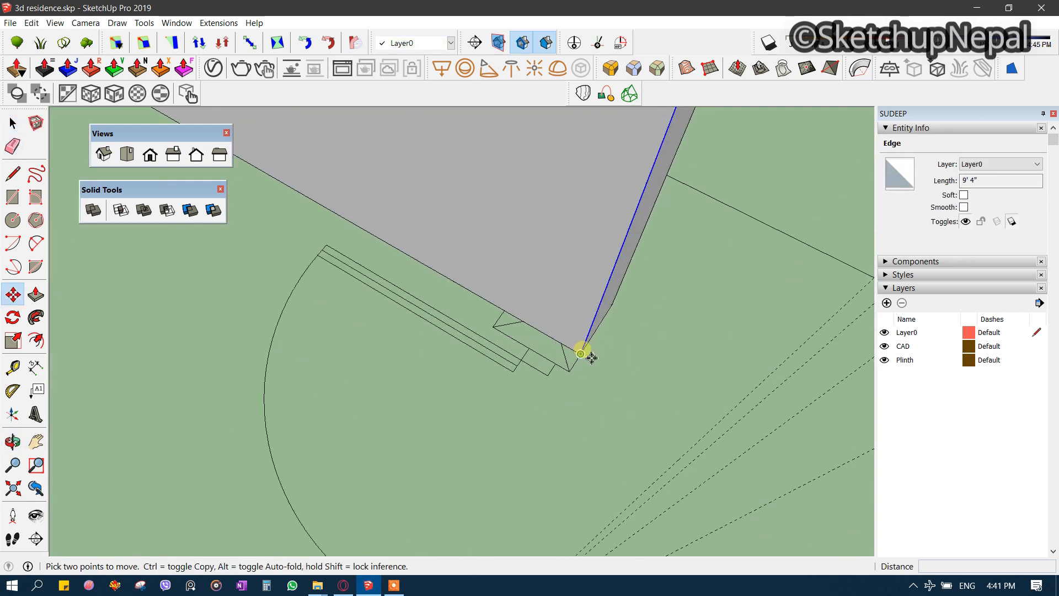
pyautogui.click(582, 354)
pyautogui.press('ctrl')
pyautogui.click(515, 319)
pyautogui.press('space')
# - Pull the marked strip at the short wall's end out to meet the opposite exterior wall
pyautogui.scroll(-3, 584, 216)
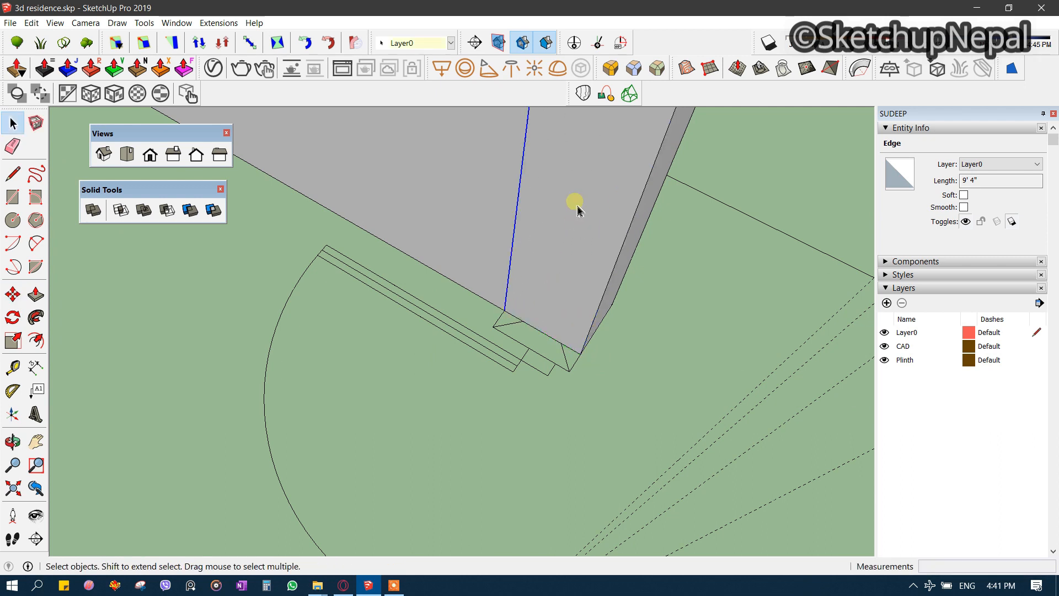
pyautogui.click(579, 222)
pyautogui.press('p')
pyautogui.scroll(-2, 580, 216)
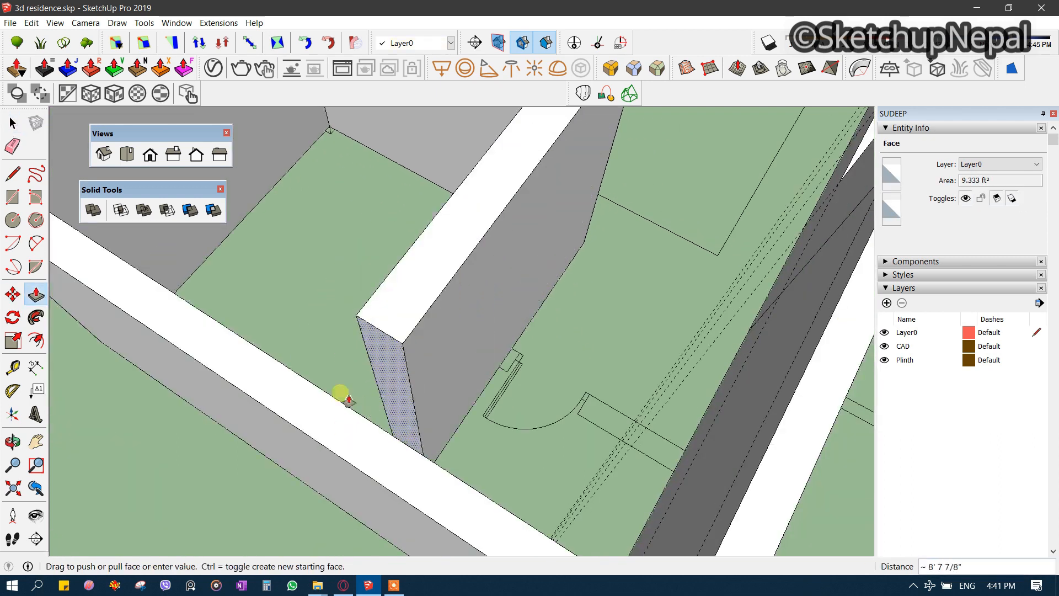
pyautogui.click(274, 362)
pyautogui.scroll(2, 326, 389)
pyautogui.click(326, 388)
pyautogui.click(328, 384)
pyautogui.hotkey('ctrl', 'z')
pyautogui.click(336, 390)
pyautogui.click(336, 390)
pyautogui.press('e')
# - Copy the wall's vertical edge along its face to the near line of the unbuilt partition in the plan
pyautogui.moveTo(342, 392)
pyautogui.mouseDown(button='middle')
pyautogui.moveTo(562, 383)
pyautogui.moveTo(374, 395)
pyautogui.moveTo(516, 303)
pyautogui.moveTo(412, 333)
pyautogui.moveTo(336, 291)
pyautogui.mouseUp(button='middle')
pyautogui.press('space')
pyautogui.click(330, 340)
pyautogui.click(157, 456)
pyautogui.press('m')
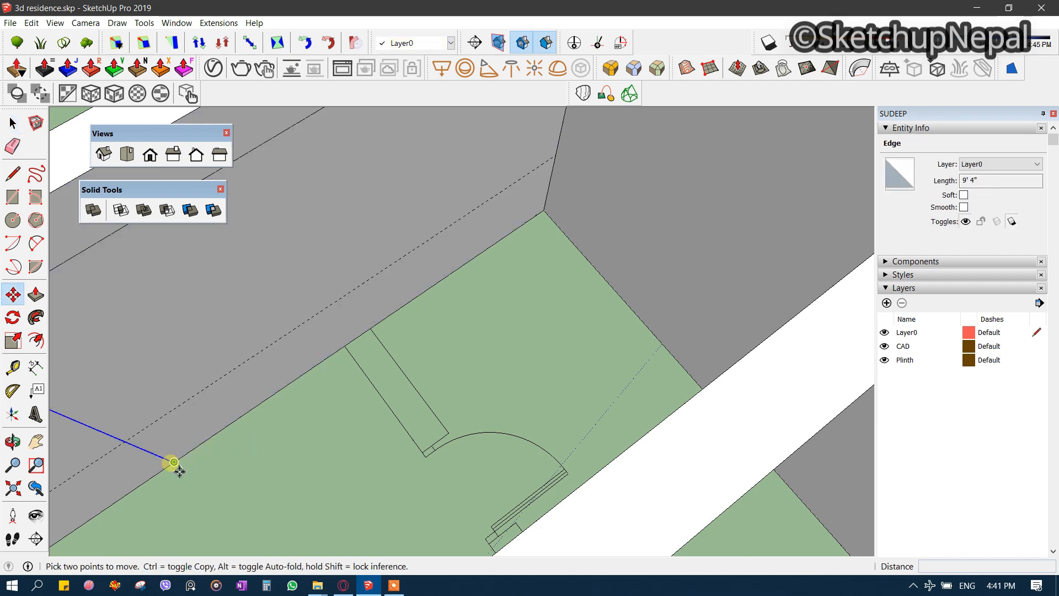
pyautogui.click(174, 462)
pyautogui.press('ctrl')
pyautogui.click(344, 346)
# - Copy the new vertical edge across to the partition's far plan line, marking a strip on the wall face
pyautogui.scroll(2, 338, 347)
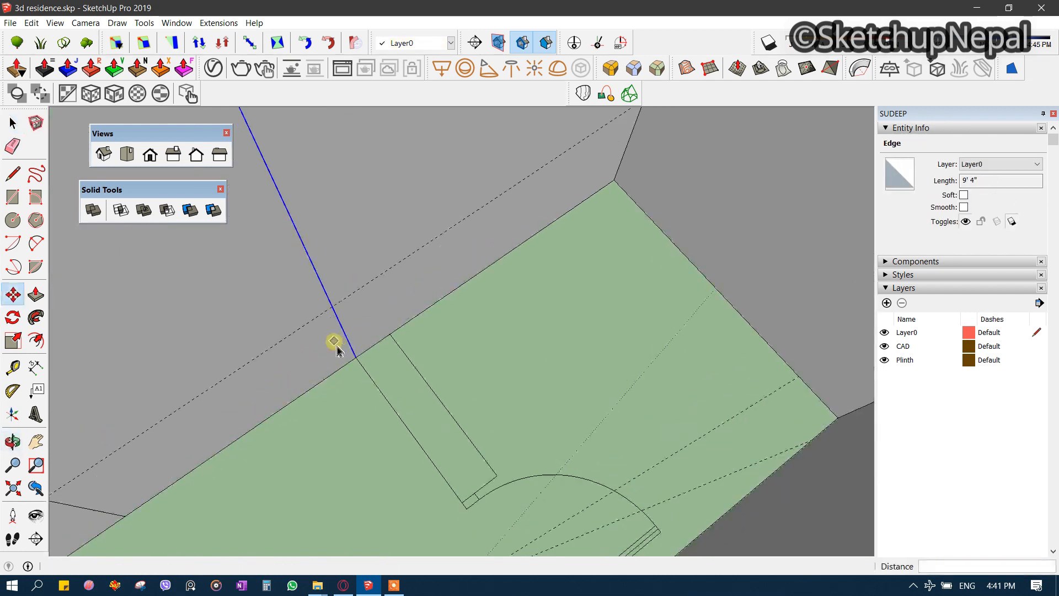
pyautogui.press('space')
pyautogui.press('m')
pyautogui.click(375, 341)
pyautogui.press('ctrl')
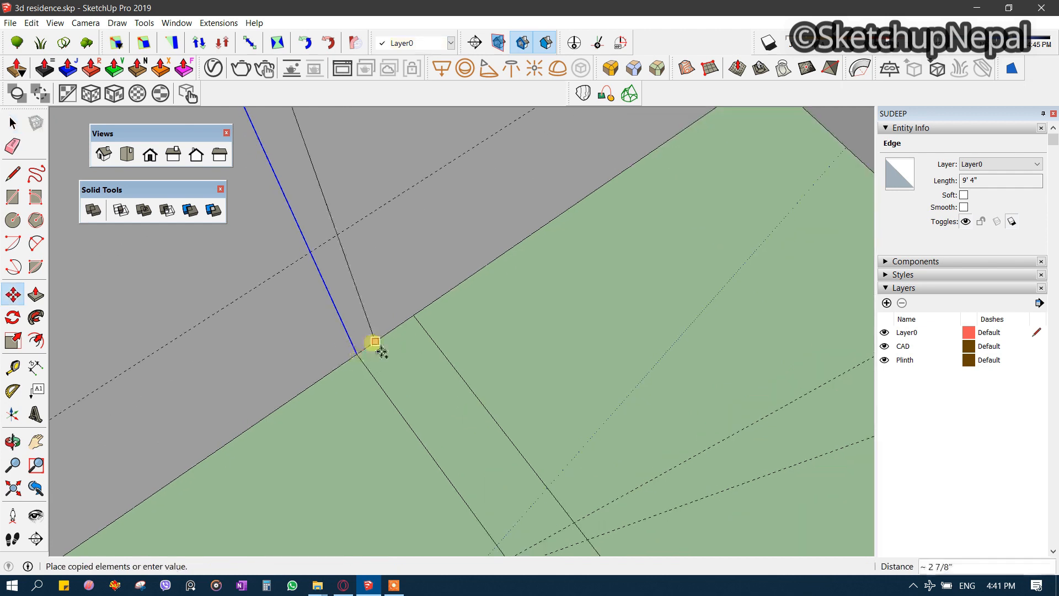
pyautogui.click(409, 315)
# - Pull the marked strip out 6' to build the partition up to the opposite wall
pyautogui.press('space')
pyautogui.click(398, 304)
pyautogui.scroll(-4, 395, 300)
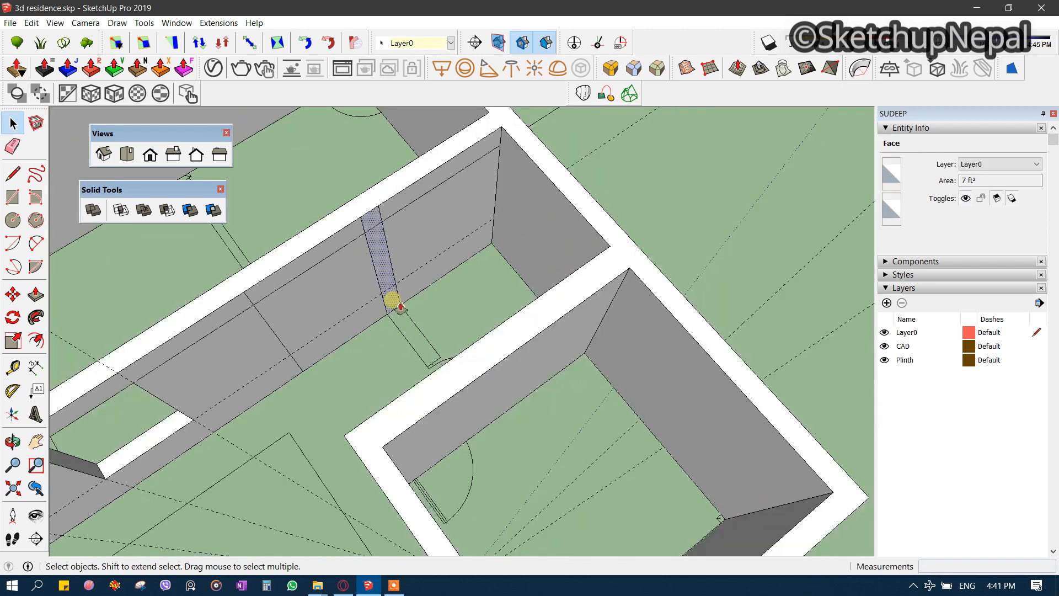
pyautogui.press('p')
pyautogui.click(395, 300)
pyautogui.click(468, 348)
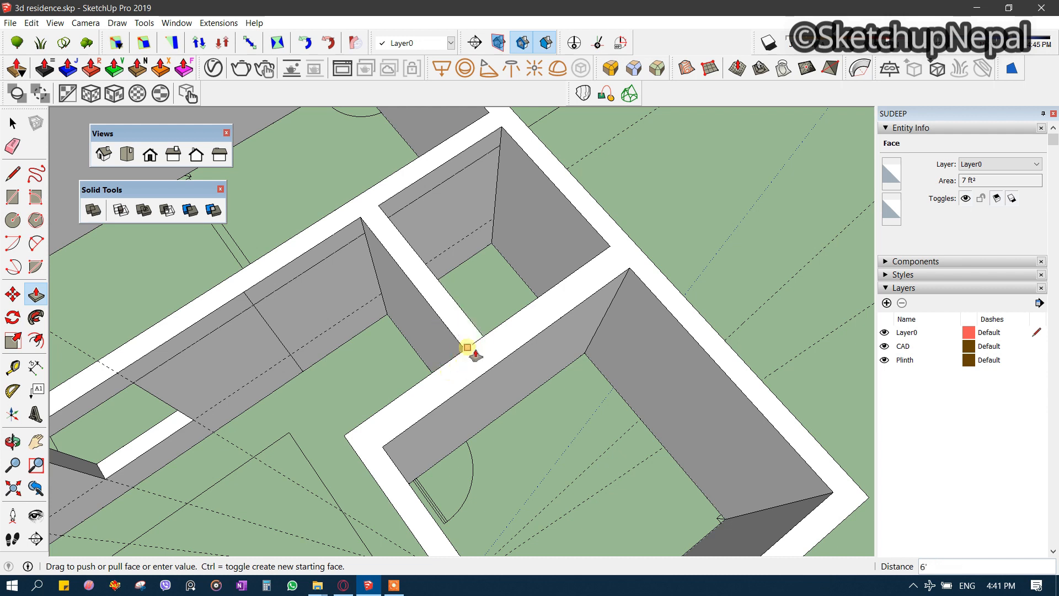
# - Draw lines across the windowed wall's underside at the column edge and the door jamb to outline the door opening
pyautogui.moveTo(470, 346)
pyautogui.mouseDown(button='middle')
pyautogui.moveTo(551, 196)
pyautogui.moveTo(610, 313)
pyautogui.moveTo(571, 250)
pyautogui.moveTo(513, 309)
pyautogui.moveTo(421, 355)
pyautogui.moveTo(446, 166)
pyautogui.moveTo(570, 291)
pyautogui.moveTo(270, 513)
pyautogui.moveTo(338, 185)
pyautogui.moveTo(357, 220)
pyautogui.mouseUp(button='middle')
pyautogui.press('e')
pyautogui.scroll(3, 380, 303)
pyautogui.scroll(-5, 379, 303)
pyautogui.scroll(5, 371, 331)
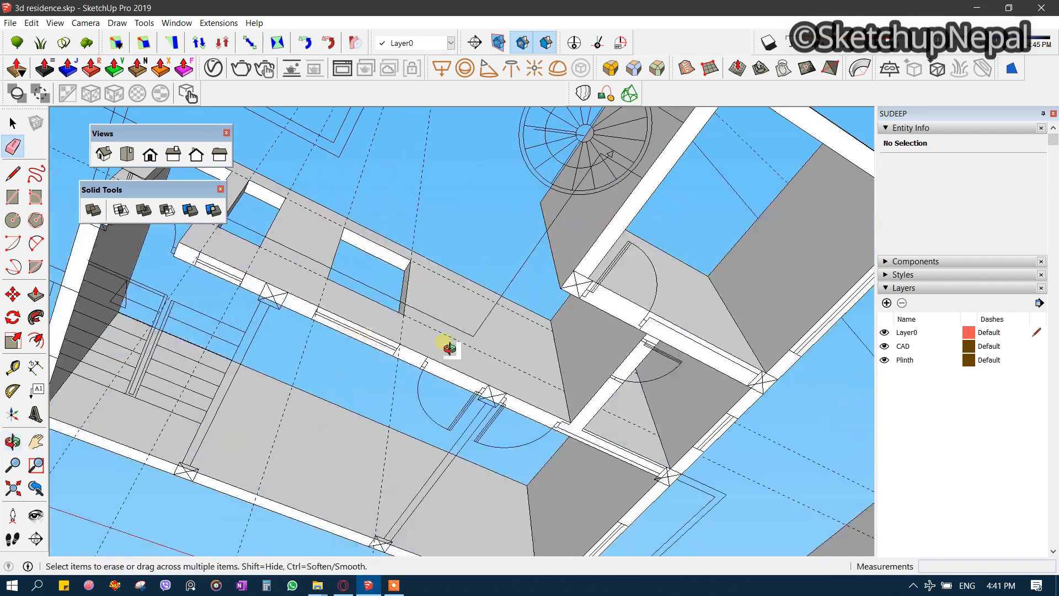
pyautogui.press('space')
pyautogui.scroll(-2, 392, 359)
pyautogui.click(506, 357)
pyautogui.press('l')
pyautogui.scroll(4, 568, 364)
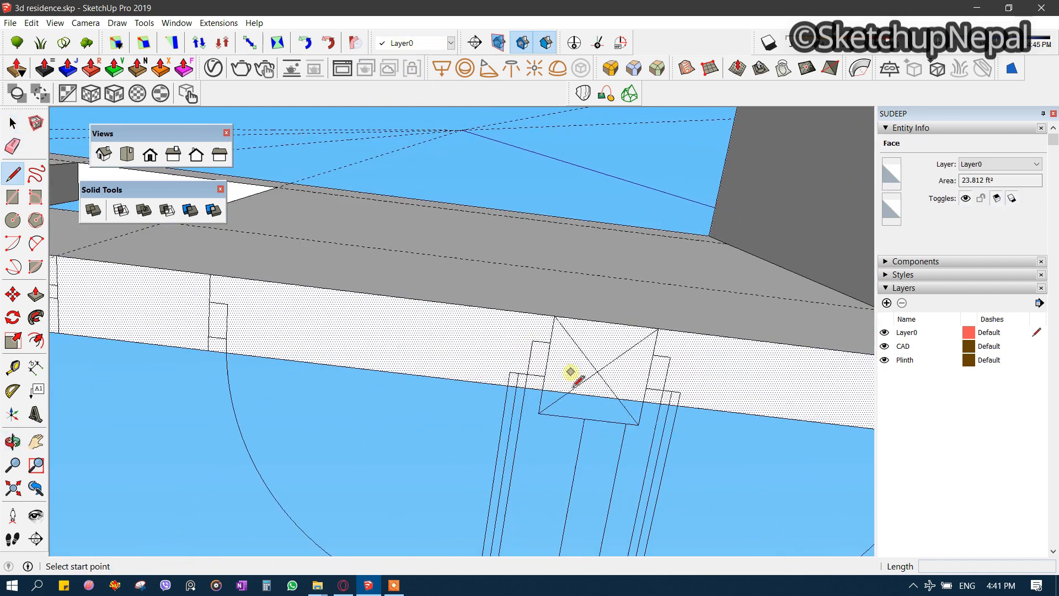
pyautogui.click(555, 315)
pyautogui.click(542, 389)
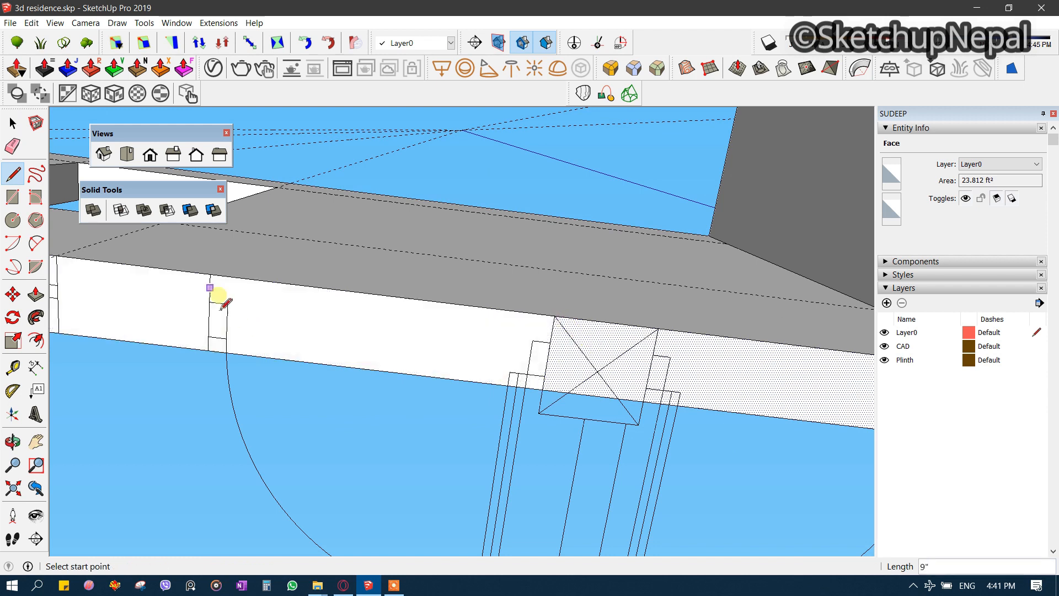
pyautogui.click(208, 350)
# - Push the outlined door face up into the windowed wall to cut the opening beside the column
pyautogui.press('space')
pyautogui.click(414, 331)
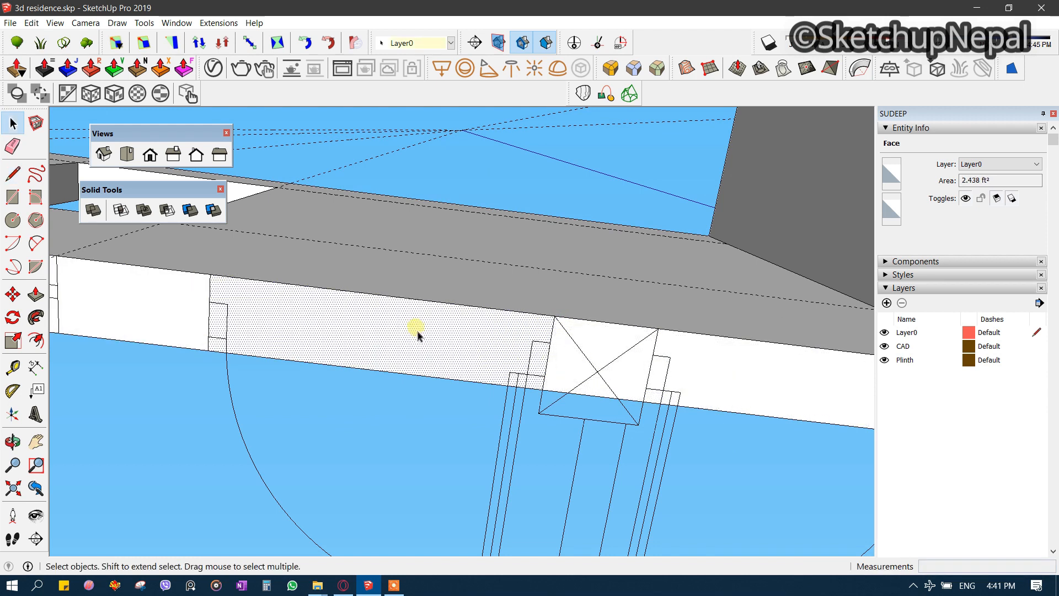
pyautogui.press('p')
pyautogui.click(417, 288)
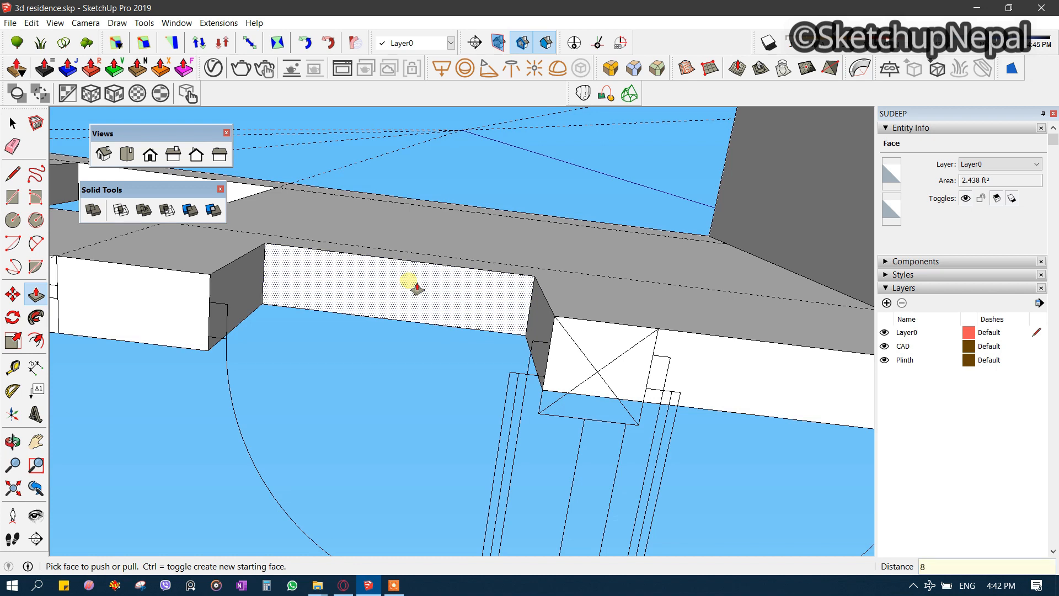
pyautogui.press('Return')
# - Outline the next door on the adjoining wall's underside with lines across it at the jamb and the column edge
pyautogui.scroll(-2, 417, 278)
pyautogui.moveTo(418, 275); pyautogui.dragTo(517, 327, button='middle')
pyautogui.scroll(1, 712, 359)
pyautogui.press('space')
pyautogui.keyDown('shift'); pyautogui.moveTo(723, 362); pyautogui.dragTo(475, 276, button='middle'); pyautogui.keyUp('shift')
pyautogui.click(588, 298)
pyautogui.press('l')
pyautogui.scroll(2, 610, 179)
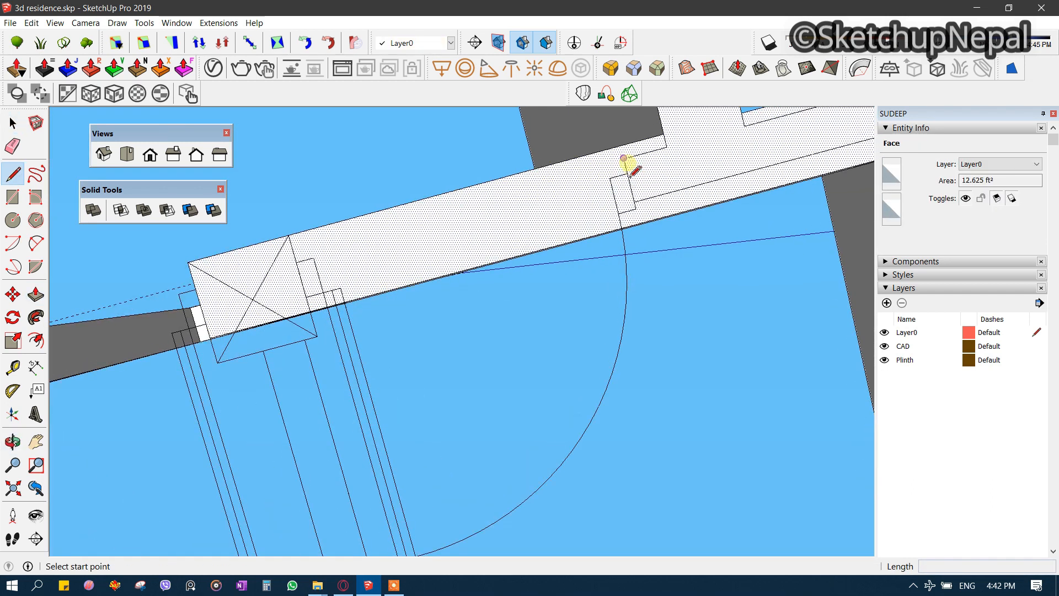
pyautogui.click(624, 158)
pyautogui.scroll(1, 622, 149)
pyautogui.press('Escape')
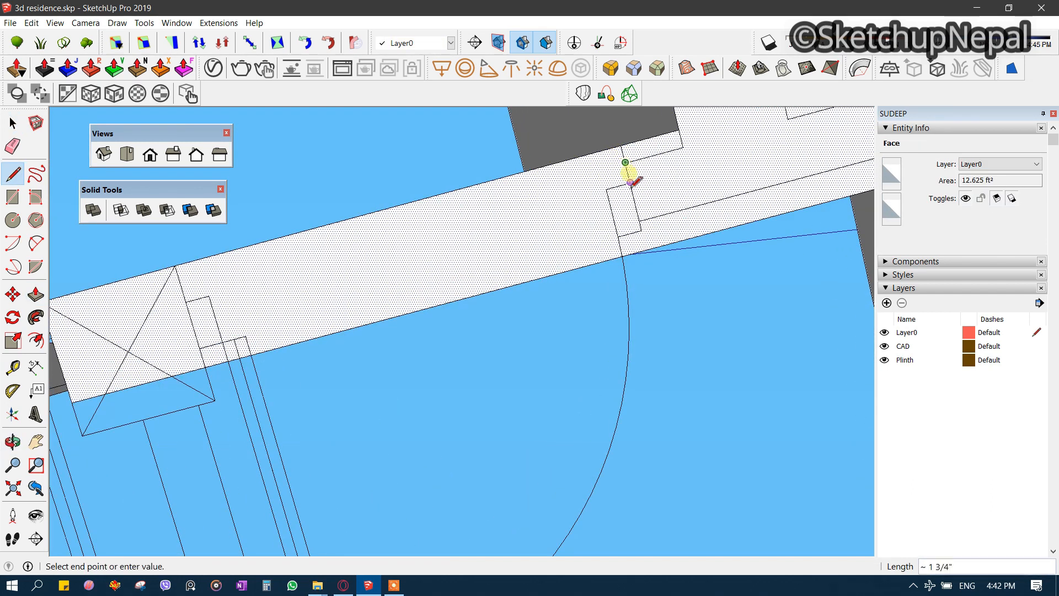
pyautogui.click(647, 250)
pyautogui.scroll(2, 492, 251)
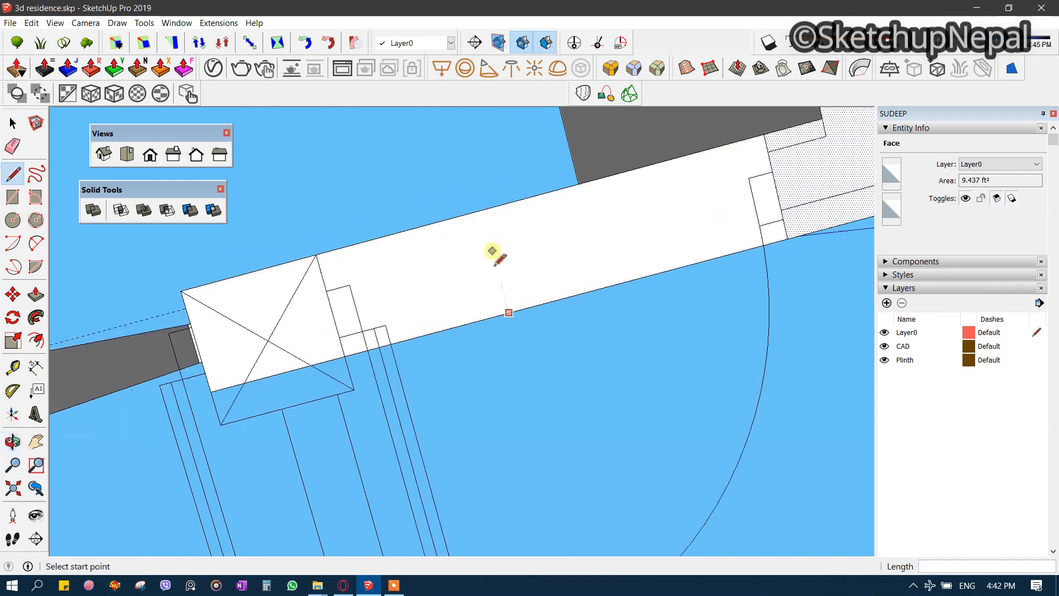
pyautogui.click(318, 254)
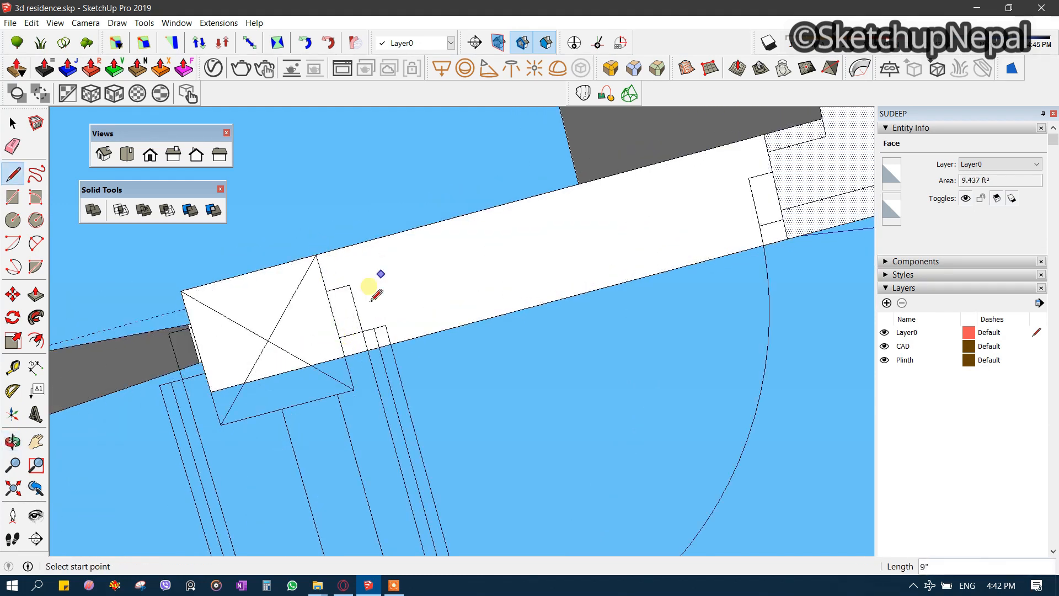
# - Push the second outlined door face up 8' 2" to cut its opening beside the column
pyautogui.moveTo(371, 300); pyautogui.dragTo(546, 394, button='middle')
pyautogui.press('space')
pyautogui.click(464, 299)
pyautogui.scroll(-2, 464, 298)
pyautogui.moveTo(464, 299); pyautogui.dragTo(474, 461, button='middle')
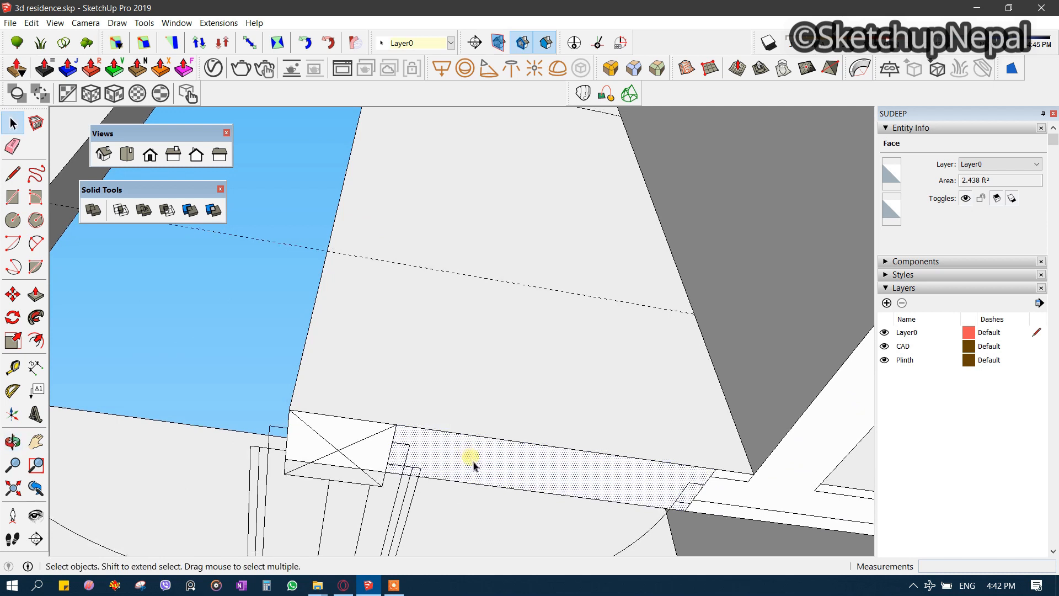
pyautogui.press('p')
pyautogui.click(474, 466)
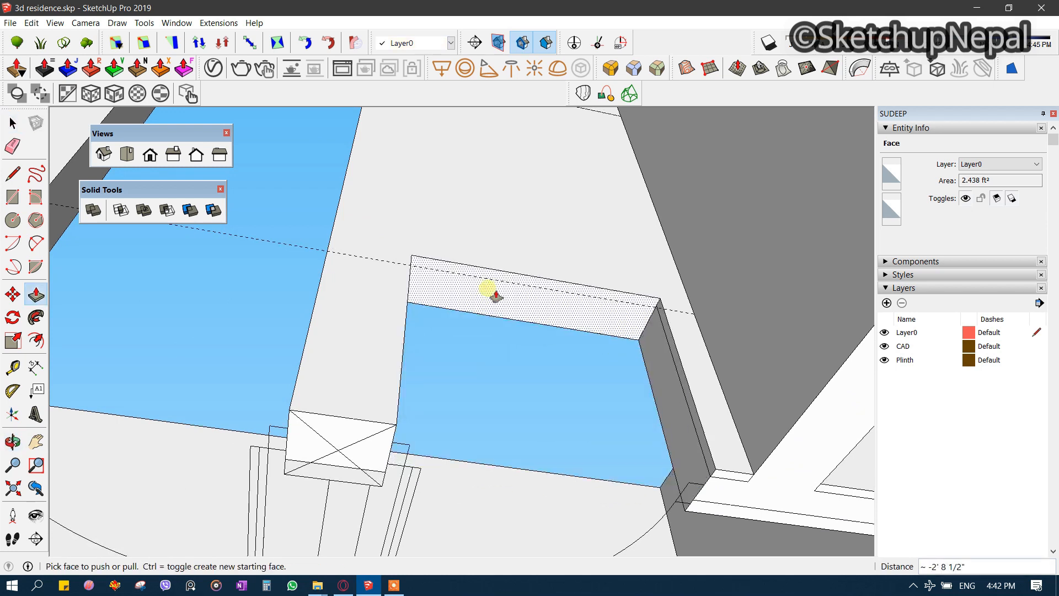
pyautogui.click(496, 294)
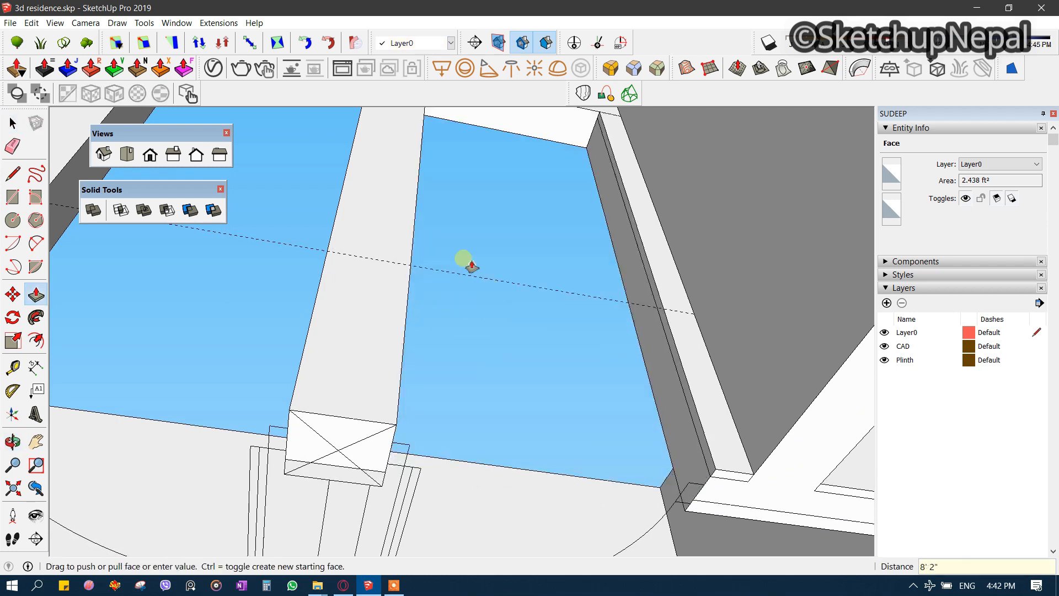
# - Outline the narrow door on the cross wall's underside with lines across it at both plan jambs
pyautogui.scroll(-8, 554, 253)
pyautogui.moveTo(558, 263); pyautogui.dragTo(759, 485, button='middle')
pyautogui.keyDown('shift'); pyautogui.moveTo(700, 271); pyautogui.dragTo(574, 395, button='middle'); pyautogui.keyUp('shift')
pyautogui.scroll(5, 469, 309)
pyautogui.click(479, 292)
pyautogui.moveTo(480, 293); pyautogui.dragTo(544, 55, button='middle')
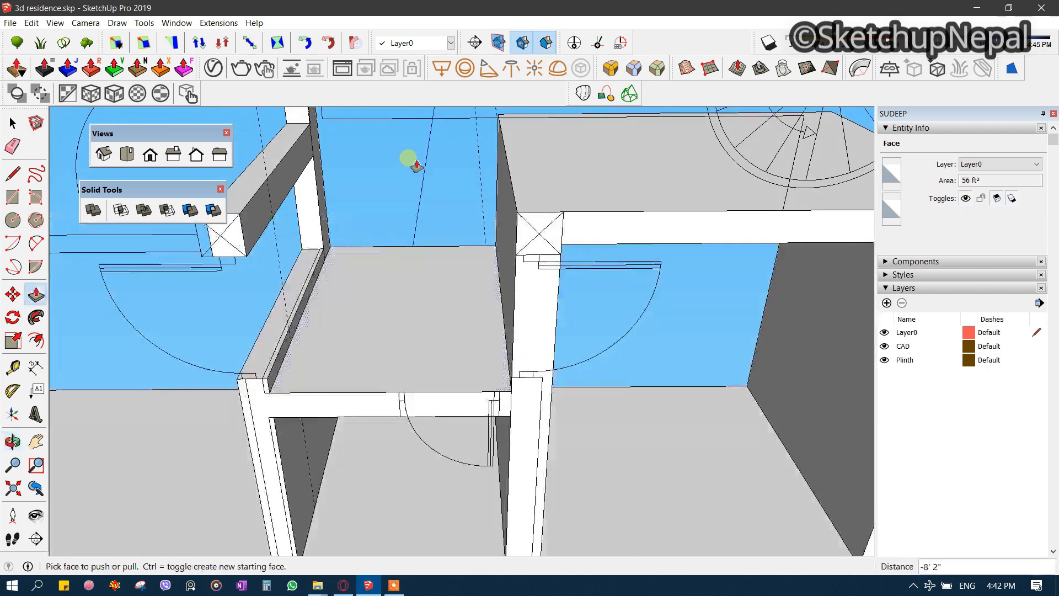
pyautogui.moveTo(416, 165); pyautogui.dragTo(436, 287, button='middle')
pyautogui.press('space')
pyautogui.click(469, 377)
pyautogui.scroll(2, 470, 378)
pyautogui.scroll(2, 541, 366)
pyautogui.press('l')
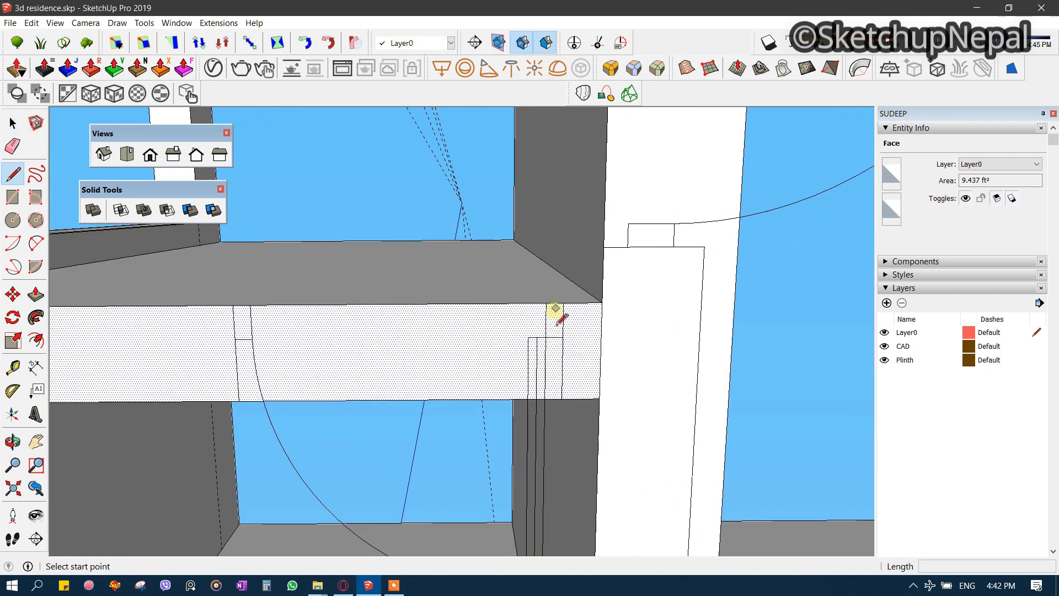
pyautogui.click(563, 319)
pyautogui.click(562, 398)
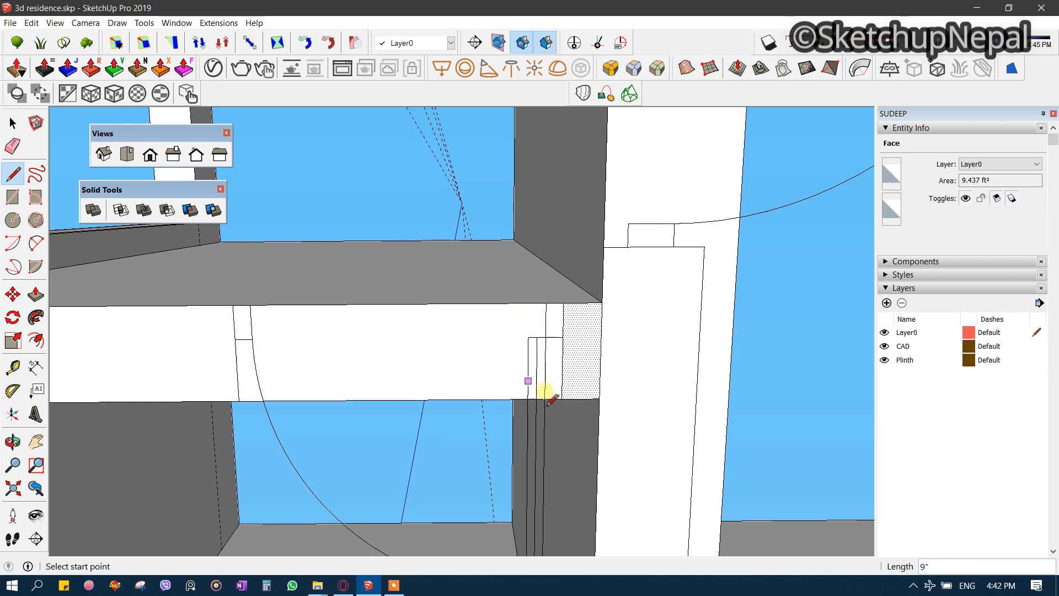
pyautogui.click(240, 401)
# - Push the narrow door's outlined face up into the cross wall to cut its opening
pyautogui.press('space')
pyautogui.click(336, 362)
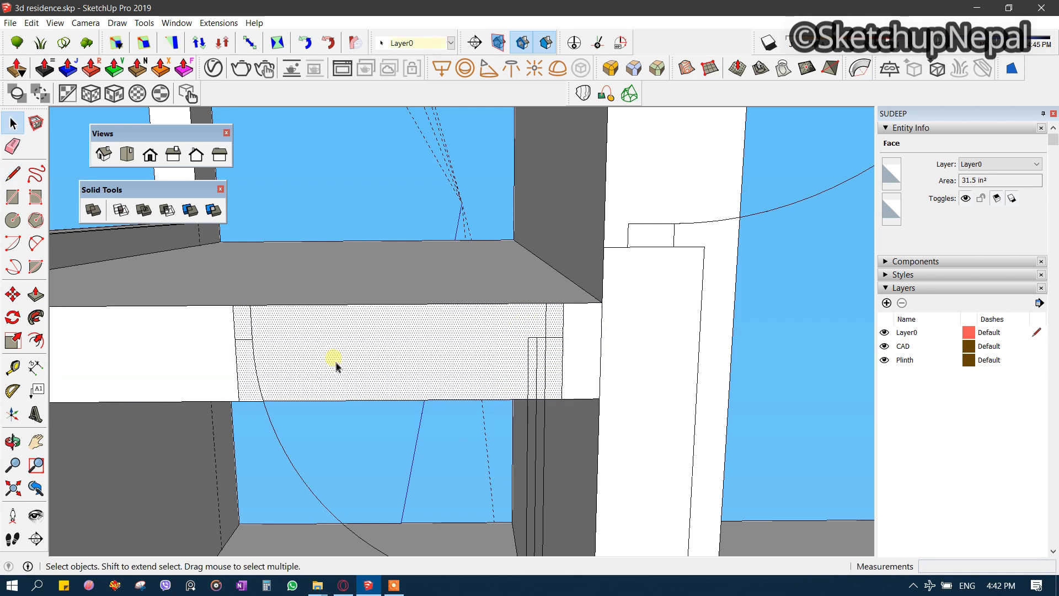
pyautogui.press('p')
pyautogui.click(346, 375)
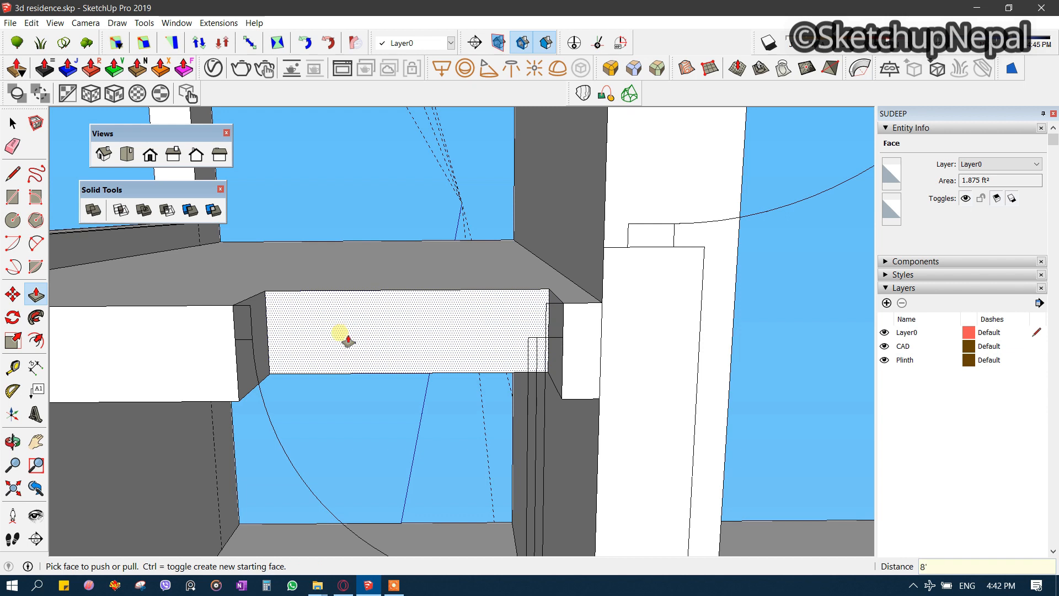
pyautogui.click(344, 337)
# - Outline the door beside the corner column with lines across the wall's underside at the jamb and the column edge
pyautogui.moveTo(342, 336); pyautogui.dragTo(469, 276, button='middle')
pyautogui.press('space')
pyautogui.click(472, 279)
pyautogui.press('l')
pyautogui.scroll(4, 386, 298)
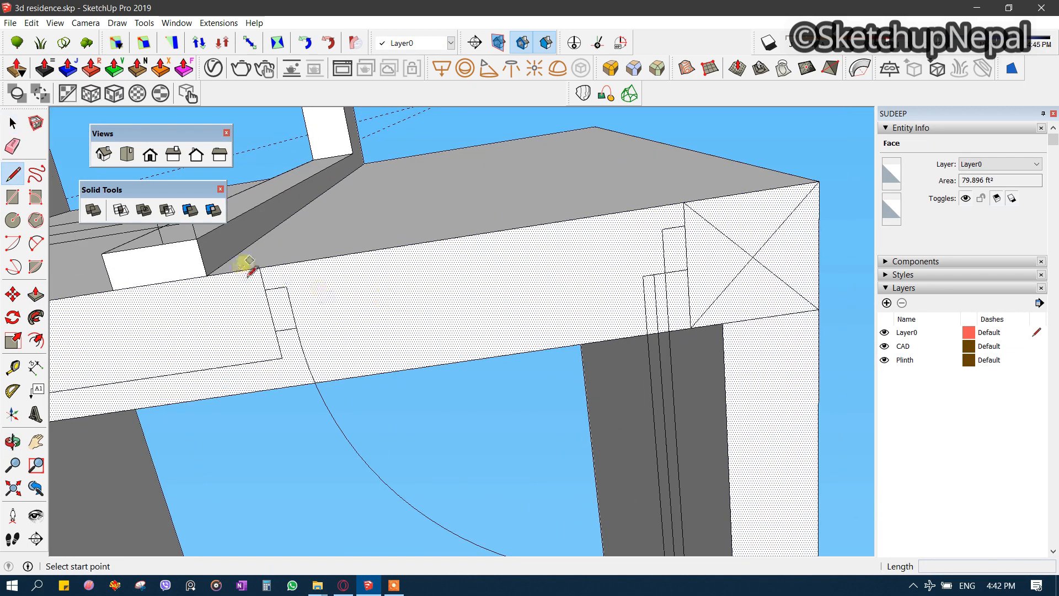
pyautogui.click(259, 268)
pyautogui.click(289, 385)
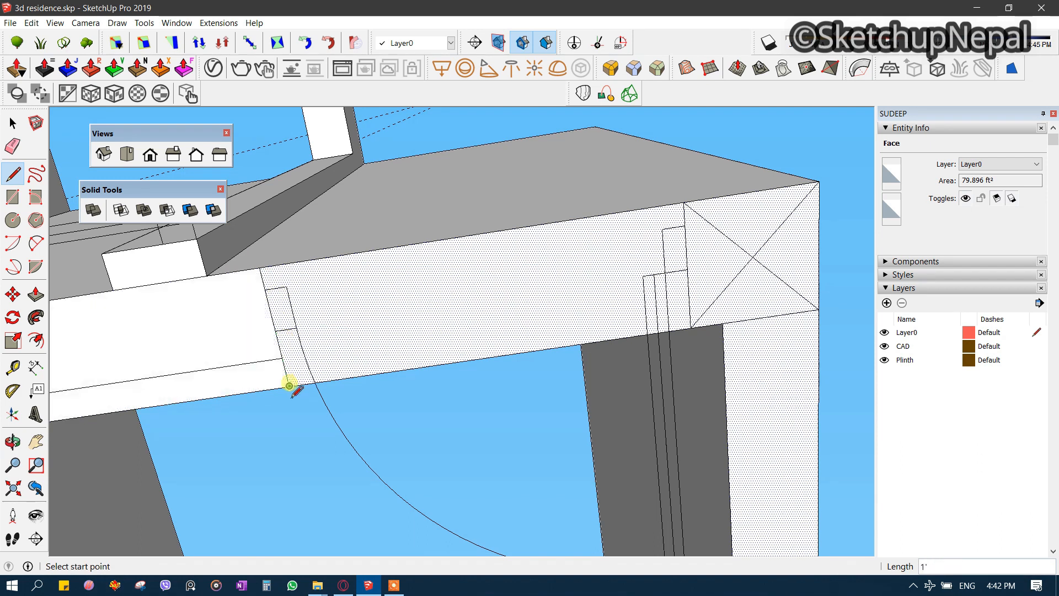
pyautogui.click(691, 328)
# - Push the door face beside the corner column up 8' 2" to cut the opening
pyautogui.press('space')
pyautogui.press('p')
pyautogui.click(521, 315)
pyautogui.click(512, 283)
pyautogui.press('Return')
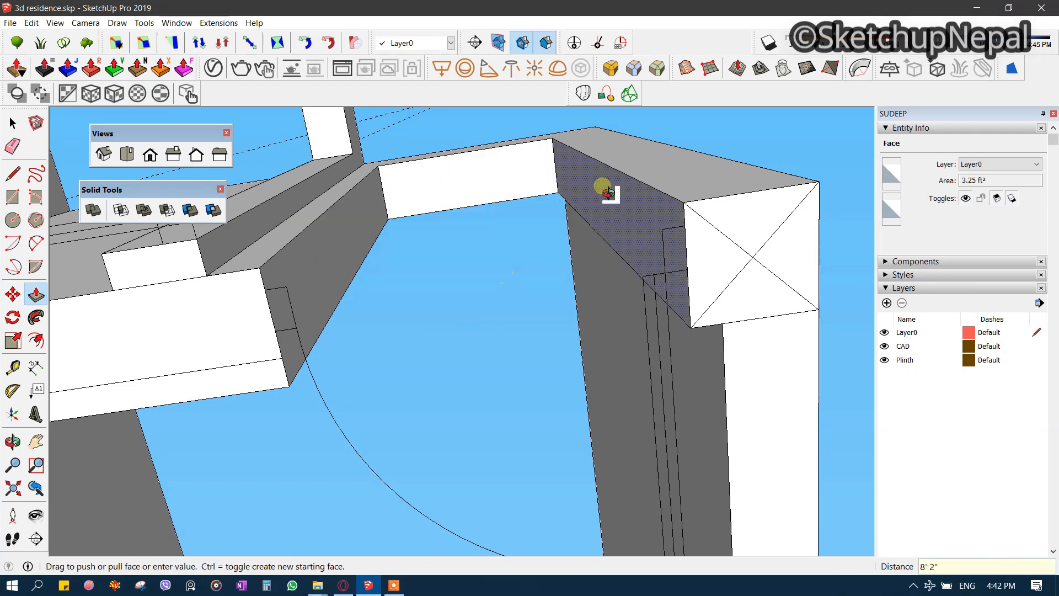
# - Place vertical guides on the exterior wall at the first window's jambs, the first one 2' 6" from the corner edge
pyautogui.moveTo(604, 189); pyautogui.dragTo(299, 534, button='middle')
pyautogui.scroll(-3, 358, 390)
pyautogui.moveTo(521, 210); pyautogui.dragTo(351, 232, button='middle')
pyautogui.scroll(-5, 470, 284)
pyautogui.scroll(-4, 464, 289)
pyautogui.moveTo(464, 290); pyautogui.dragTo(304, 297, button='middle')
pyautogui.scroll(-5, 260, 291)
pyautogui.press('space')
pyautogui.moveTo(503, 444); pyautogui.dragTo(434, 255, button='middle')
pyautogui.press('t')
pyautogui.click(217, 299)
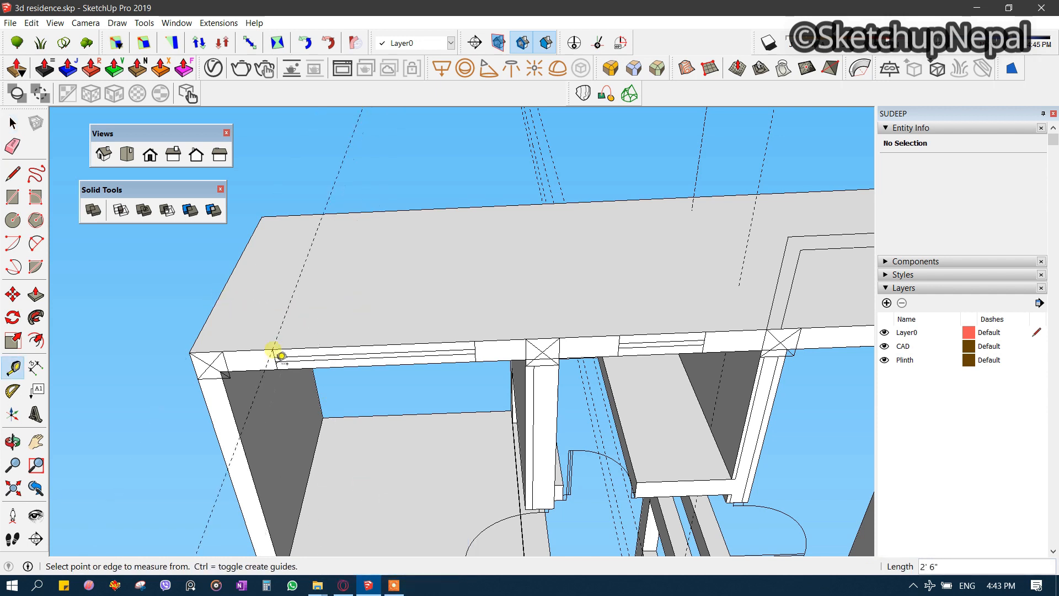
pyautogui.click(287, 307)
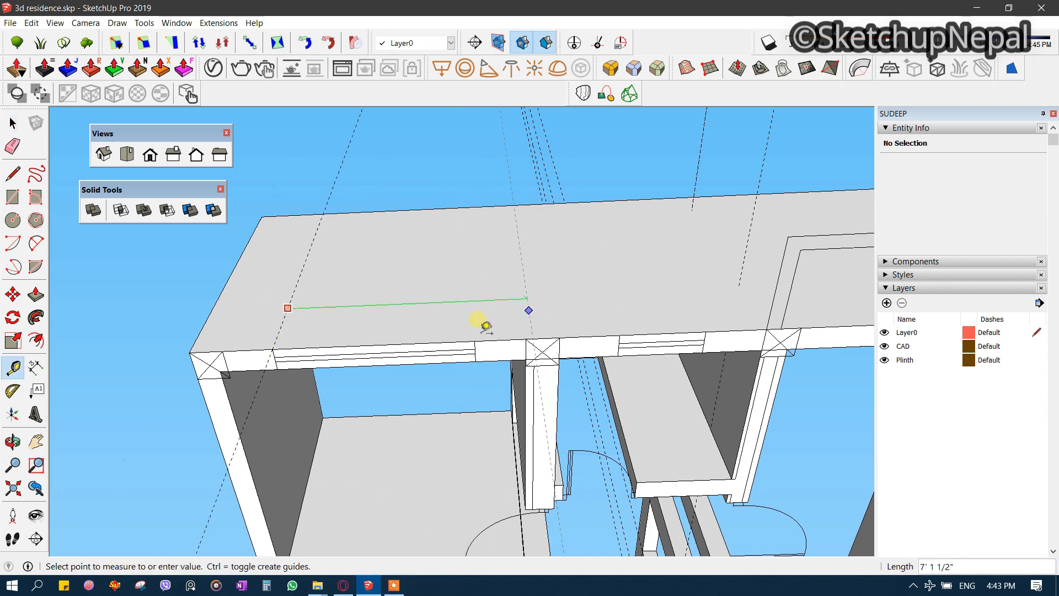
pyautogui.scroll(2, 530, 272)
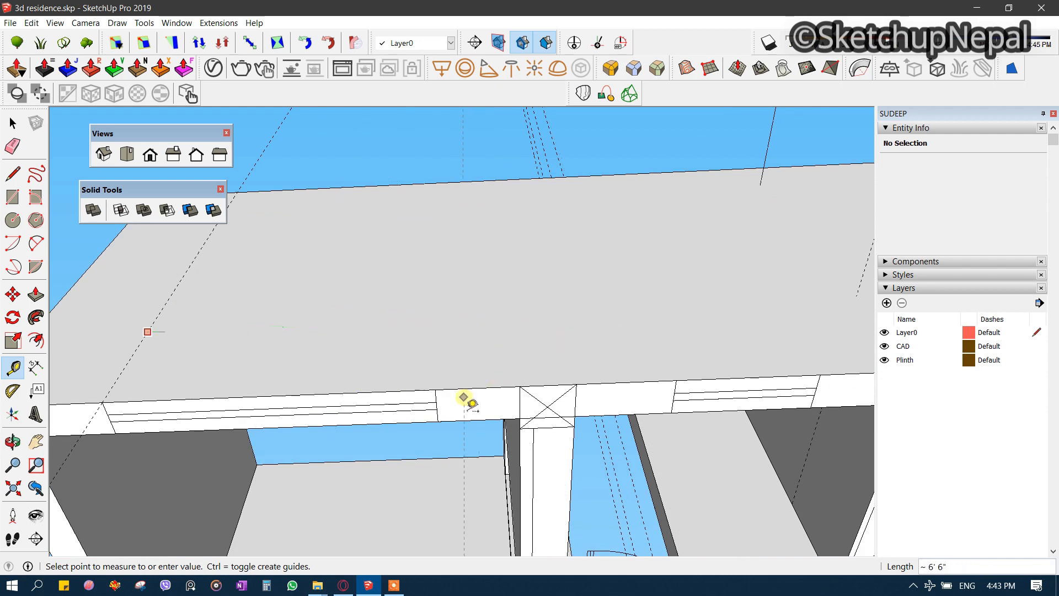
pyautogui.click(436, 390)
# - Add vertical guides at both jambs of the middle window, the first one 4' 3" from the previous guide
pyautogui.scroll(-2, 233, 233)
pyautogui.keyDown('shift'); pyautogui.moveTo(441, 279); pyautogui.dragTo(332, 315, button='middle'); pyautogui.keyUp('shift')
pyautogui.click(302, 321)
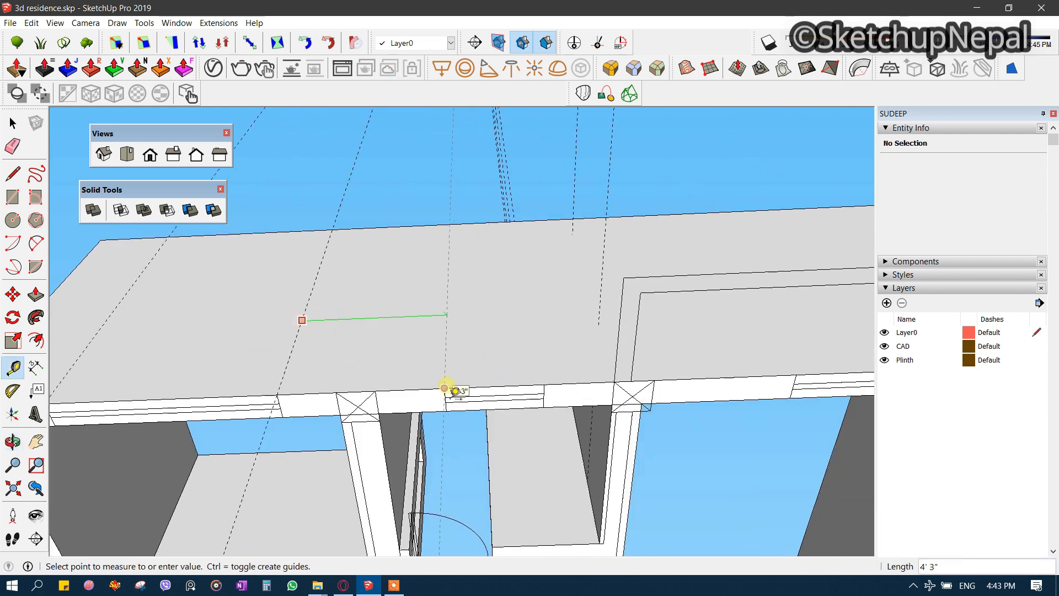
pyautogui.click(447, 334)
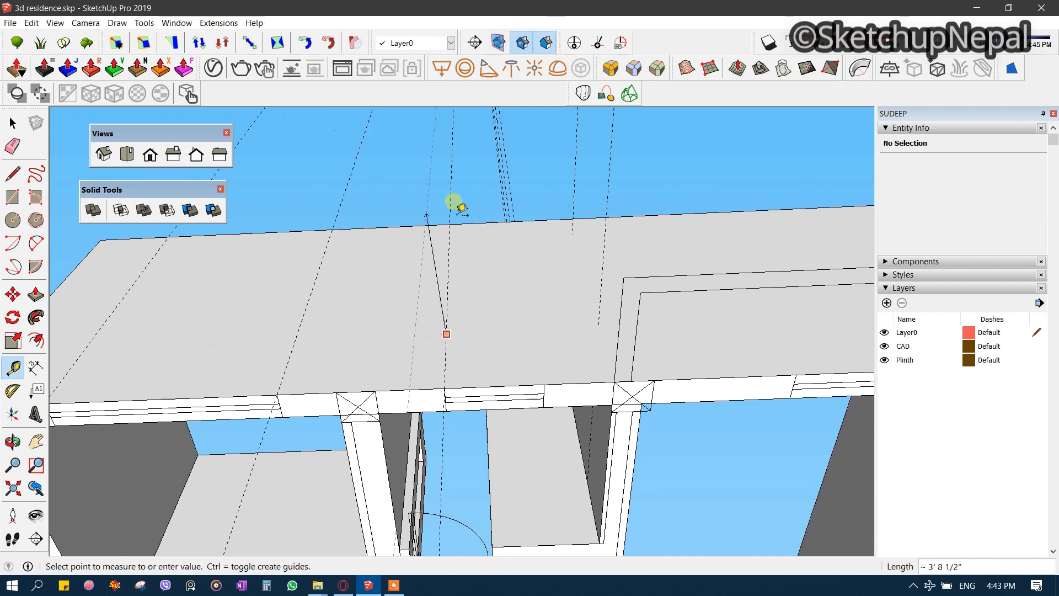
pyautogui.click(545, 388)
# - Add vertical guides at the start of the last window and at the edge of the end column
pyautogui.moveTo(603, 303); pyautogui.dragTo(283, 269, button='middle')
pyautogui.click(273, 308)
pyautogui.click(512, 324)
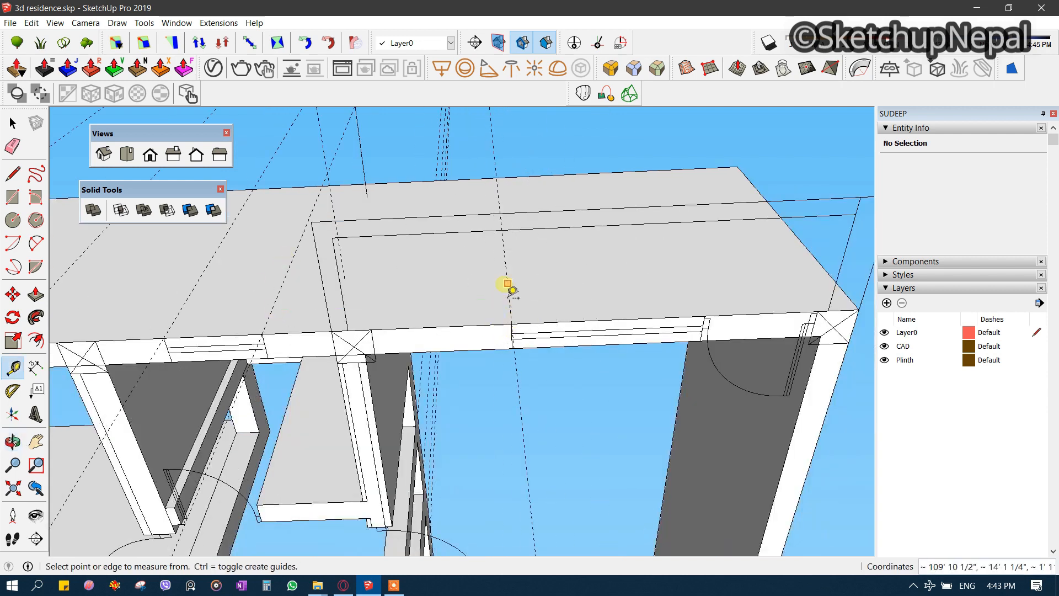
pyautogui.click(508, 289)
pyautogui.click(819, 313)
# - Add horizontal guides above the exterior wall's base edge for the lintel at 8' 2" and the sill at 2' 6"
pyautogui.moveTo(819, 312); pyautogui.dragTo(545, 236, button='middle')
pyautogui.click(572, 255)
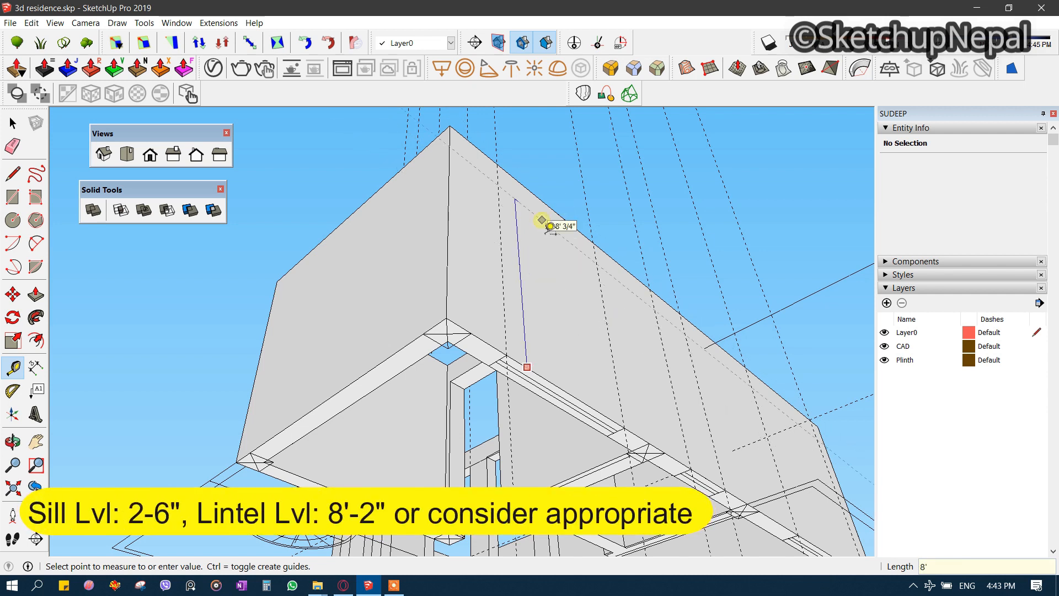
pyautogui.press('Return')
pyautogui.moveTo(556, 236); pyautogui.dragTo(508, 393, button='middle')
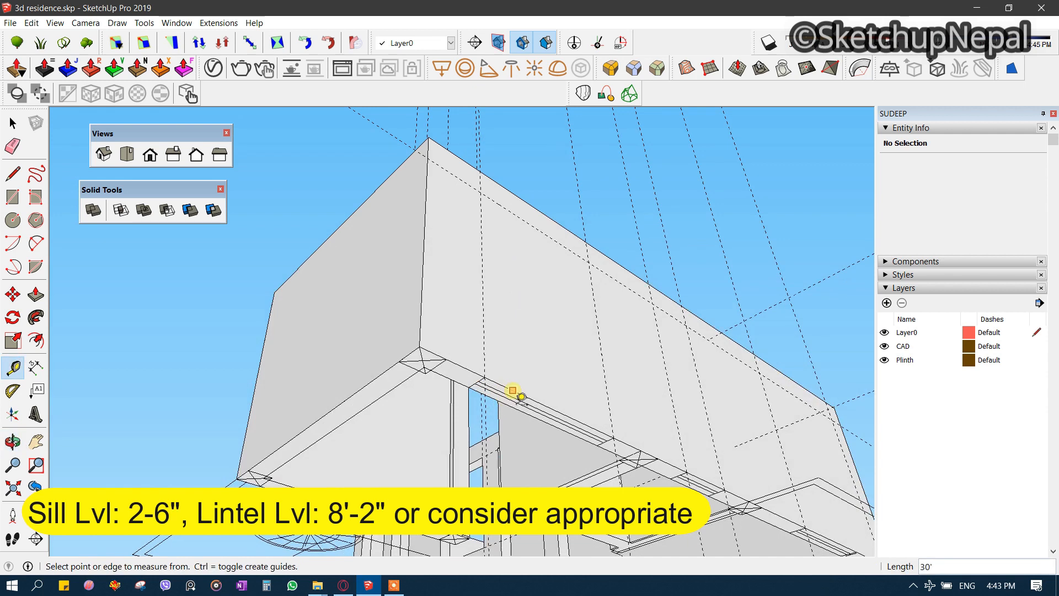
pyautogui.press('Return')
# - Draw the first window's rectangle on the exterior wall between its jamb, lintel and sill guides
pyautogui.moveTo(530, 304); pyautogui.dragTo(449, 359, button='middle')
pyautogui.press('r')
pyautogui.click(466, 335)
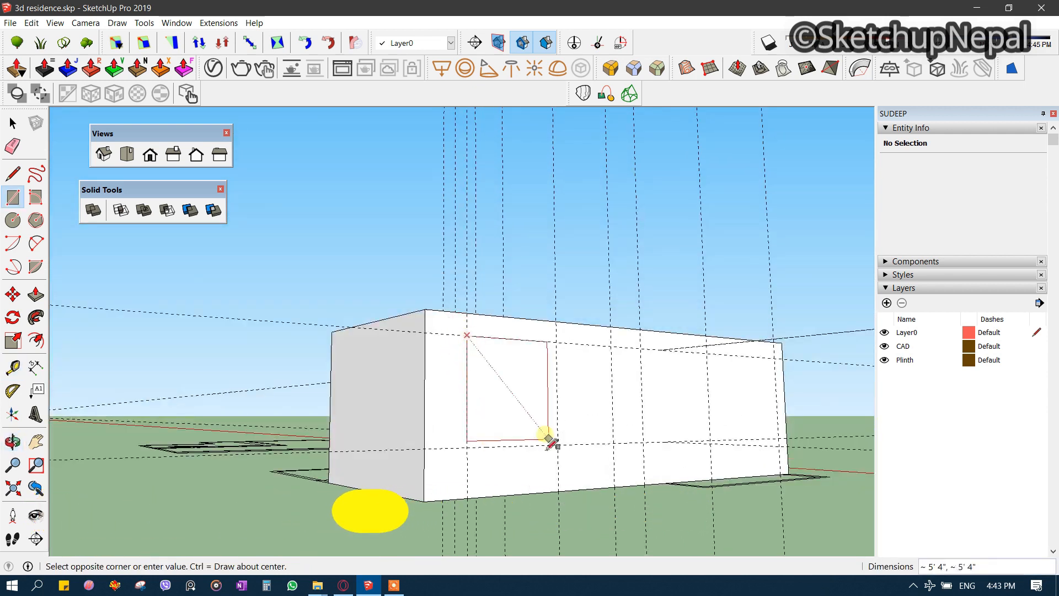
pyautogui.press('Escape')
pyautogui.moveTo(563, 444); pyautogui.dragTo(439, 199, button='middle')
pyautogui.scroll(3, 440, 220)
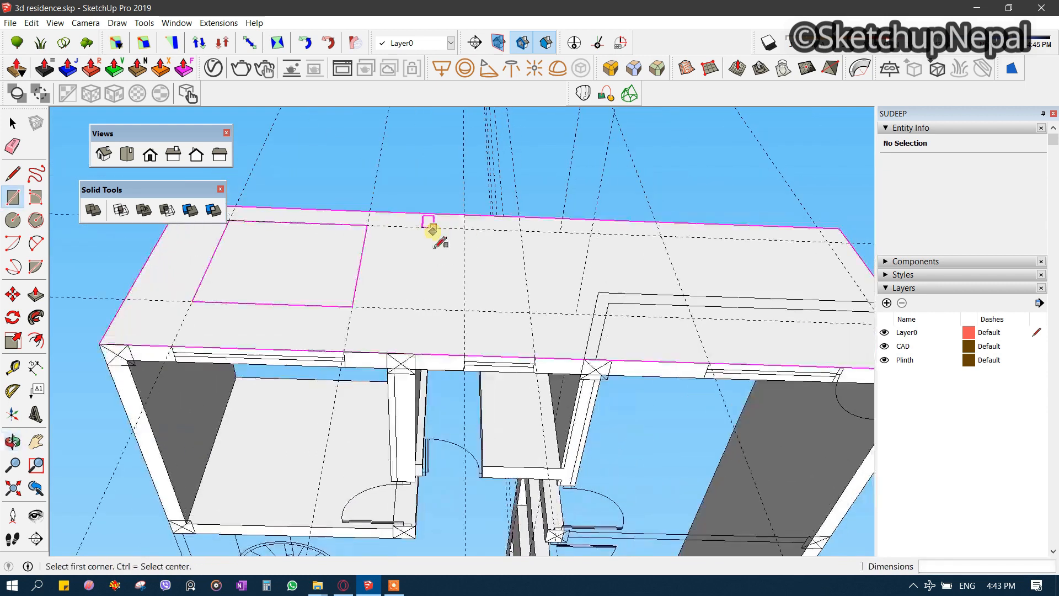
# - Draw the middle and last opening rectangles on the exterior wall between their jamb, lintel and sill guides
pyautogui.click(464, 228)
pyautogui.click(529, 313)
pyautogui.moveTo(530, 312); pyautogui.dragTo(482, 300, button='middle')
pyautogui.click(439, 248)
pyautogui.moveTo(440, 248); pyautogui.dragTo(625, 288, button='middle')
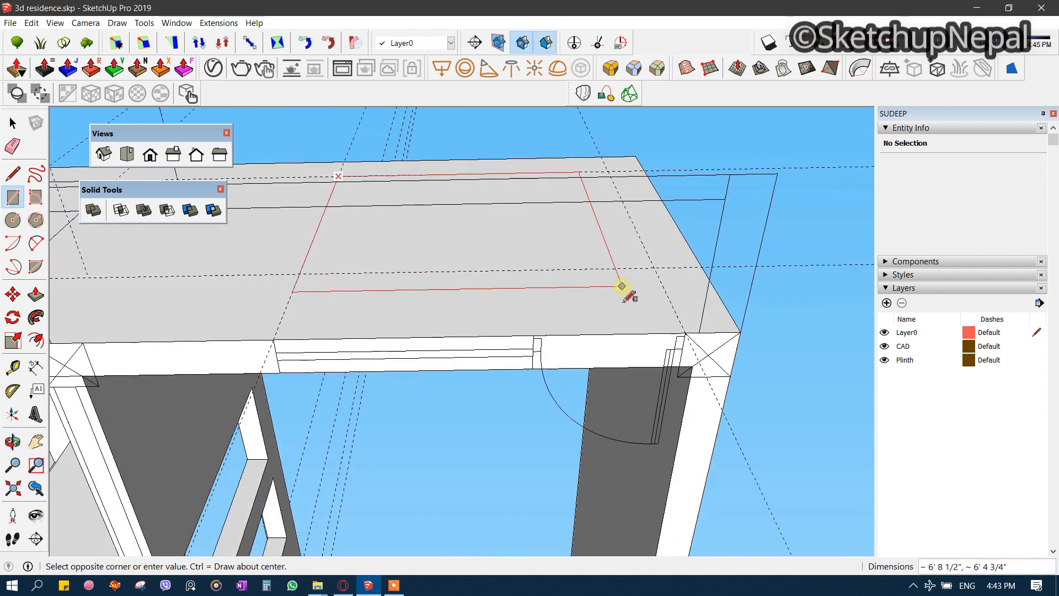
pyautogui.click(653, 267)
# - Draw a 2' 6" vertical line from the wall's base edge at the door jamb up to the last opening's sill
pyautogui.press('space')
pyautogui.click(622, 288)
pyautogui.press('l')
pyautogui.scroll(3, 578, 393)
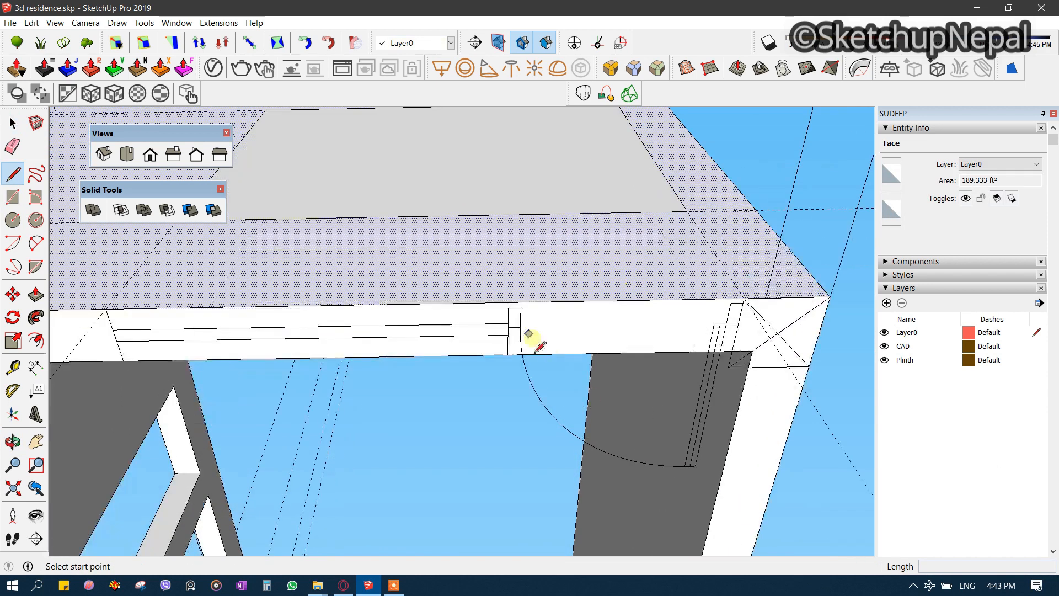
pyautogui.click(508, 302)
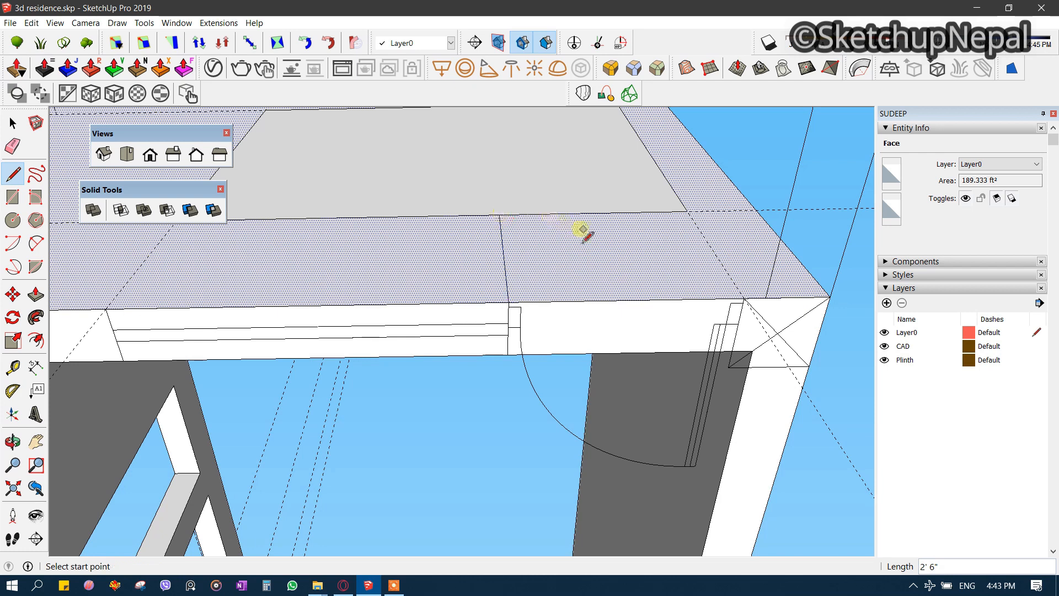
pyautogui.press('space')
pyautogui.click(458, 218)
pyautogui.scroll(2, 464, 223)
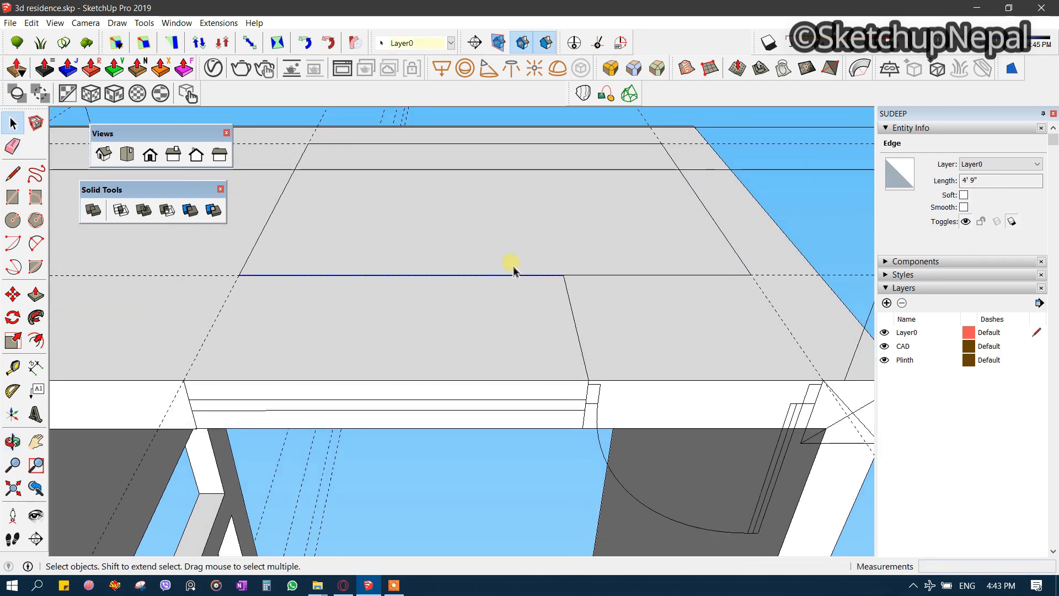
pyautogui.press('m')
pyautogui.click(564, 274)
pyautogui.press('ctrl')
pyautogui.write("1'")
pyautogui.press('Return')
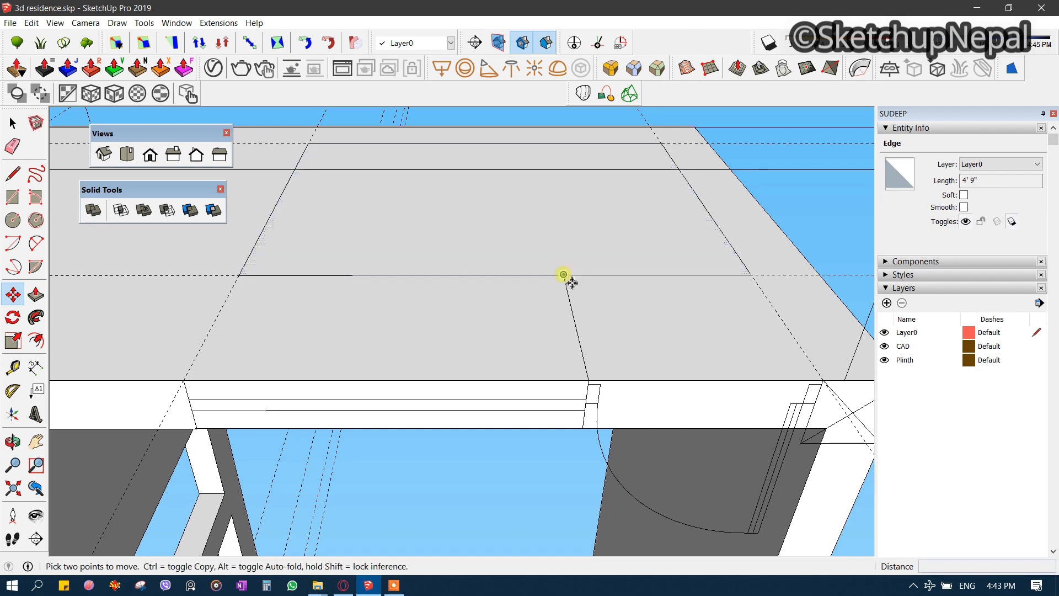
# - Copy the window part of the last opening's sill edge 1' upward
pyautogui.press('space')
pyautogui.click(540, 286)
pyautogui.press('m')
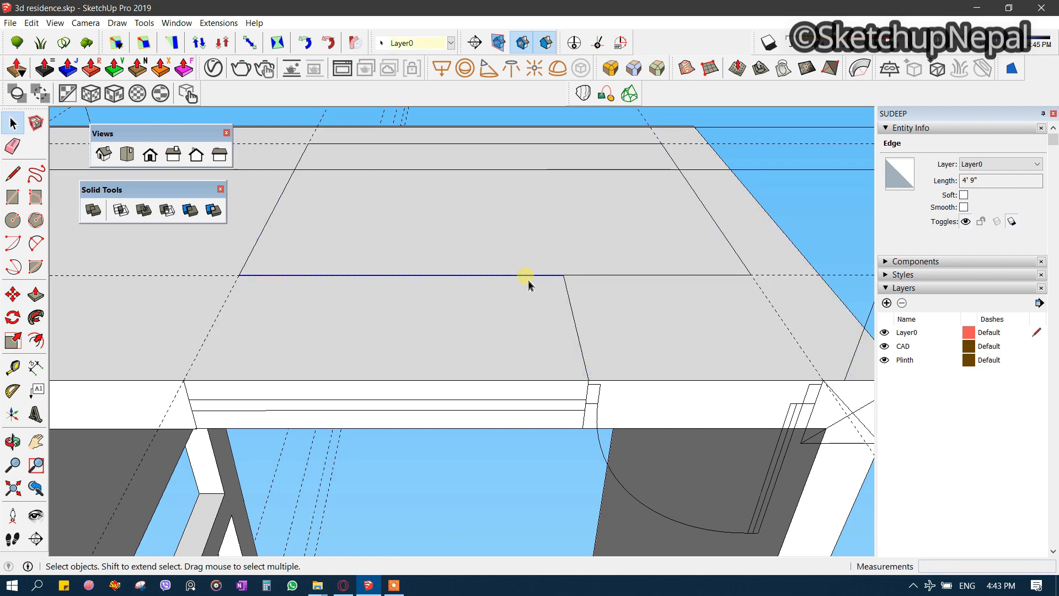
pyautogui.click(563, 274)
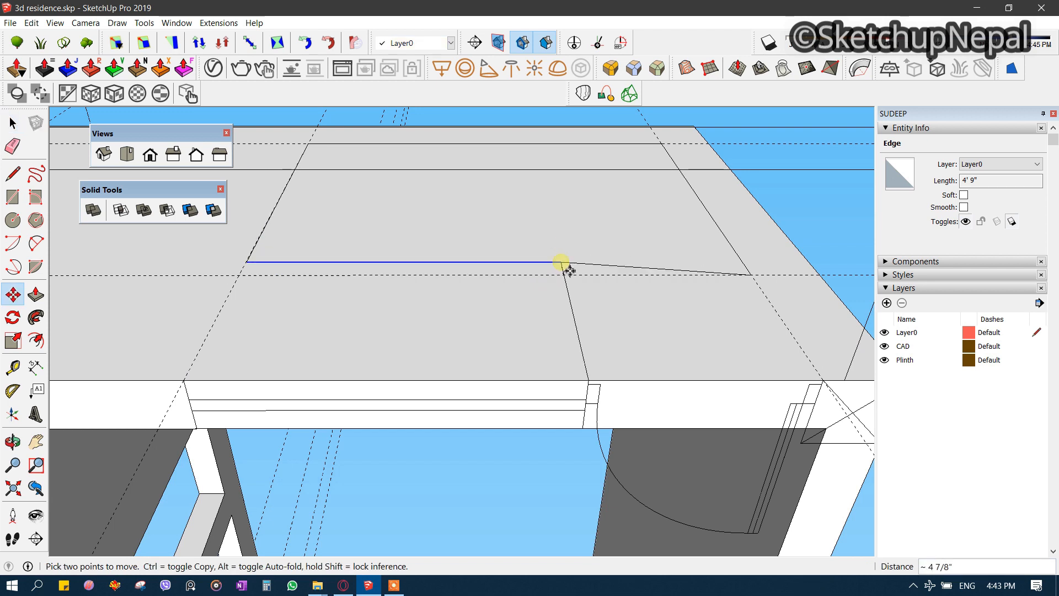
pyautogui.press('ctrl')
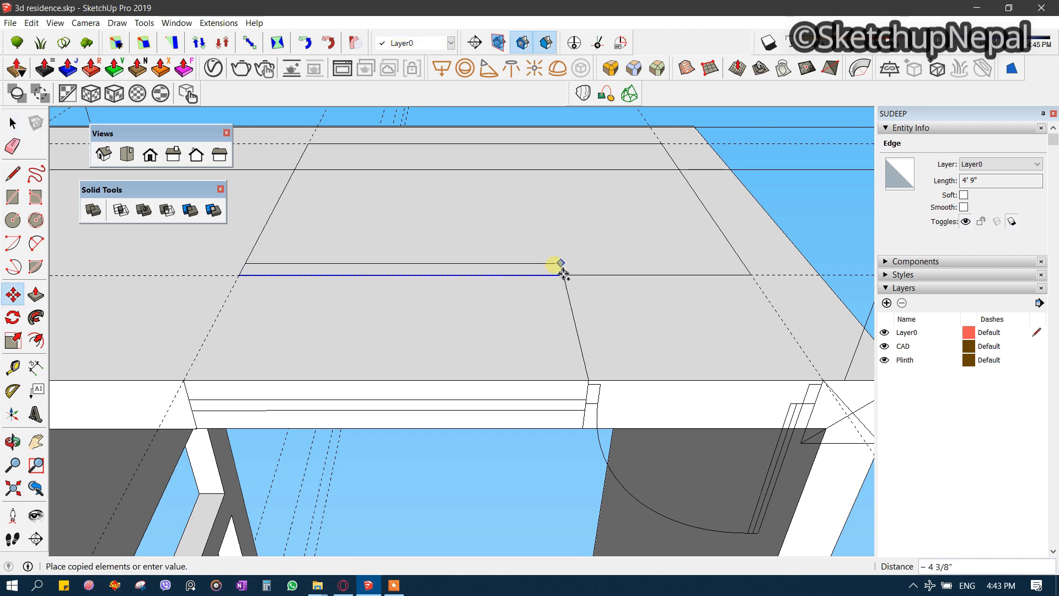
pyautogui.press('Return')
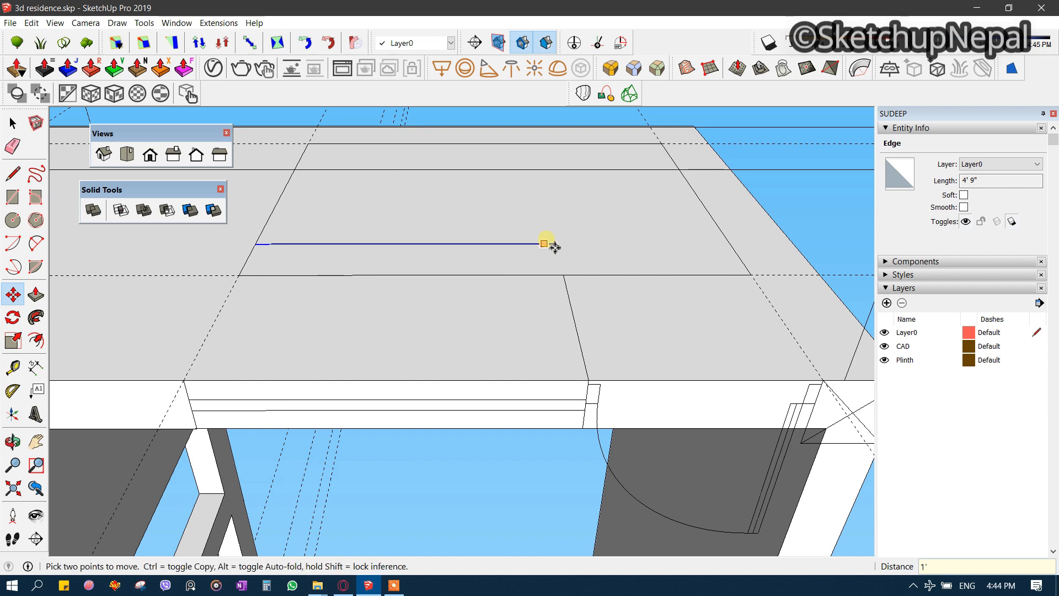
# - Erase the original window sill edge and join the raised sill to the door jamb with a 1' vertical line
pyautogui.press('e')
pyautogui.click(497, 275)
pyautogui.press('space')
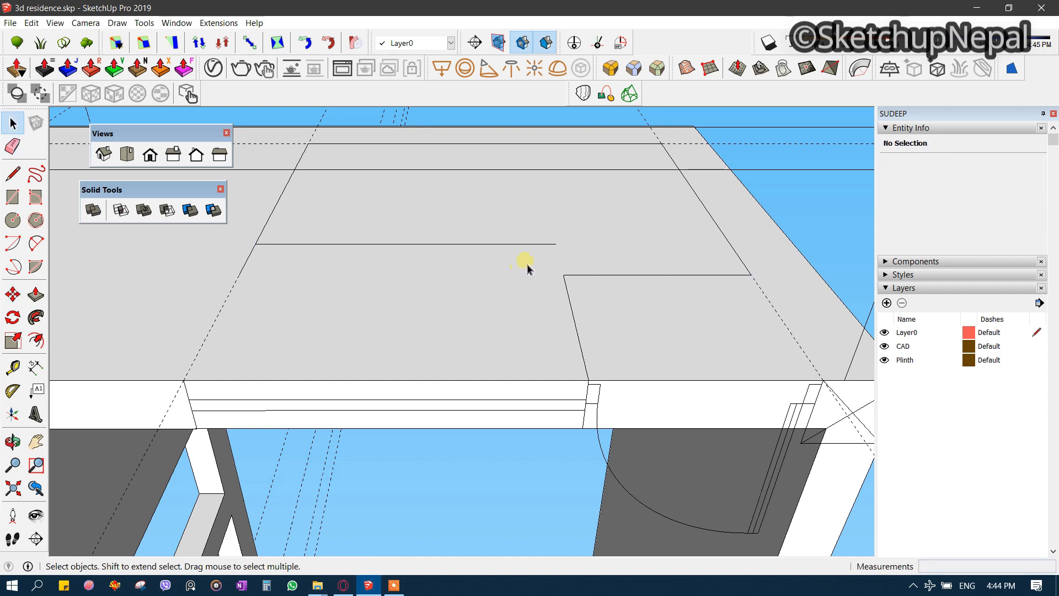
pyautogui.press('l')
pyautogui.click(556, 244)
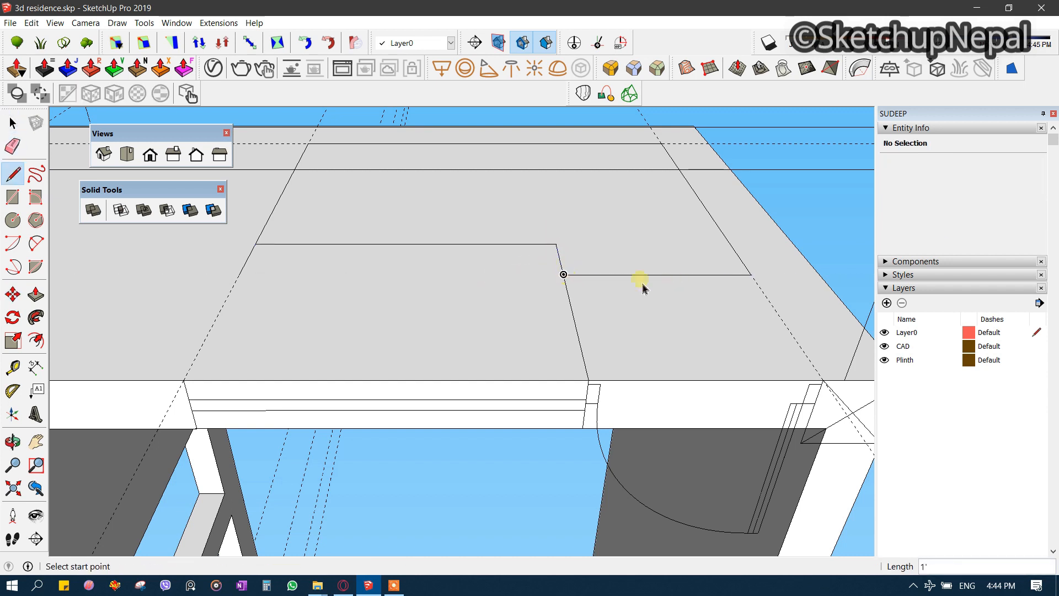
# - Erase the remaining sill edge across the door part of the last opening
pyautogui.press('space')
pyautogui.click(651, 298)
pyautogui.press('e')
pyautogui.click(642, 275)
pyautogui.press('space')
pyautogui.scroll(-2, 635, 264)
pyautogui.click(633, 255)
# - Restore the previous view and extend the last opening's outer jamb with a 2' 6" vertical line down to the wall's base edge
pyautogui.moveTo(633, 255)
pyautogui.mouseDown(button='middle')
pyautogui.moveTo(626, 376)
pyautogui.moveTo(600, 354)
pyautogui.moveTo(574, 466)
pyautogui.moveTo(569, 225)
pyautogui.mouseUp(button='middle')
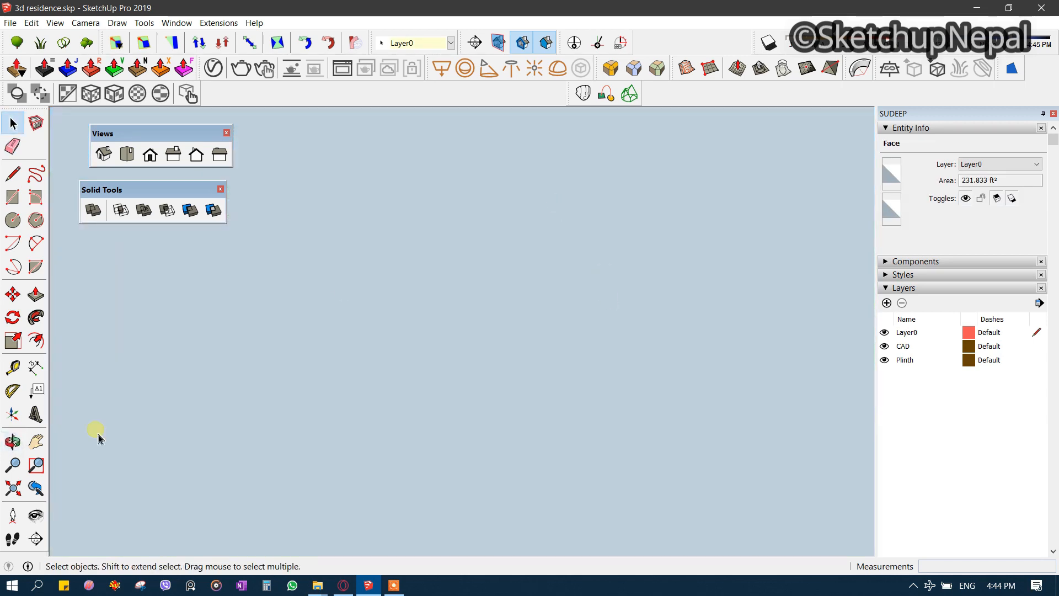
pyautogui.click(35, 488)
pyautogui.moveTo(681, 359); pyautogui.dragTo(596, 272, button='middle')
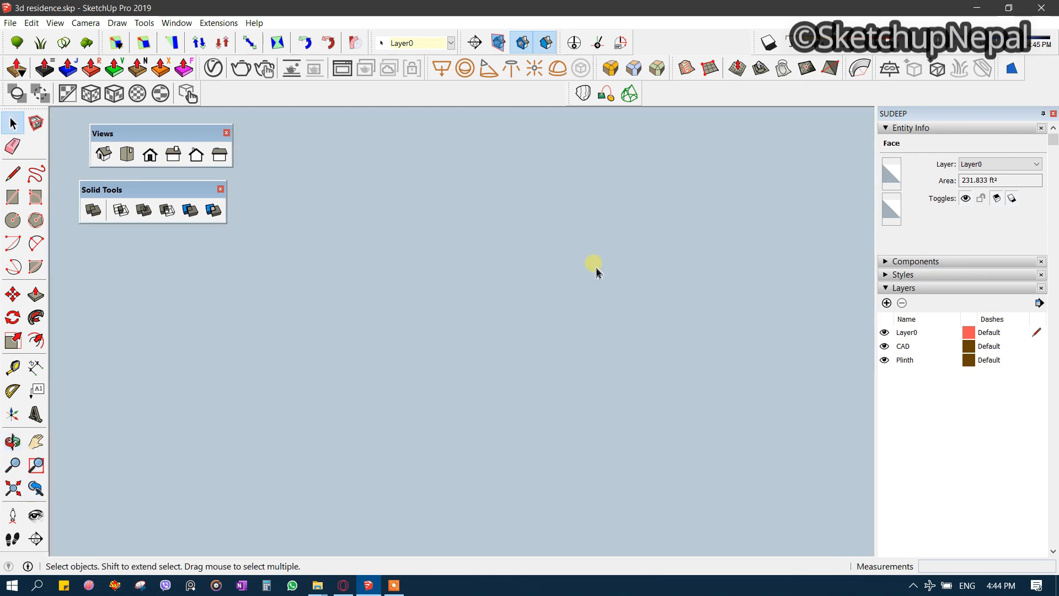
pyautogui.click(35, 488)
pyautogui.moveTo(607, 358); pyautogui.dragTo(538, 486, button='middle')
pyautogui.moveTo(634, 317); pyautogui.dragTo(580, 433, button='middle')
pyautogui.press('l')
pyautogui.scroll(3, 564, 498)
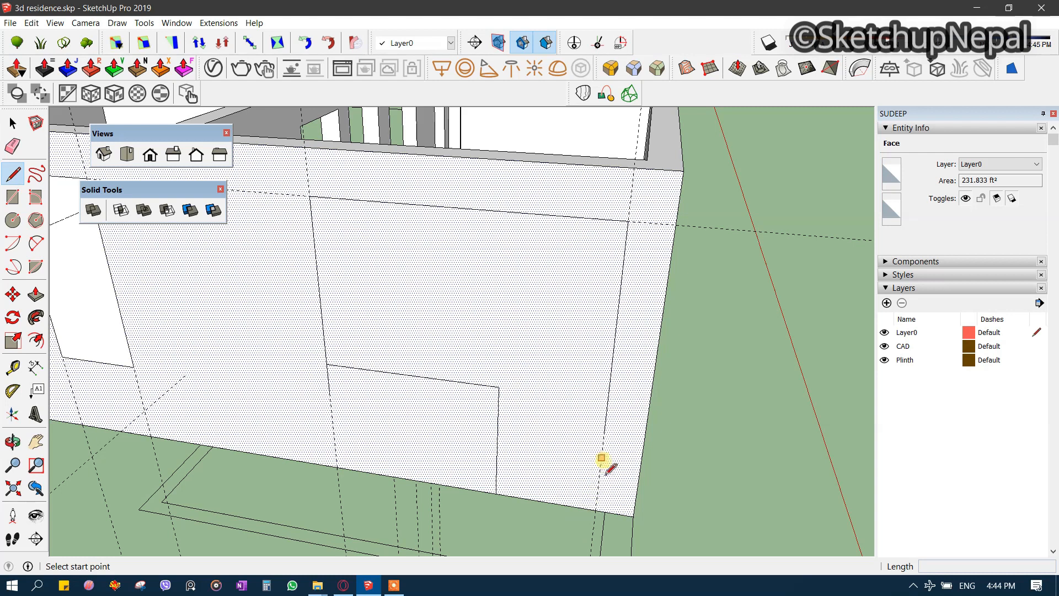
pyautogui.click(604, 435)
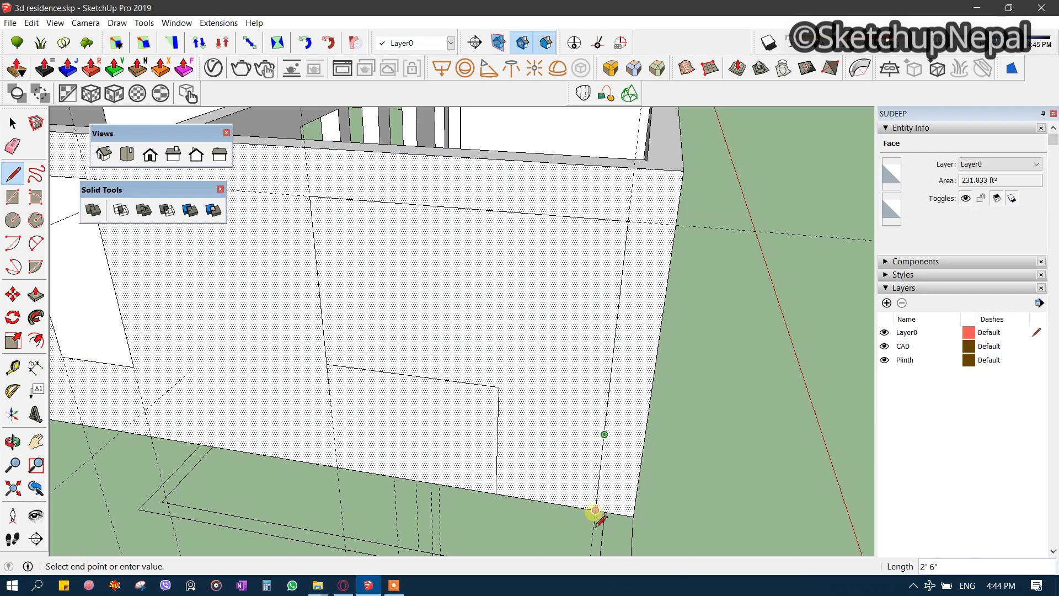
pyautogui.click(595, 512)
# - Erase the leftover jamb edge below the raised sill of the last opening
pyautogui.press('space')
pyautogui.scroll(-1, 488, 295)
pyautogui.click(488, 295)
pyautogui.moveTo(488, 295); pyautogui.dragTo(519, 398, button='middle')
pyautogui.scroll(1, 519, 399)
pyautogui.press('e')
pyautogui.moveTo(387, 448); pyautogui.dragTo(406, 450)
pyautogui.press('space')
# - Push the combined door-and-window opening and the two other window faces 9" through the exterior wall
pyautogui.click(505, 371)
pyautogui.press('p')
pyautogui.click(481, 398)
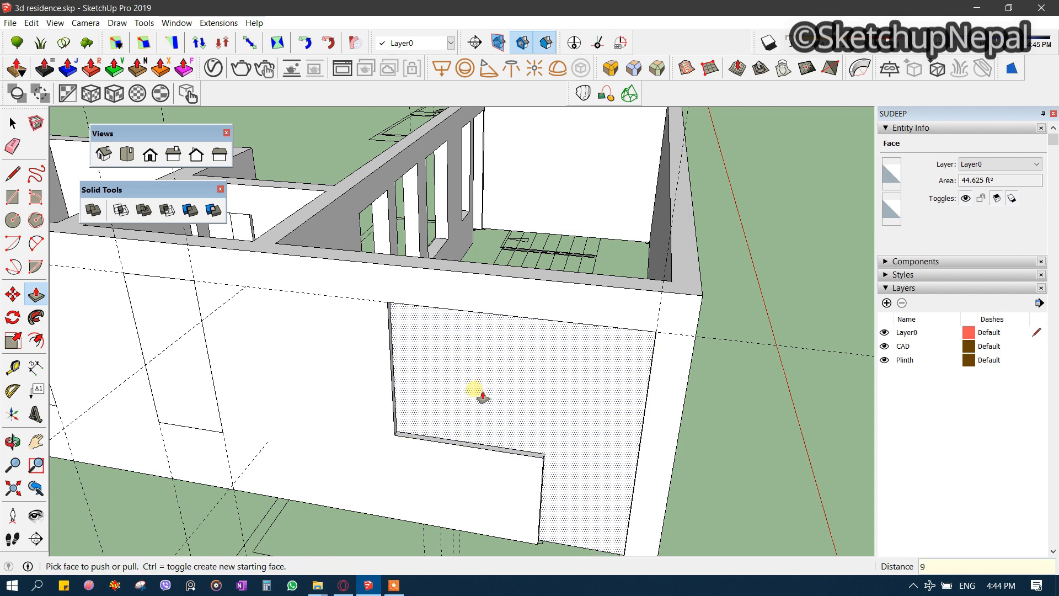
pyautogui.write('9')
pyautogui.press('Return')
pyautogui.doubleClick(168, 385)
pyautogui.moveTo(171, 385); pyautogui.dragTo(422, 422, button='middle')
pyautogui.doubleClick(273, 379)
# - Push/Pull the middle window's sill face up by 1'
pyautogui.click(496, 439)
pyautogui.write("1'")
pyautogui.press('Return')
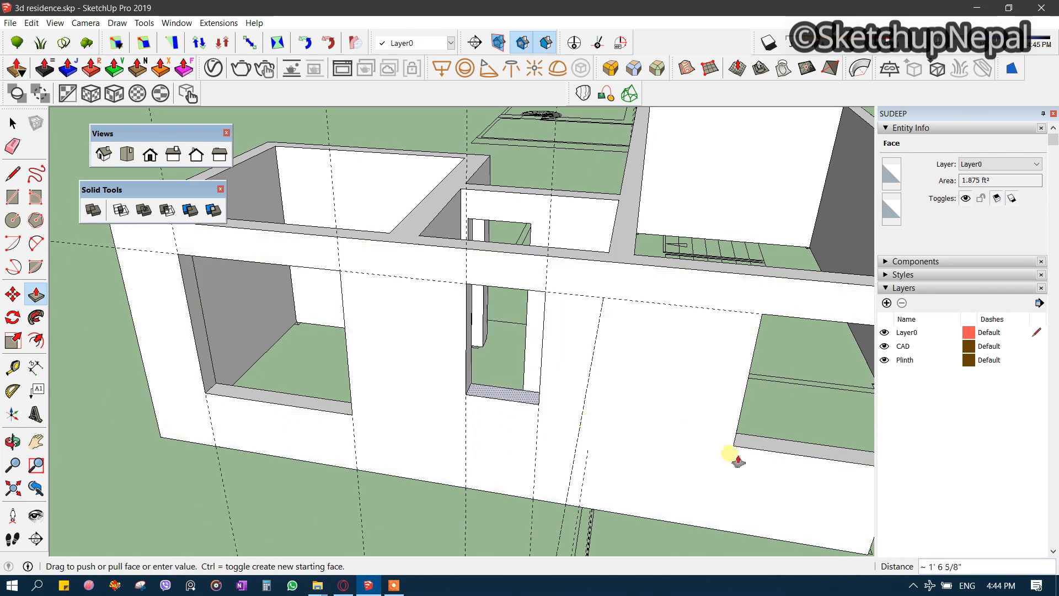
pyautogui.moveTo(733, 445); pyautogui.dragTo(485, 327, button='middle')
pyautogui.press('space')
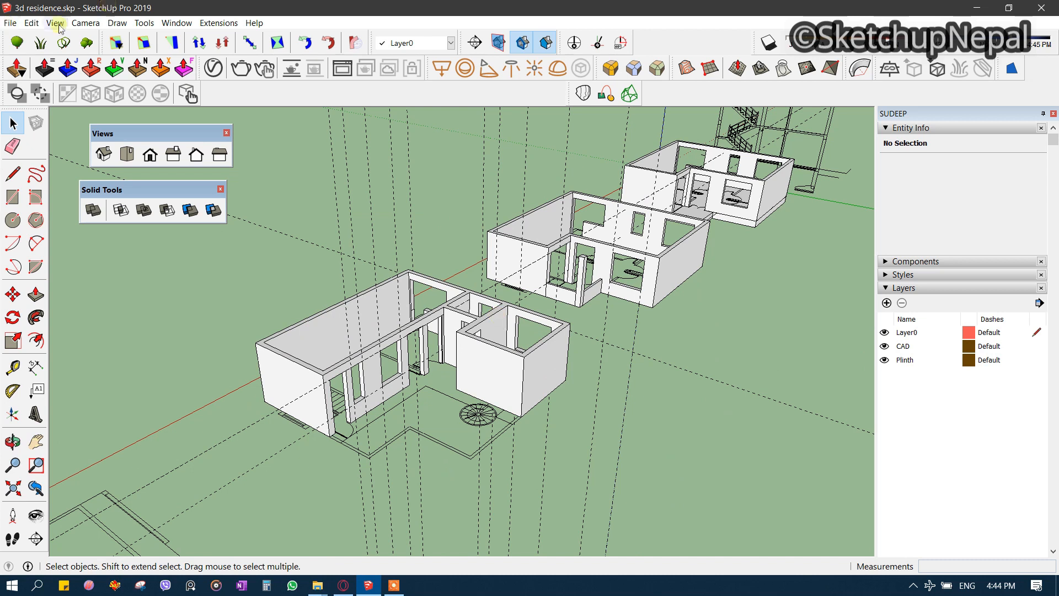
# - Delete all construction guides from the model
pyautogui.click(32, 23)
pyautogui.click(105, 134)
pyautogui.moveTo(283, 177); pyautogui.dragTo(288, 326, button='middle')
# - Make a single group of the top floor's walls
pyautogui.moveTo(416, 434); pyautogui.dragTo(417, 435)
pyautogui.moveTo(417, 435); pyautogui.dragTo(494, 362, button='middle')
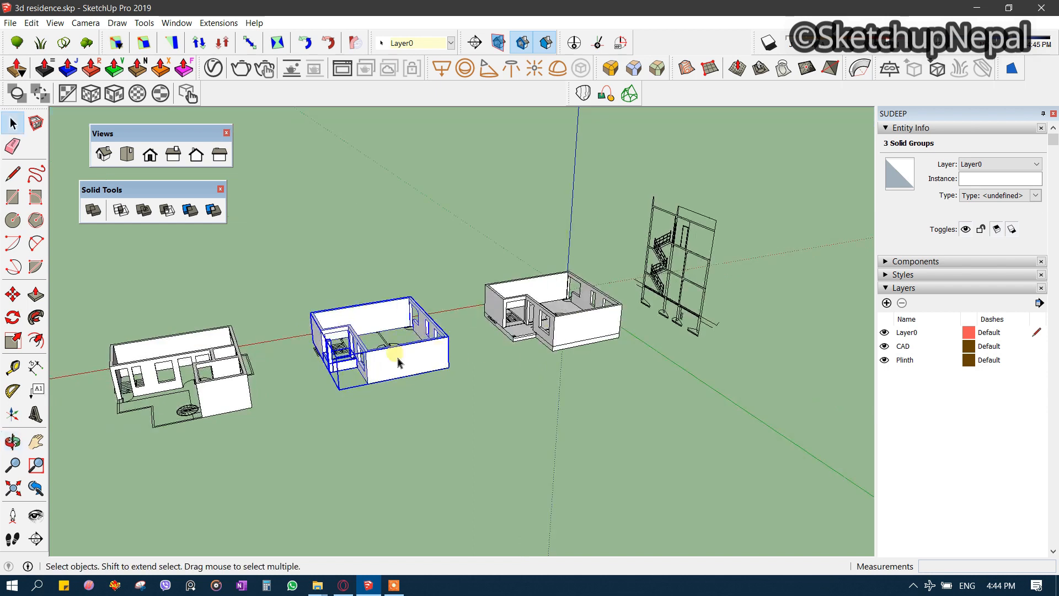
pyautogui.keyDown('shift'); pyautogui.moveTo(399, 365); pyautogui.dragTo(525, 333, button='middle'); pyautogui.keyUp('shift')
pyautogui.click(354, 365)
pyautogui.moveTo(194, 284); pyautogui.dragTo(401, 470)
pyautogui.scroll(2, 338, 373)
pyautogui.rightClick(342, 368)
pyautogui.click(400, 199)
# - Copy the middle floor's exterior walls, balcony parapet and column onto the ground floor, snapping the base corner to the wall's top corner
pyautogui.keyDown('shift'); pyautogui.moveTo(335, 325); pyautogui.dragTo(756, 325, button='middle'); pyautogui.keyUp('shift')
pyautogui.keyDown('shift'); pyautogui.moveTo(605, 348); pyautogui.dragTo(324, 337, button='middle'); pyautogui.keyUp('shift')
pyautogui.scroll(2, 439, 346)
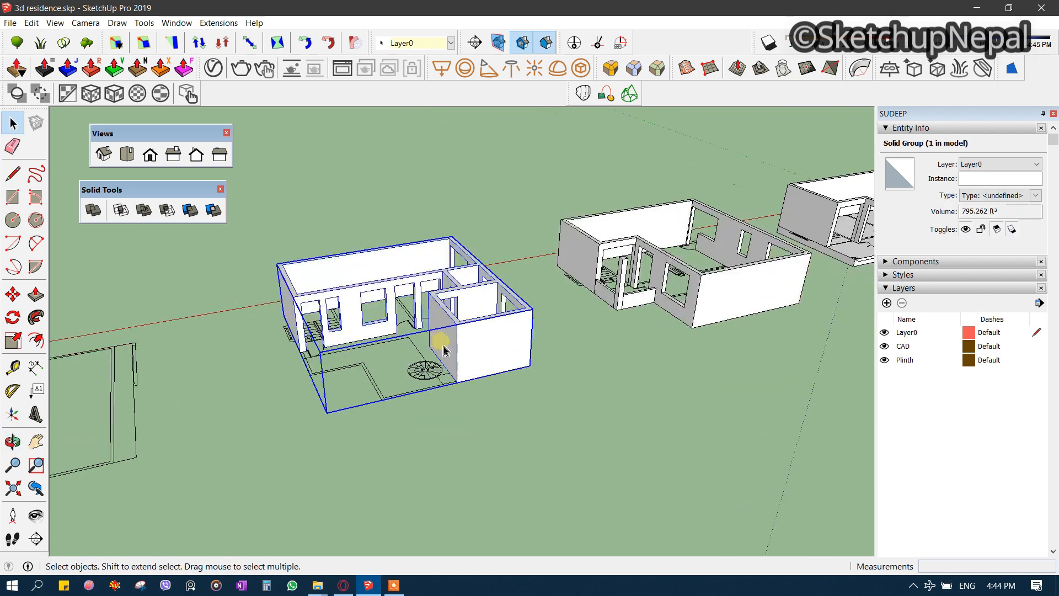
pyautogui.scroll(1, 626, 345)
pyautogui.click(710, 308)
pyautogui.keyDown('shift'); pyautogui.moveTo(710, 307); pyautogui.dragTo(376, 378, button='middle'); pyautogui.keyUp('shift')
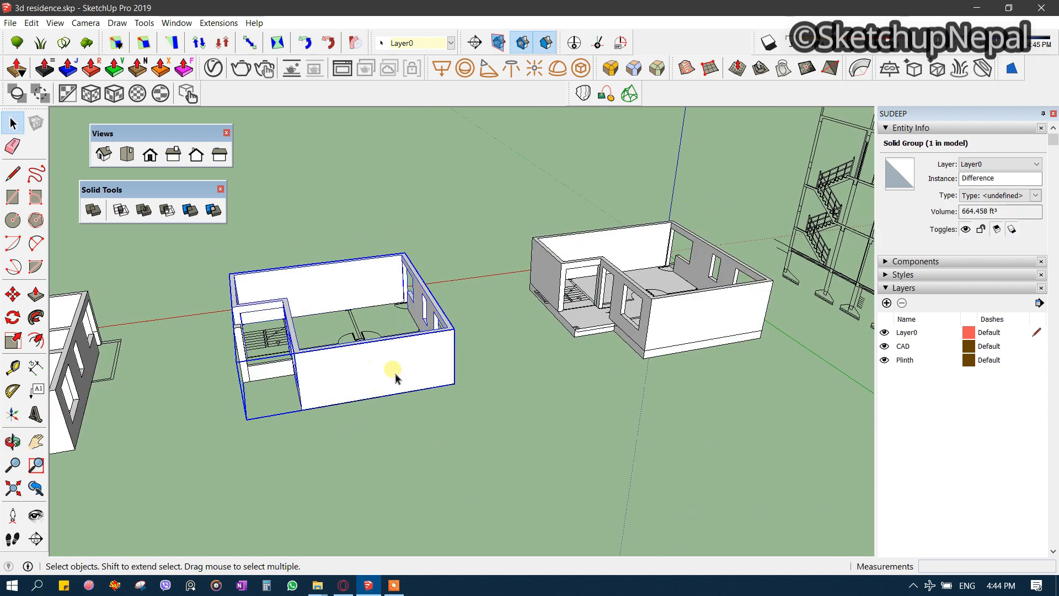
pyautogui.press('m')
pyautogui.click(455, 385)
pyautogui.press('Escape')
pyautogui.press('space')
pyautogui.scroll(1, 243, 361)
pyautogui.moveTo(237, 361); pyautogui.dragTo(341, 395, button='middle')
pyautogui.keyDown('shift'); pyautogui.click(307, 396); pyautogui.keyUp('shift')
pyautogui.keyDown('shift'); pyautogui.click(292, 381); pyautogui.keyUp('shift')
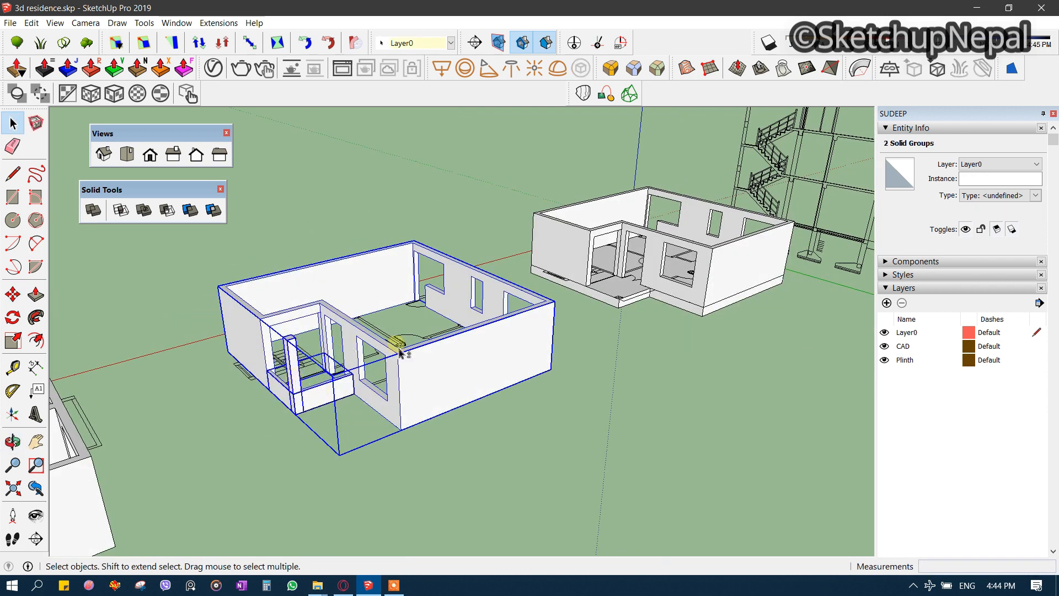
pyautogui.moveTo(458, 336); pyautogui.dragTo(358, 362, button='middle')
pyautogui.scroll(-1, 358, 362)
pyautogui.press('m')
pyautogui.scroll(1, 438, 362)
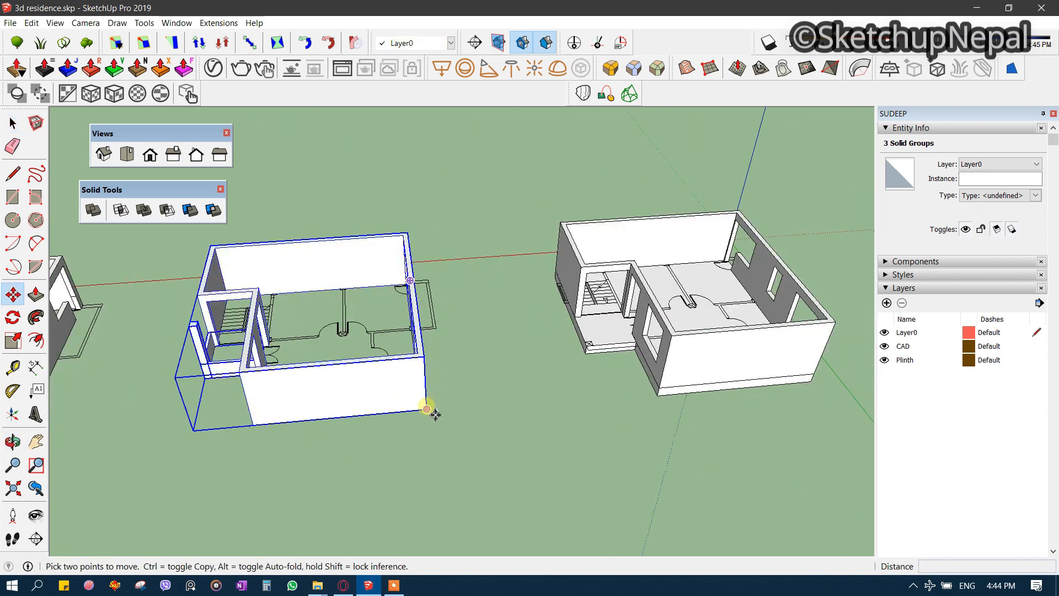
pyautogui.click(436, 414)
pyautogui.press('ctrl')
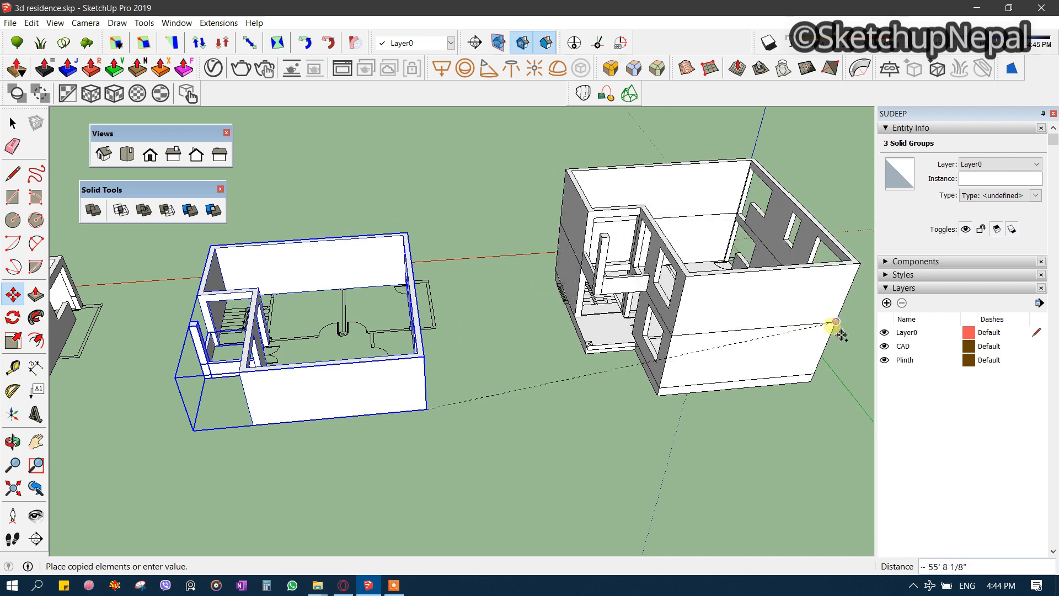
pyautogui.click(836, 322)
# - Copy the top floor's wall group onto the stacked middle floor, matching the wall corners
pyautogui.scroll(-2, 604, 255)
pyautogui.keyDown('shift'); pyautogui.moveTo(292, 317); pyautogui.dragTo(414, 294, button='middle'); pyautogui.keyUp('shift')
pyautogui.press('space')
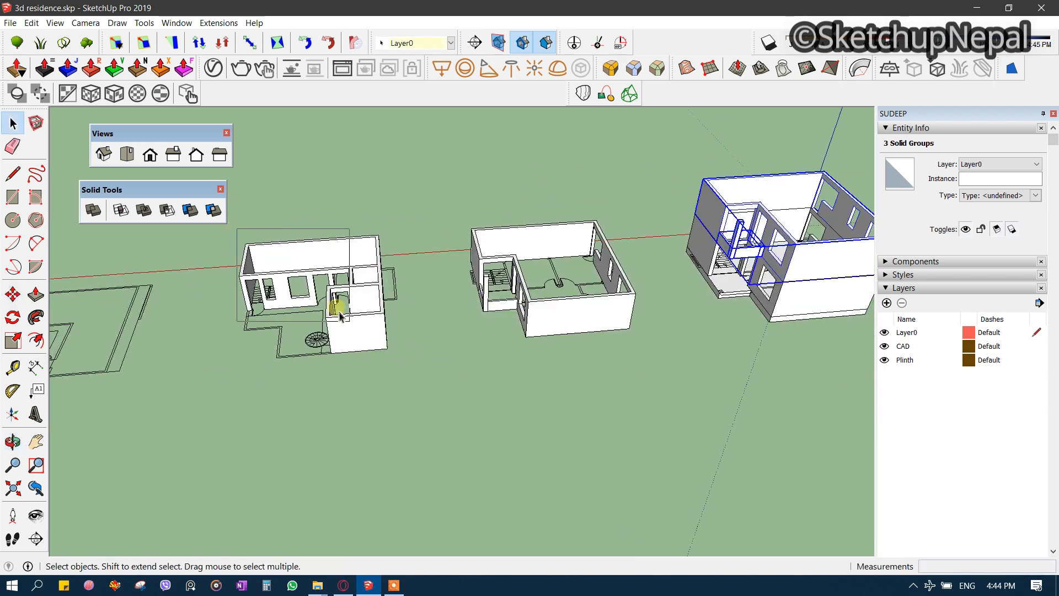
pyautogui.click(341, 316)
pyautogui.scroll(1, 371, 371)
pyautogui.press('m')
pyautogui.click(393, 343)
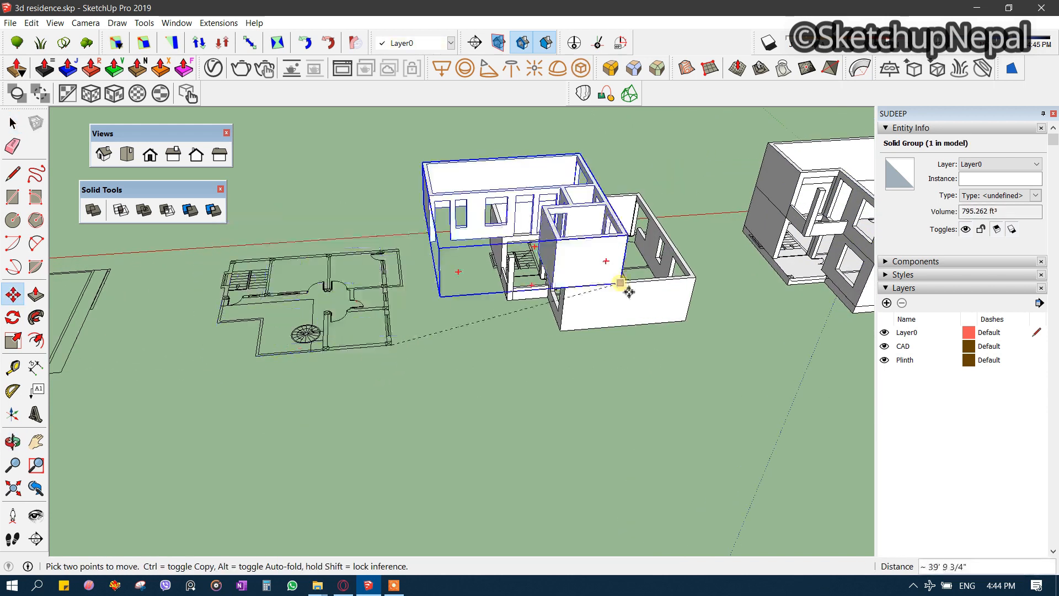
pyautogui.press('ctrl')
pyautogui.scroll(2, 726, 366)
pyautogui.click(787, 363)
pyautogui.moveTo(786, 363); pyautogui.dragTo(722, 341, button='middle')
pyautogui.scroll(-2, 722, 341)
# - Draw a narrow upright rectangle near the corner of the separate middle floor's long wall and extrude it into a small block
pyautogui.press('space')
pyautogui.scroll(5, 293, 349)
pyautogui.click(343, 469)
pyautogui.keyDown('shift'); pyautogui.moveTo(544, 469); pyautogui.dragTo(484, 430, button='middle'); pyautogui.keyUp('shift')
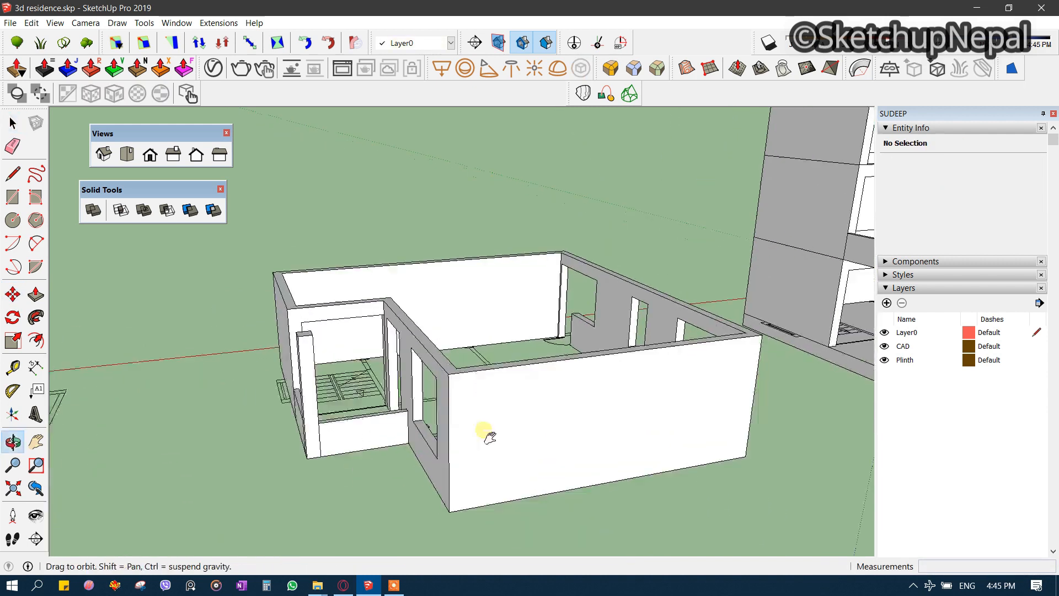
pyautogui.press('r')
pyautogui.scroll(3, 409, 369)
pyautogui.click(415, 332)
pyautogui.click(428, 406)
pyautogui.press('space')
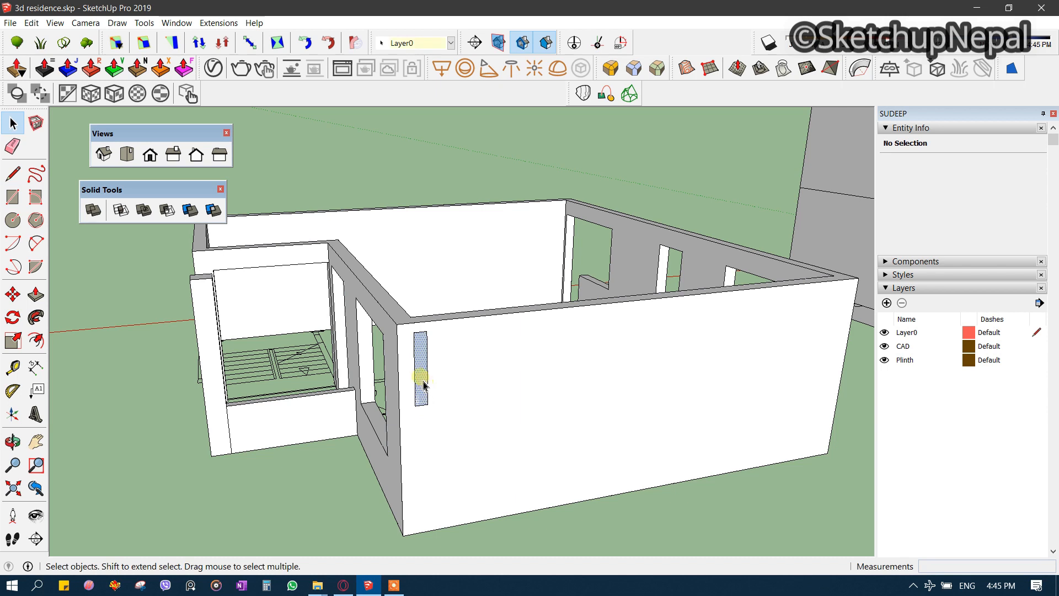
pyautogui.press('p')
pyautogui.click(423, 373)
pyautogui.click(425, 379)
# - Make the small block on the middle floor's wall a group and select it
pyautogui.press('space')
pyautogui.doubleClick(422, 366)
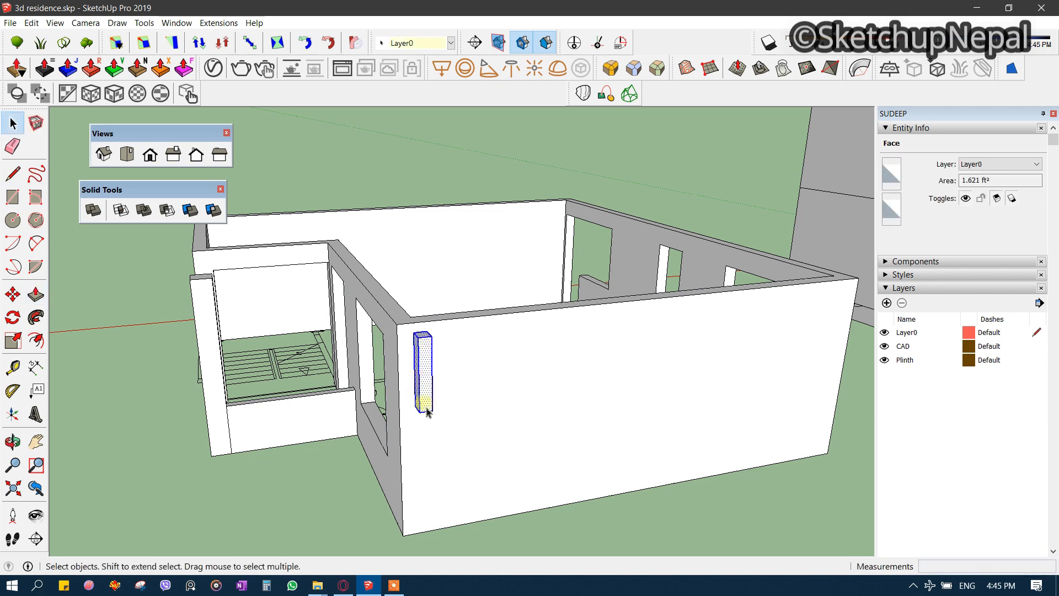
pyautogui.scroll(-2, 433, 340)
pyautogui.click(543, 485)
pyautogui.moveTo(553, 491); pyautogui.dragTo(537, 331, button='middle')
pyautogui.moveTo(538, 247); pyautogui.dragTo(344, 375, button='middle')
pyautogui.click(359, 346)
pyautogui.scroll(-3, 359, 346)
pyautogui.keyDown('shift'); pyautogui.moveTo(813, 188); pyautogui.dragTo(643, 247, button='middle'); pyautogui.keyUp('shift')
# - Copy the small block to the same spot on the stacked building, using the wall's top corner as the reference point
pyautogui.press('m')
pyautogui.scroll(3, 325, 334)
pyautogui.keyDown('shift'); pyautogui.moveTo(255, 404); pyautogui.dragTo(543, 314, button='middle'); pyautogui.keyUp('shift')
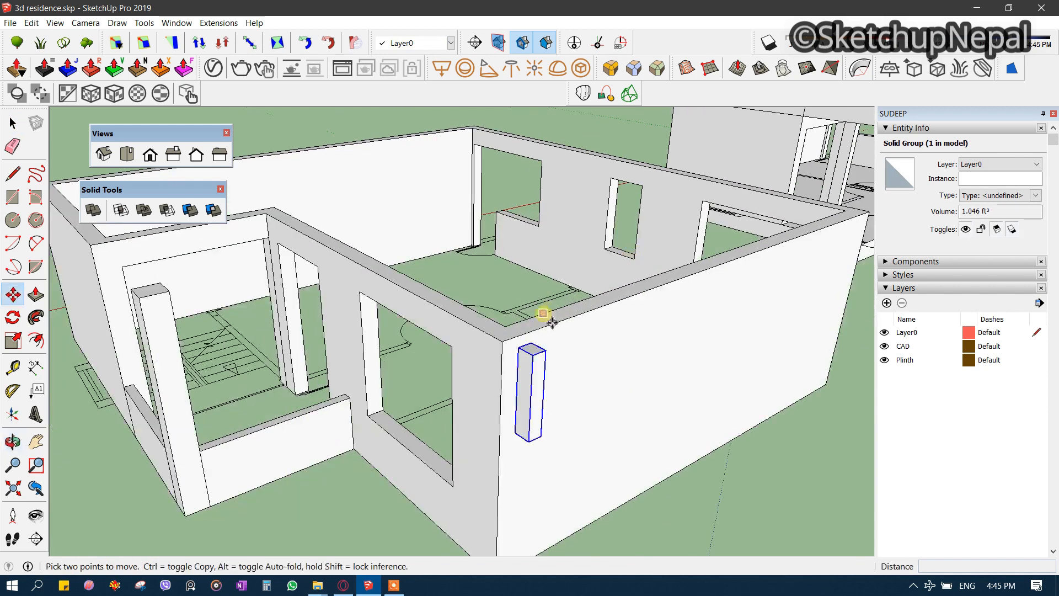
pyautogui.click(504, 342)
pyautogui.press('ctrl')
pyautogui.scroll(-3, 353, 351)
pyautogui.keyDown('shift'); pyautogui.moveTo(761, 210); pyautogui.dragTo(513, 317, button='middle'); pyautogui.keyUp('shift')
pyautogui.scroll(2, 568, 298)
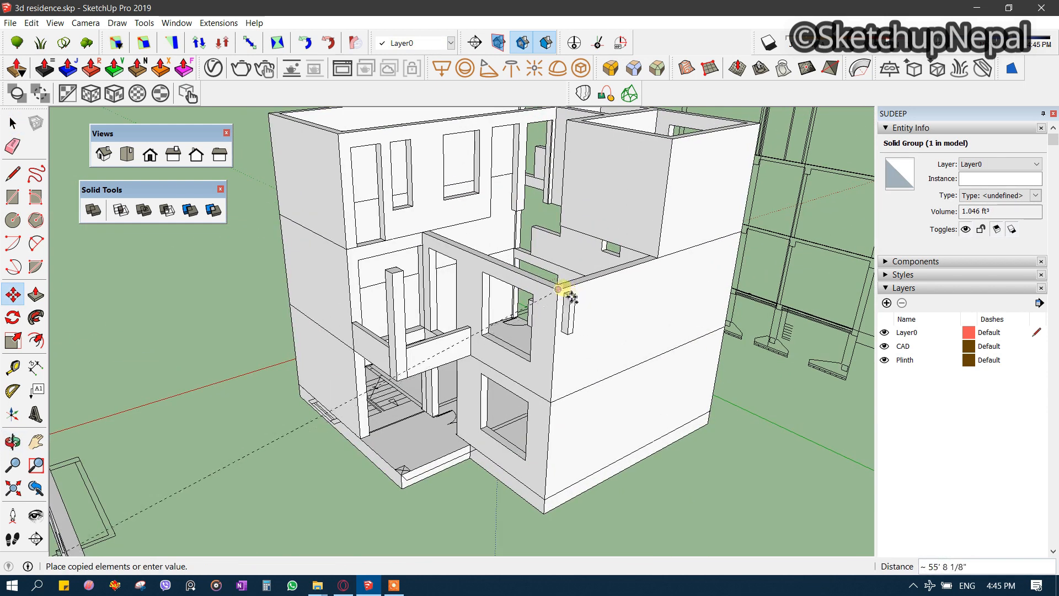
pyautogui.click(572, 298)
pyautogui.press('space')
pyautogui.scroll(-3, 573, 309)
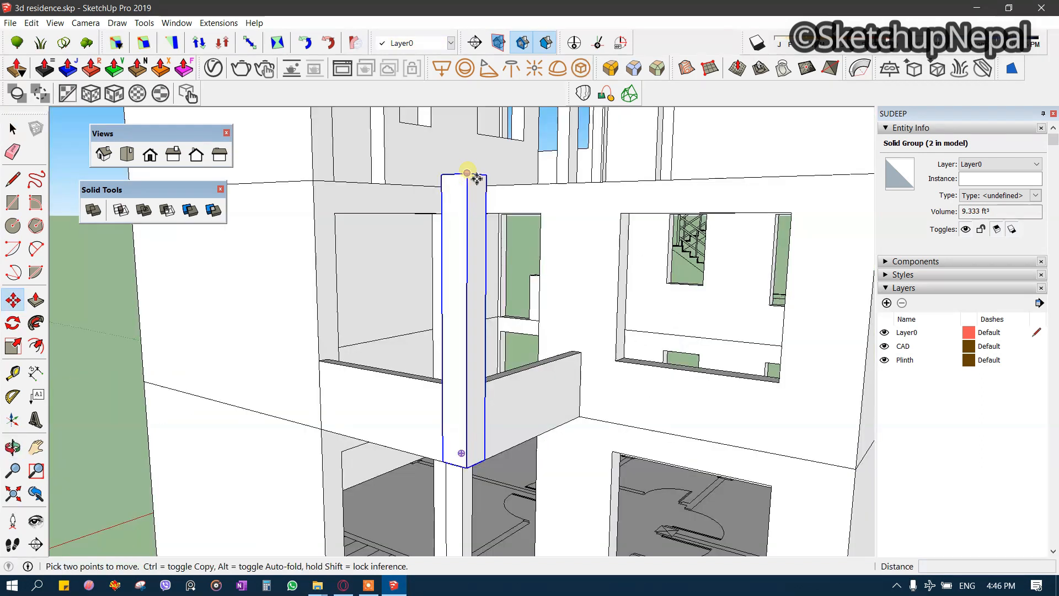
pyautogui.click(469, 173)
pyautogui.press('ctrl')
pyautogui.moveTo(481, 193); pyautogui.dragTo(468, 300, button='middle')
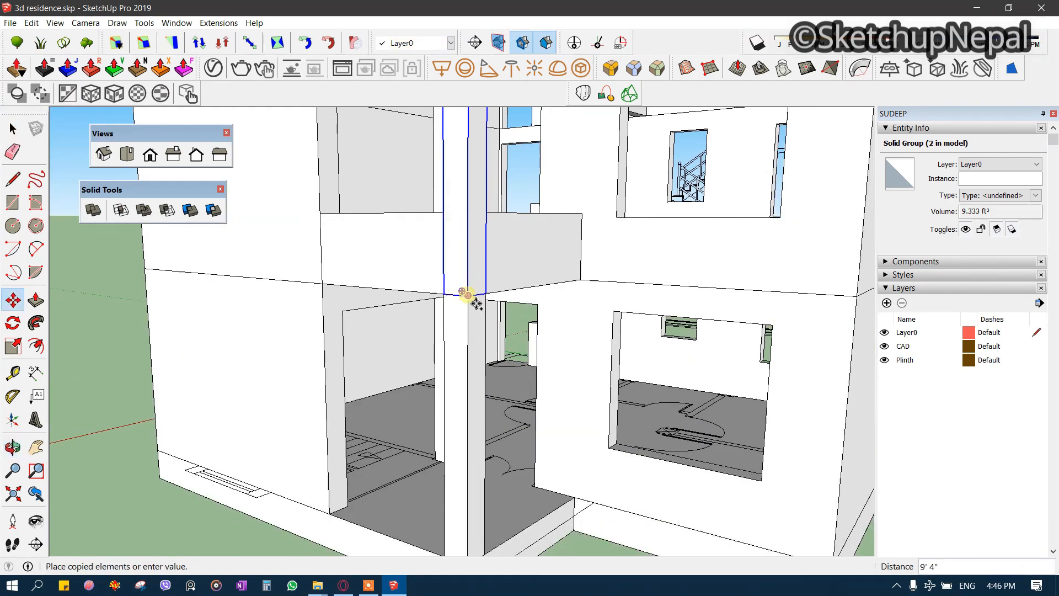
pyautogui.press('Escape')
pyautogui.moveTo(498, 251); pyautogui.dragTo(481, 178, button='middle')
pyautogui.press('space')
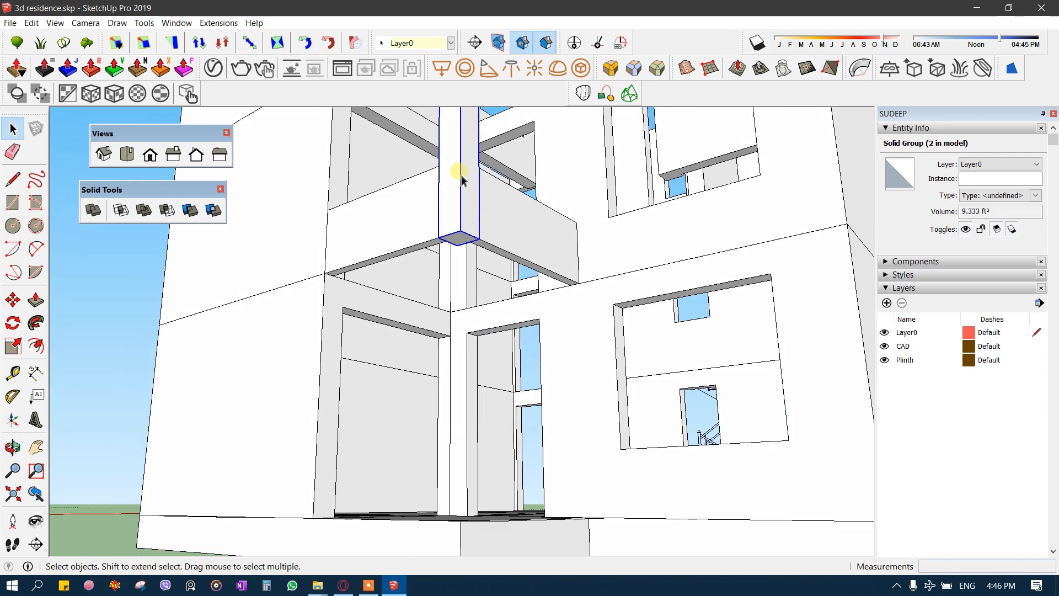
# - Extend the underside of the copied column block on the stacked building downward to close the gap to the structure below
pyautogui.doubleClick(463, 184)
pyautogui.scroll(-1, 459, 249)
pyautogui.press('p')
pyautogui.moveTo(460, 242); pyautogui.dragTo(491, 444)
pyautogui.click(477, 443)
pyautogui.moveTo(444, 232); pyautogui.dragTo(414, 449, button='middle')
pyautogui.scroll(-3, 436, 408)
pyautogui.press('space')
# - Copy the balcony parapet straight up to the top of the corner column, lining up its outer corner with the column
pyautogui.click(454, 364)
pyautogui.moveTo(454, 365); pyautogui.dragTo(587, 394, button='middle')
pyautogui.scroll(3, 551, 425)
pyautogui.click(558, 425)
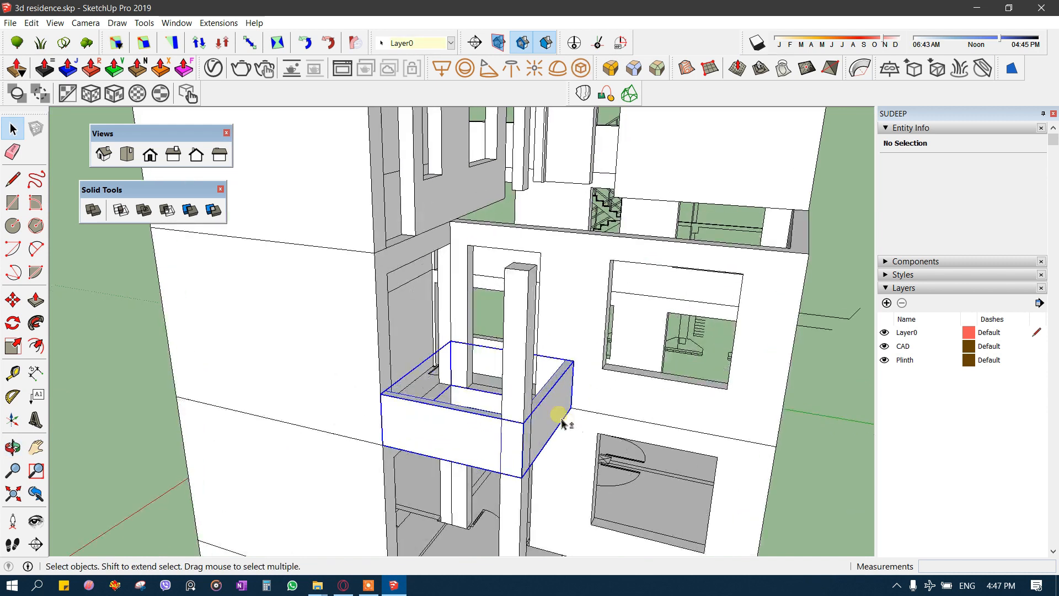
pyautogui.press('m')
pyautogui.scroll(1, 513, 430)
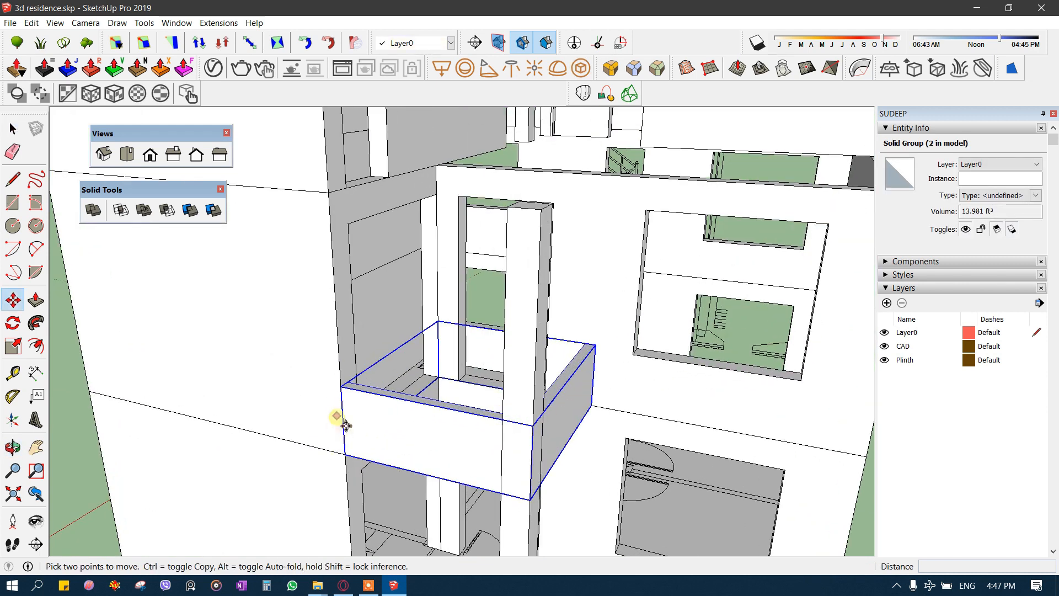
pyautogui.click(341, 386)
pyautogui.press('ctrl')
pyautogui.click(331, 201)
pyautogui.moveTo(331, 201); pyautogui.dragTo(409, 291, button='middle')
pyautogui.click(408, 288)
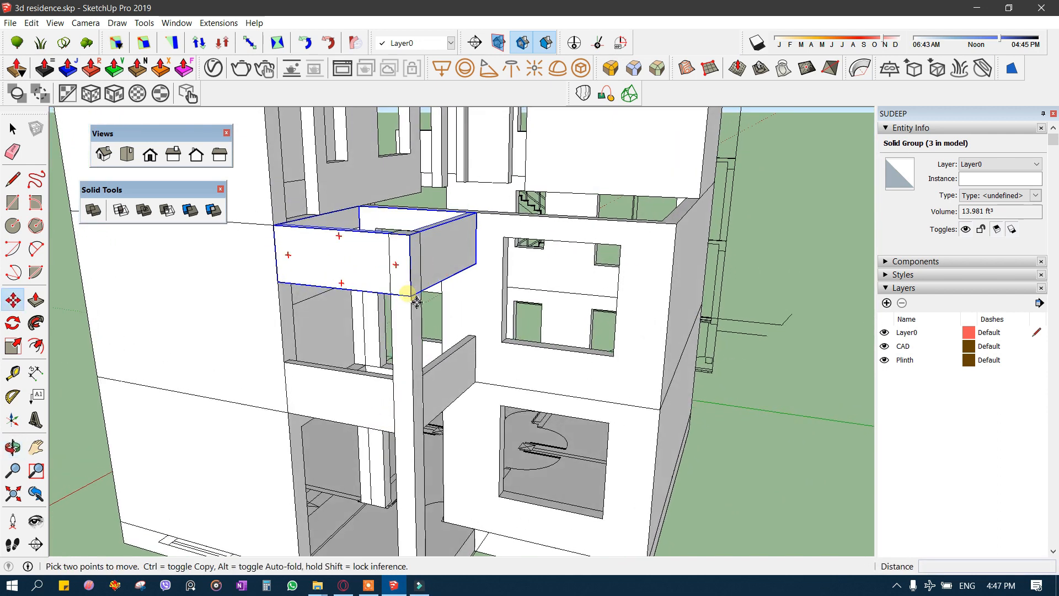
pyautogui.click(411, 238)
# - Push the small corner face of the copied upper parapet inward 1' to cut an opening at the column
pyautogui.moveTo(411, 238); pyautogui.dragTo(435, 286, button='middle')
pyautogui.press('space')
pyautogui.doubleClick(428, 246)
pyautogui.click(428, 246)
pyautogui.press('p')
pyautogui.click(428, 248)
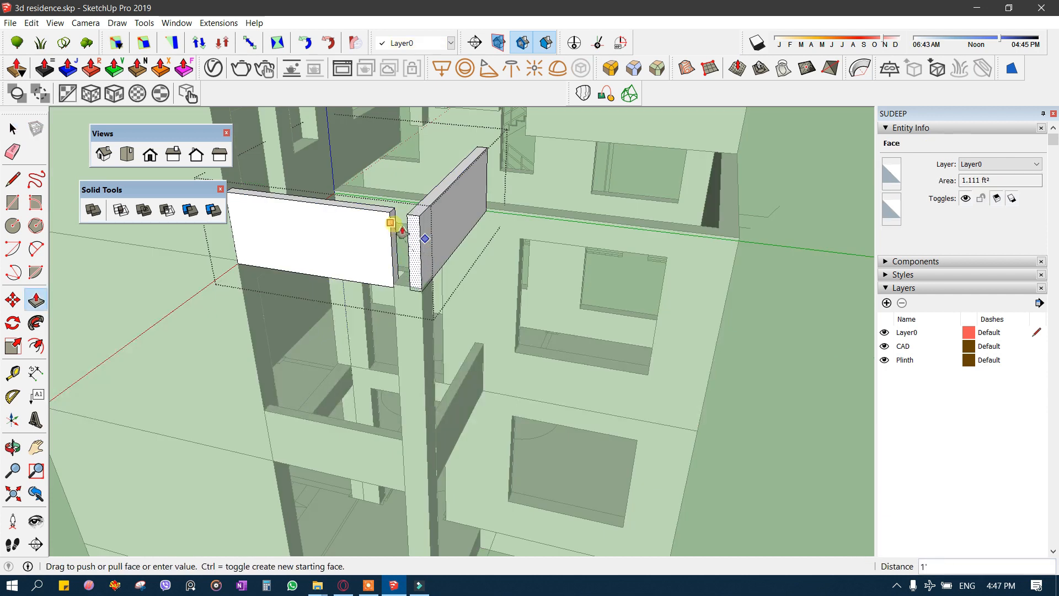
pyautogui.click(396, 226)
pyautogui.moveTo(408, 228); pyautogui.dragTo(414, 290, button='middle')
pyautogui.scroll(4, 413, 292)
pyautogui.press('space')
pyautogui.click(408, 273)
# - Remove the upper parapet copy from the top of the corner column
pyautogui.scroll(-5, 409, 274)
pyautogui.click(433, 257)
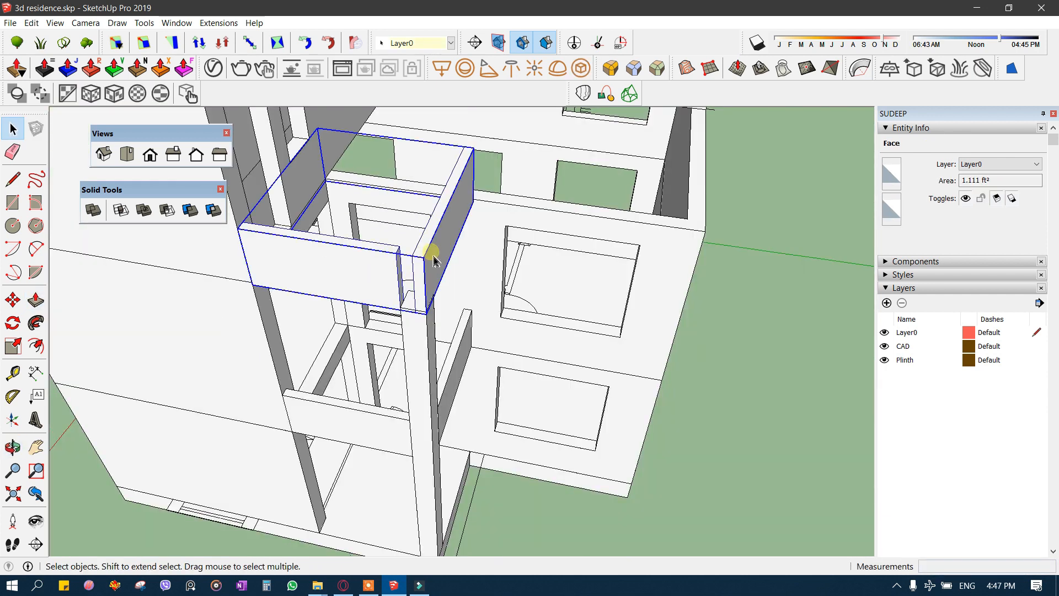
pyautogui.moveTo(438, 260); pyautogui.dragTo(463, 258, button='middle')
pyautogui.scroll(-3, 543, 330)
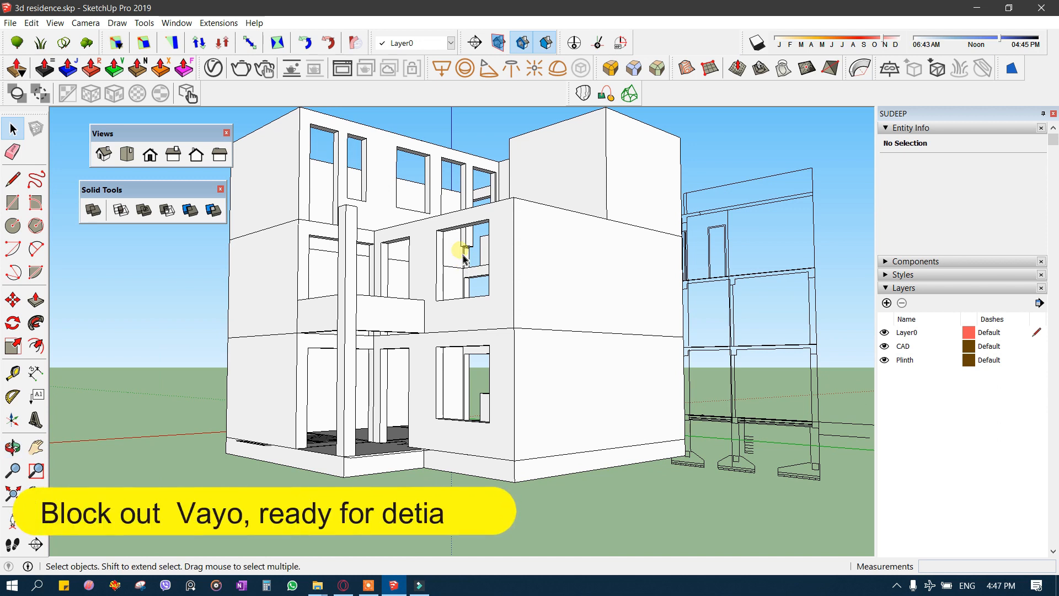